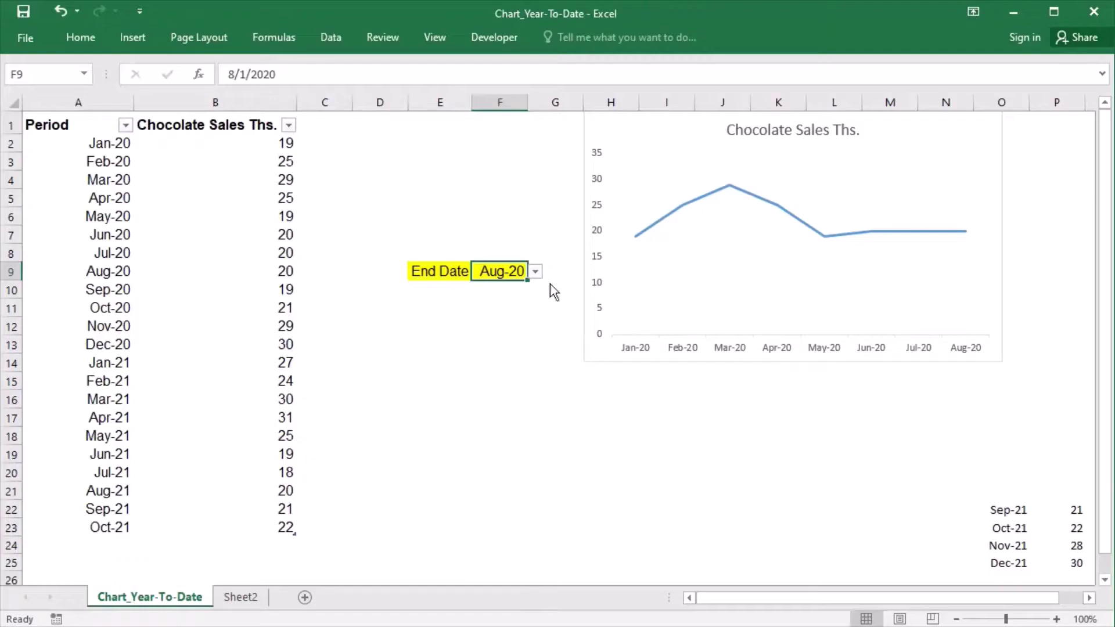
- Set the End Date in F9 to Sep-20, followed by Oct-21, to update the chart's range
key("alt+Down")
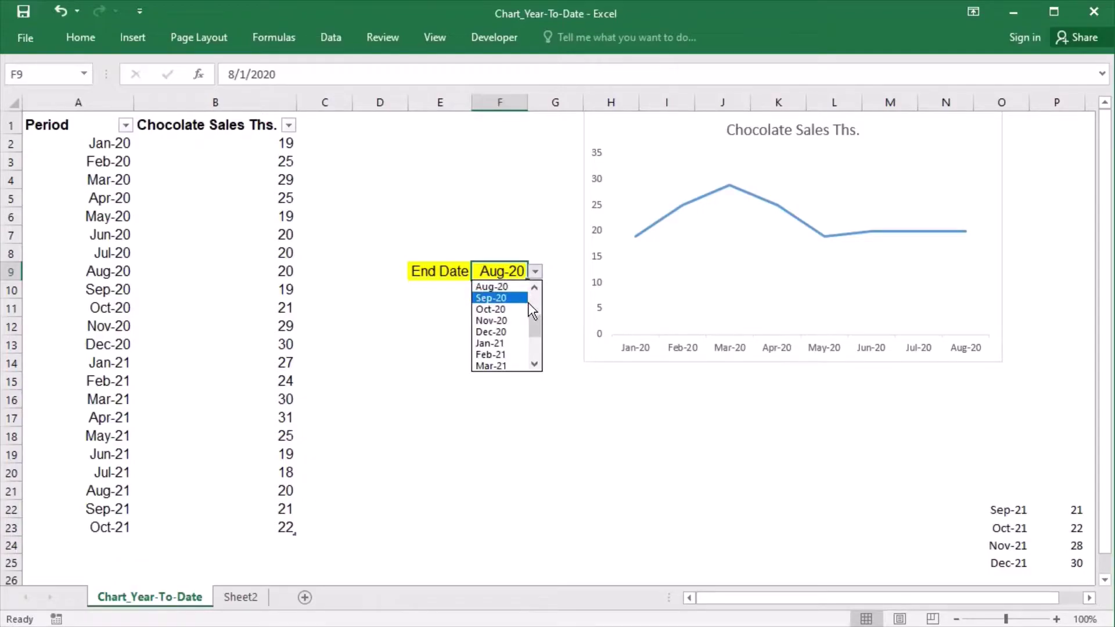
left_click(526, 299)
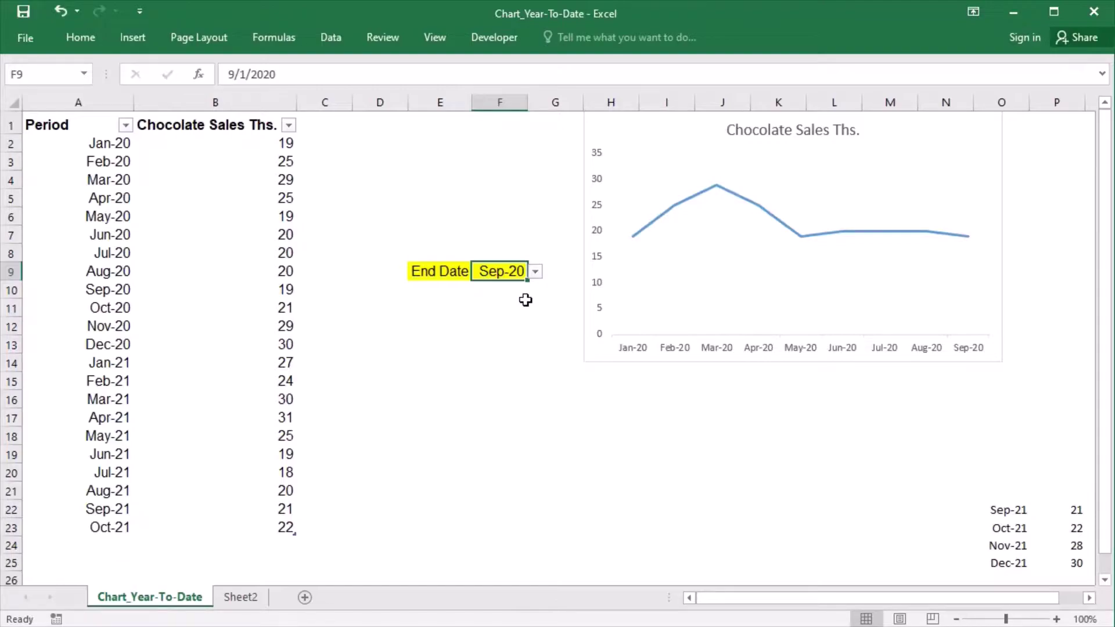
left_click(536, 275)
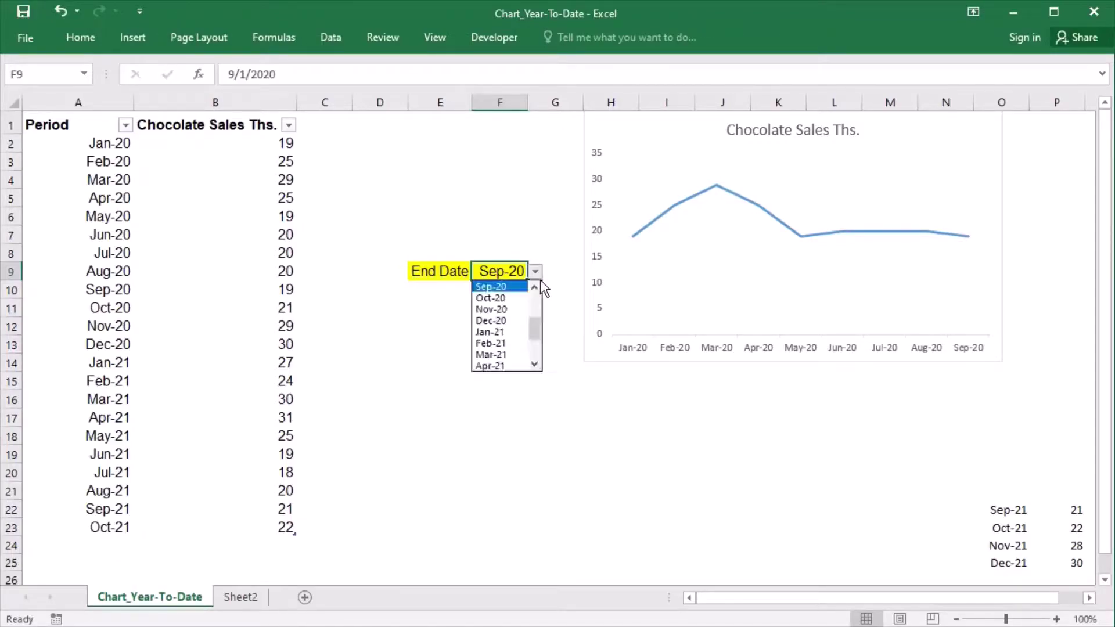
scroll(540, 348, "down", 2)
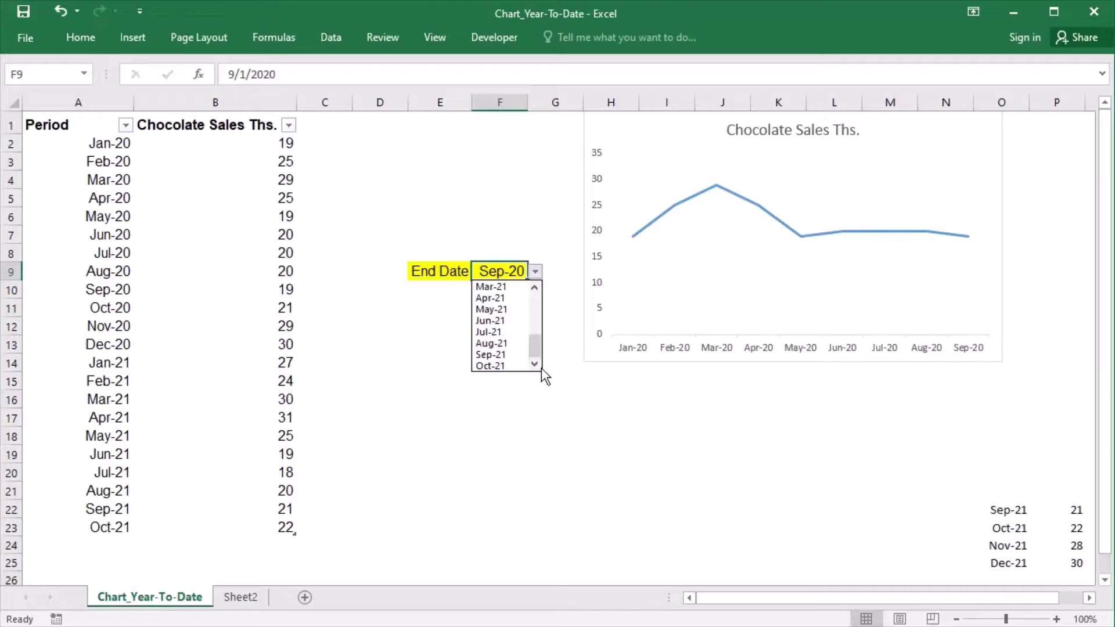
left_click(520, 365)
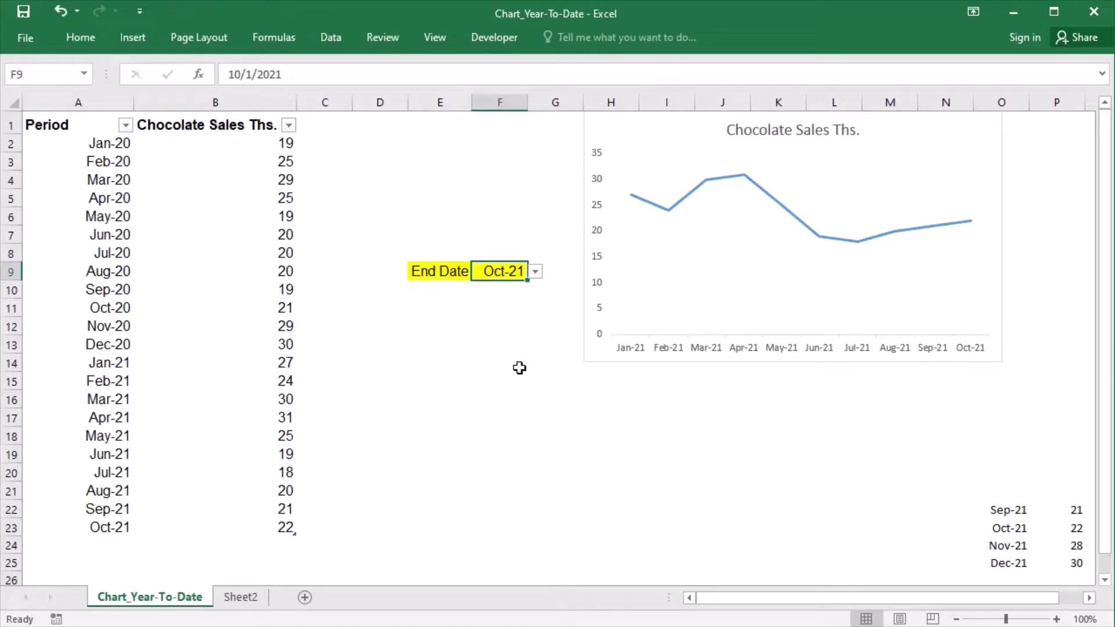
- Undo the earlier changes until only the plain Period and Chocolate Sales data is left, without table, chart or End Date cell
key("ctrl+z")
key("ctrl+z")
key("ctrl+z")
key("ctrl+z")
key("ctrl+z")
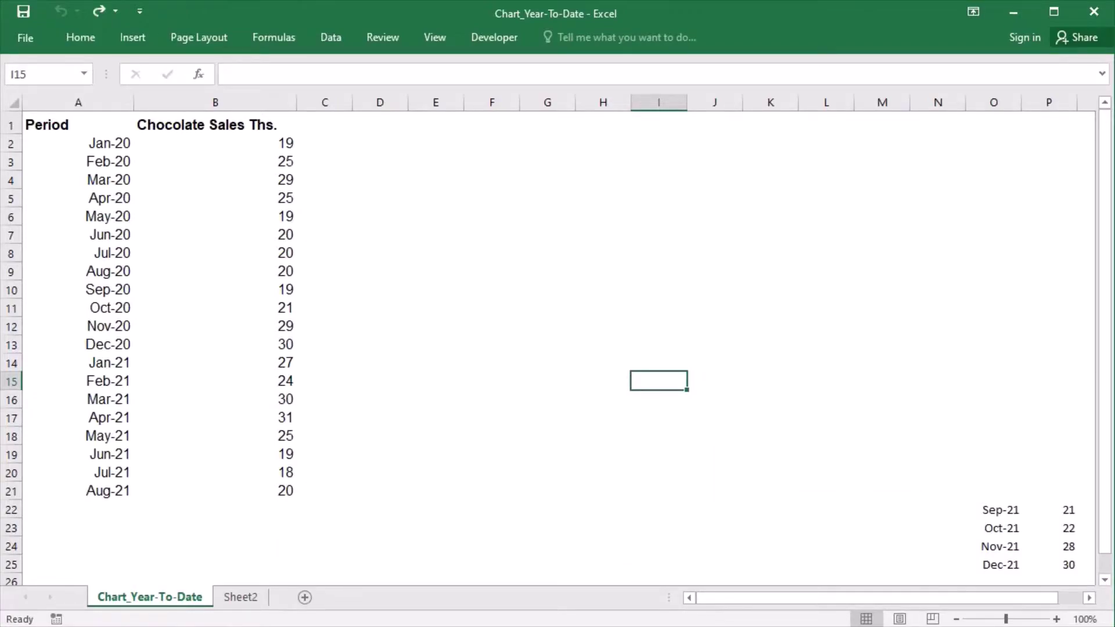
- Convert A1:B21 into a table with headers and apply the plain, colourless first Light table style
left_click(229, 336)
key("ctrl+t")
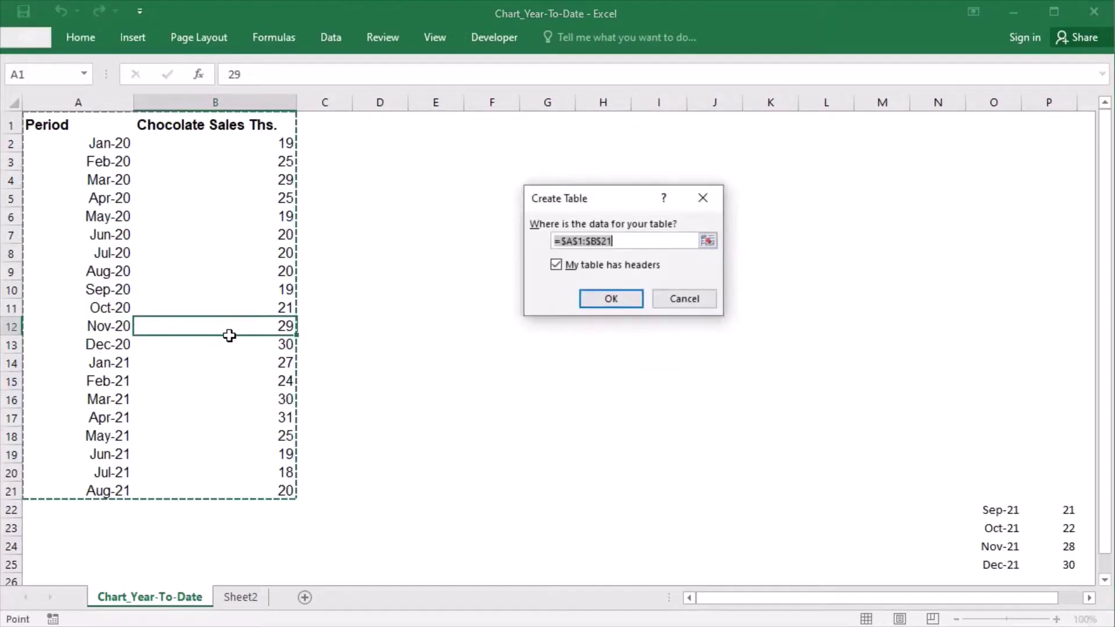
left_click(612, 308)
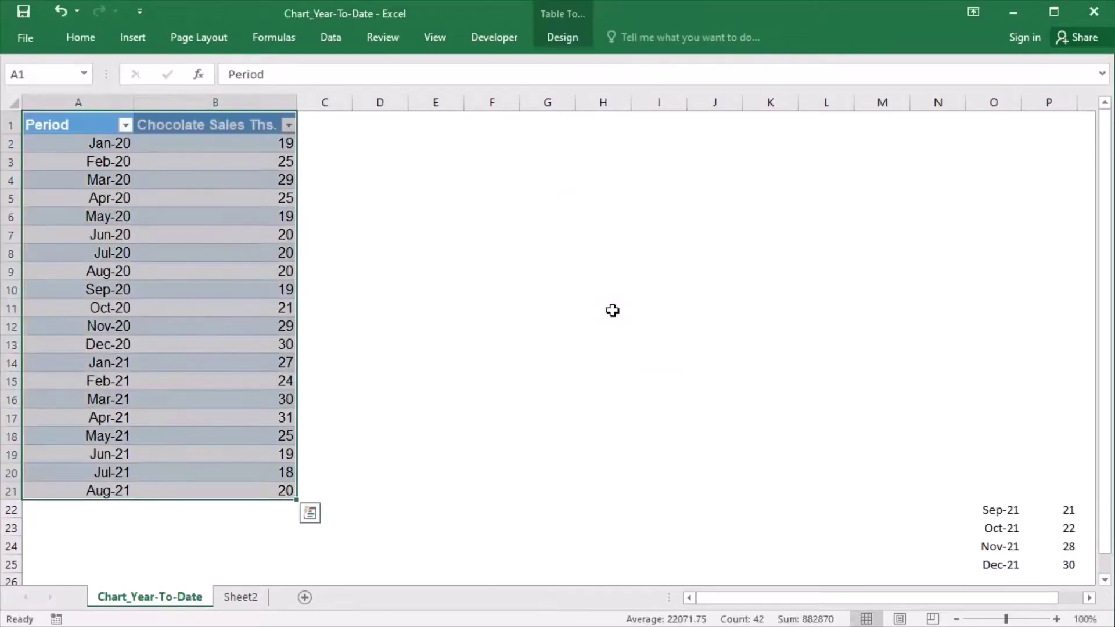
left_click(569, 48)
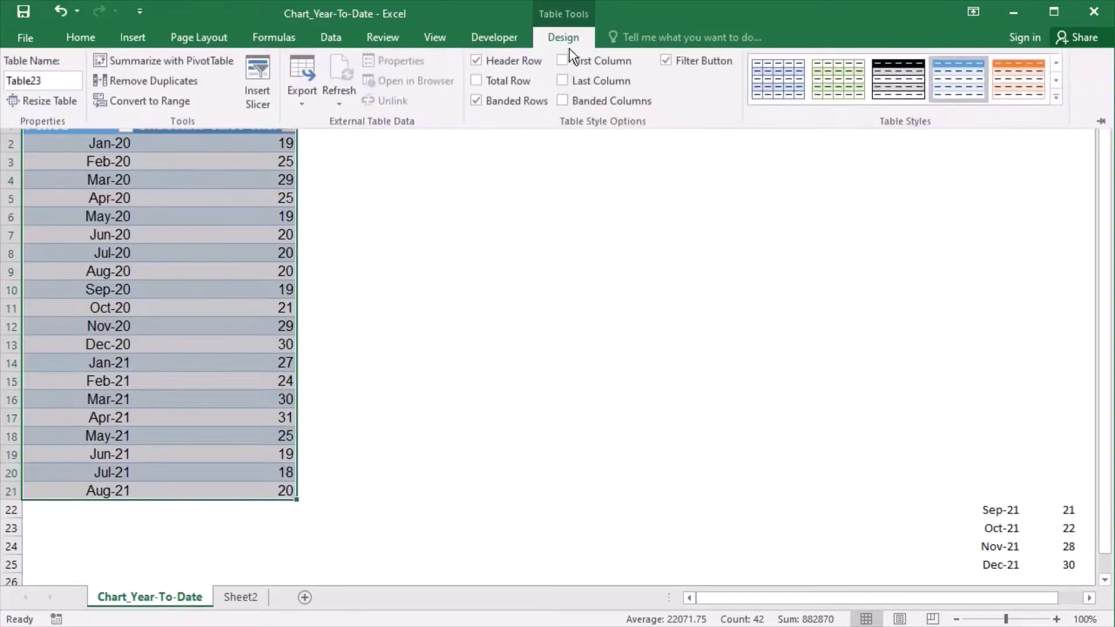
left_click(1057, 98)
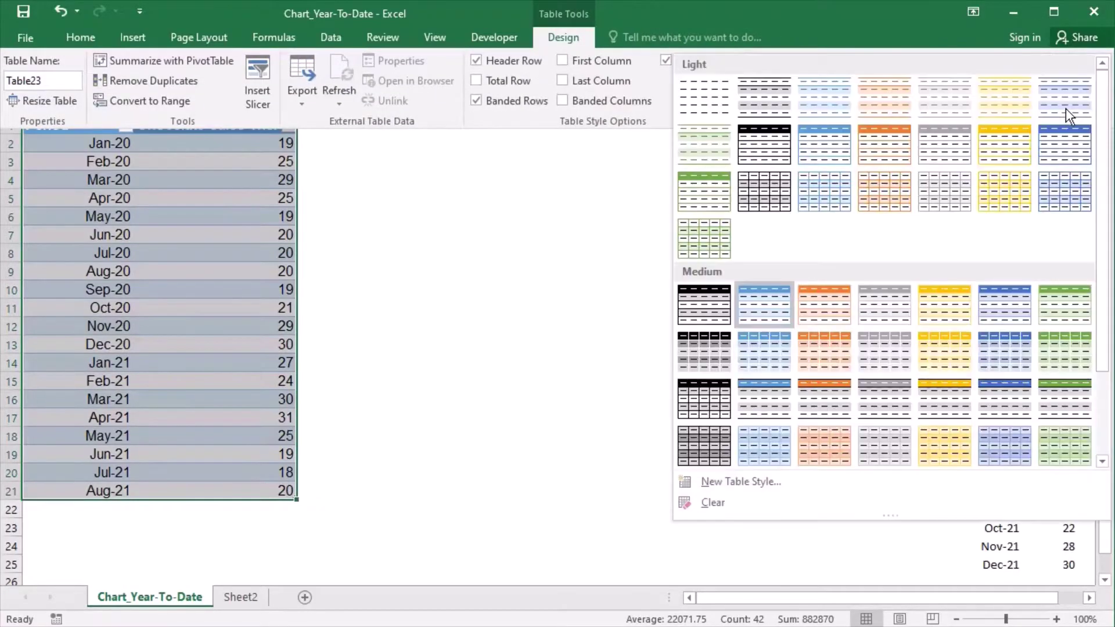
left_click(726, 106)
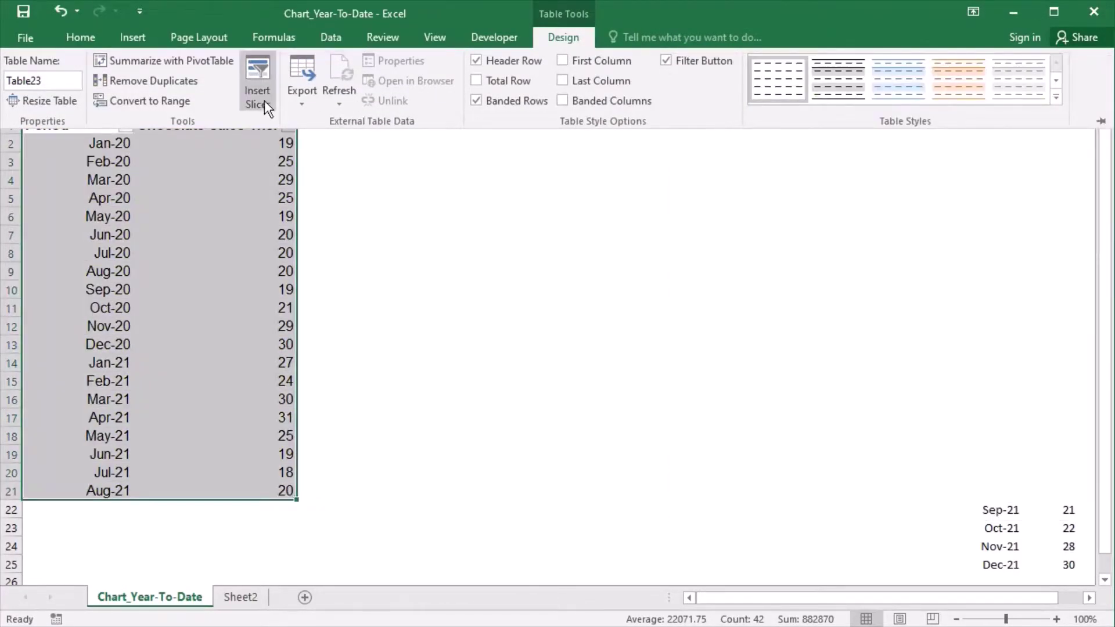
- Insert the recommended Line chart from the Chocolate Sales table
left_click(134, 46)
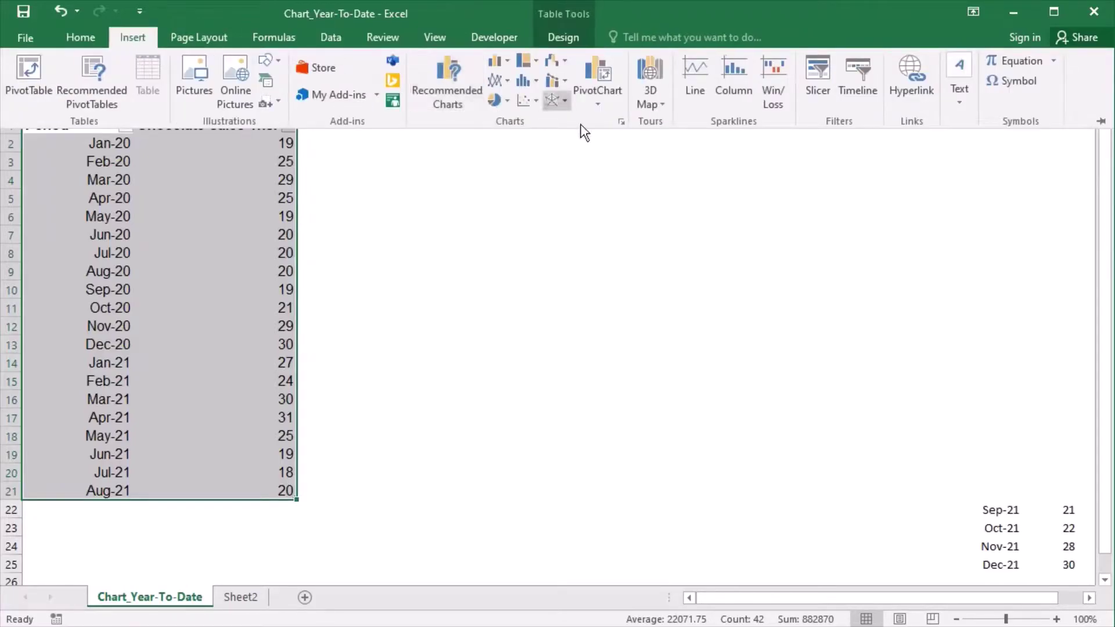
left_click(621, 122)
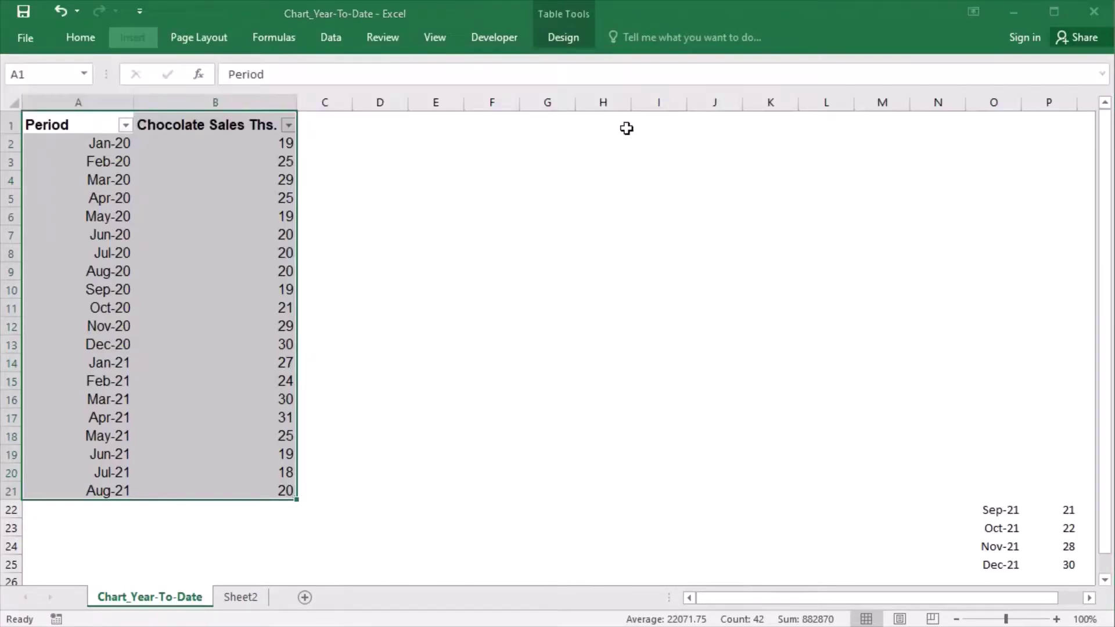
left_click(347, 274)
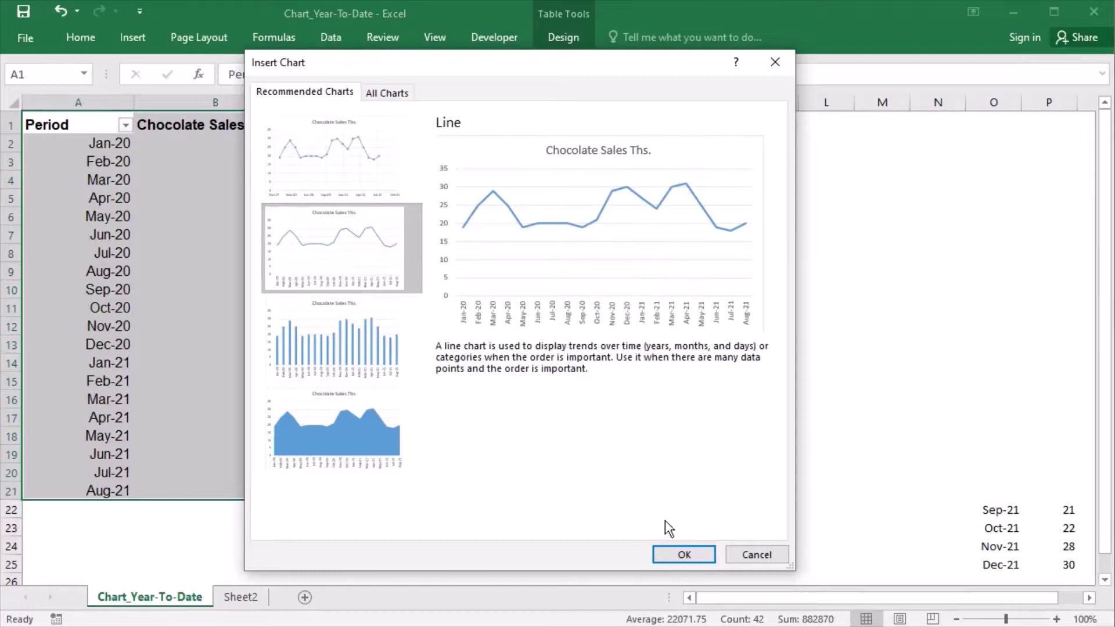
left_click(684, 555)
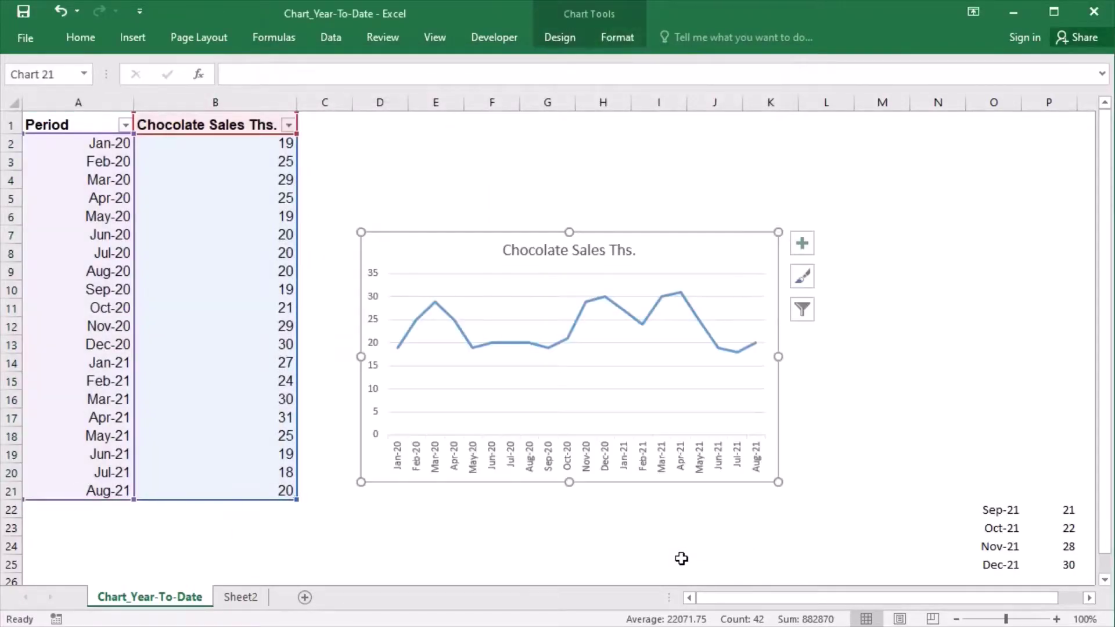
- Move the line chart up beside the data, over about H1:O14, and delete its horizontal gridlines
mouse_move(690, 264)
left_mouse_down()
mouse_move(891, 138)
mouse_move(908, 138)
left_mouse_up()
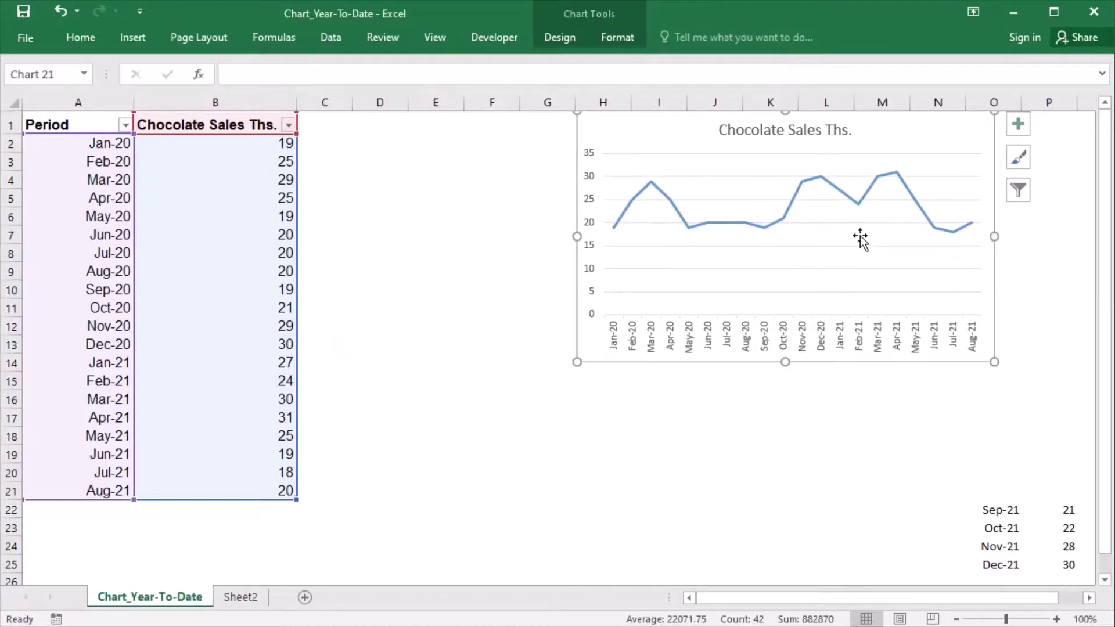
left_click(852, 279)
key("Delete")
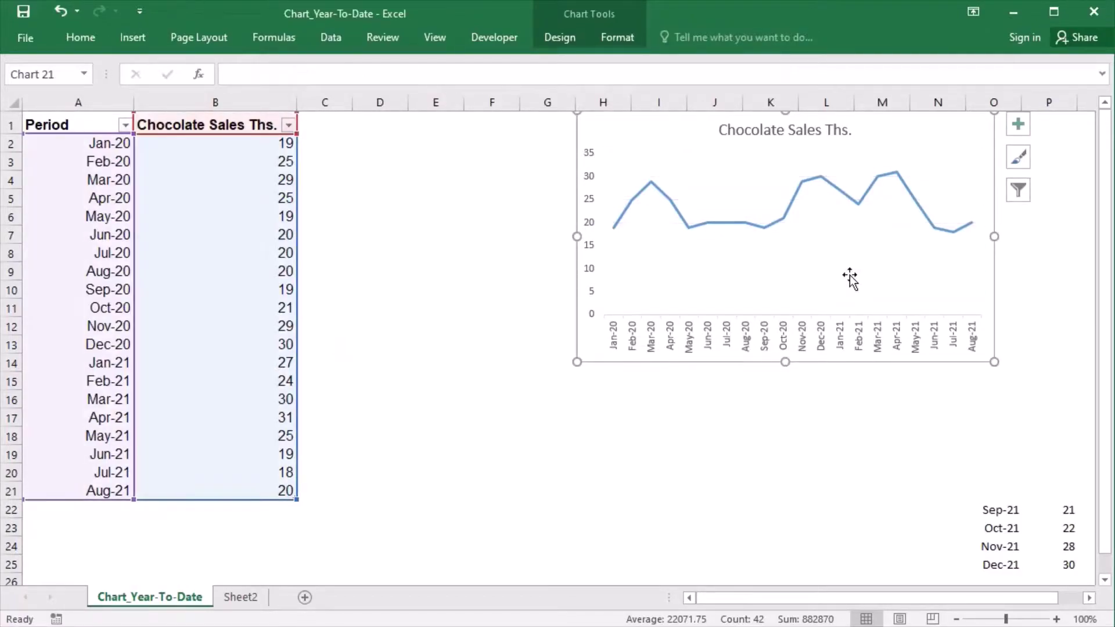
- Start a formula in H21 with =offset($a$1,count($a:$a),1, covering the reference, rows and columns arguments
left_click(630, 497)
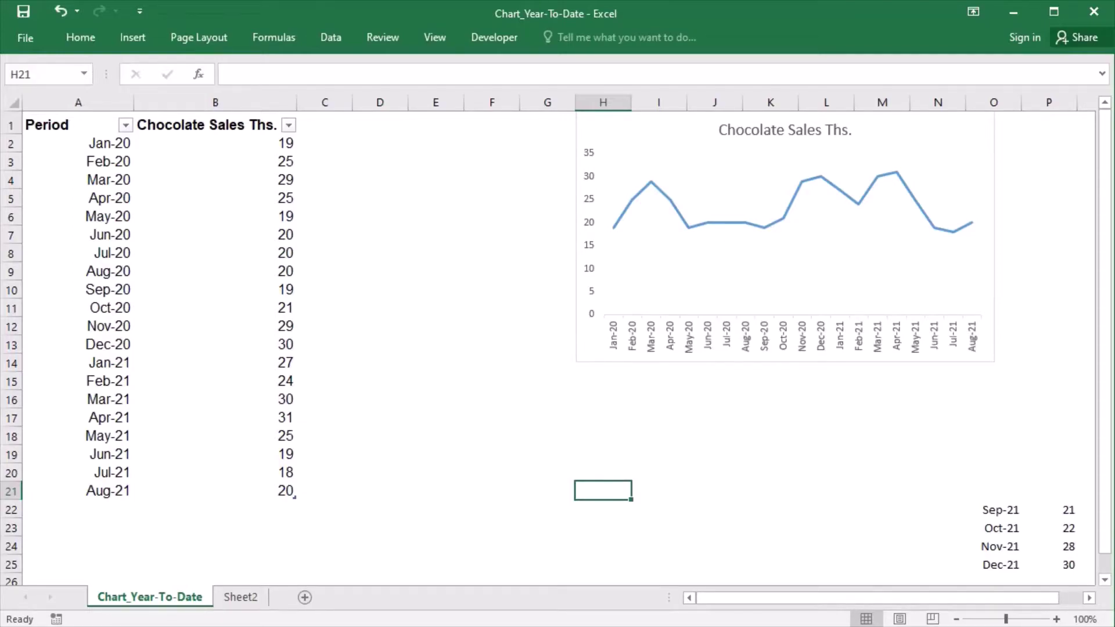
type("=of")
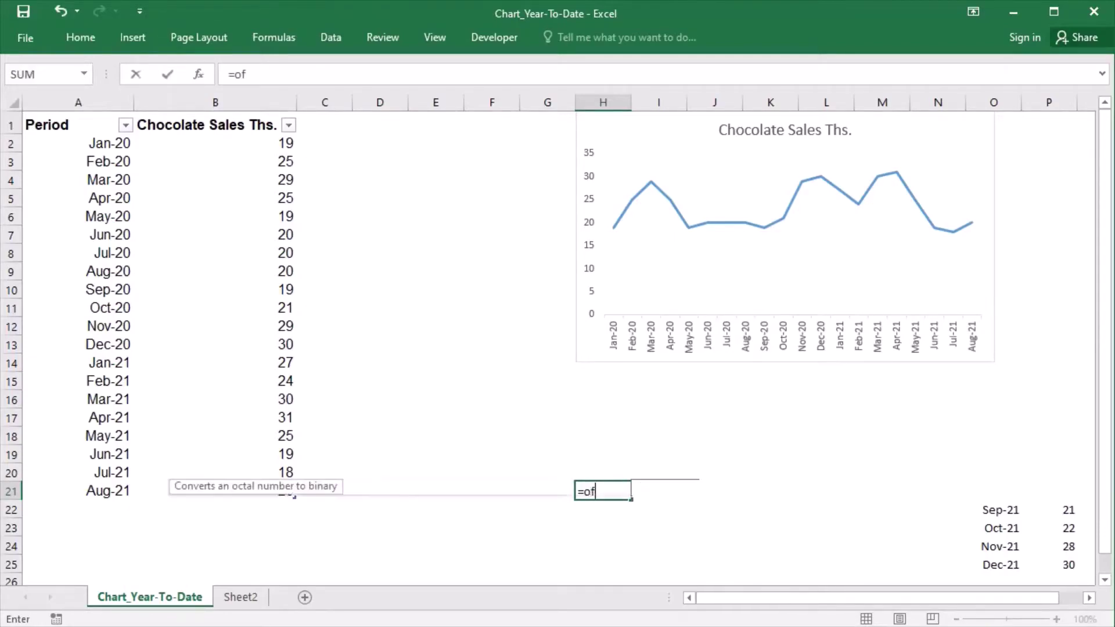
type("fset(")
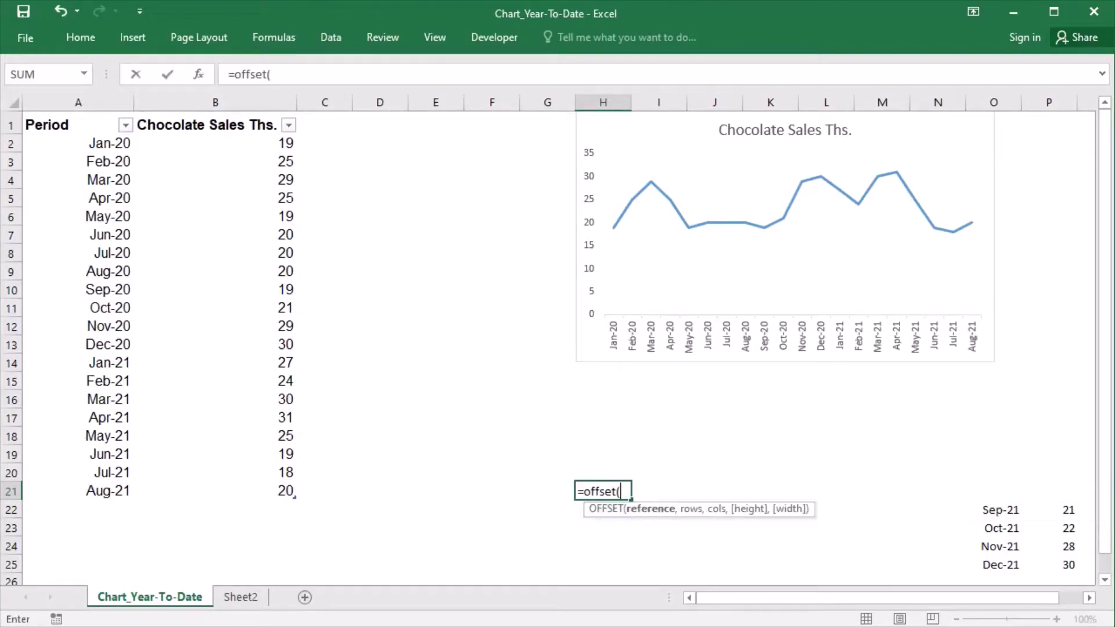
type("$a$1,")
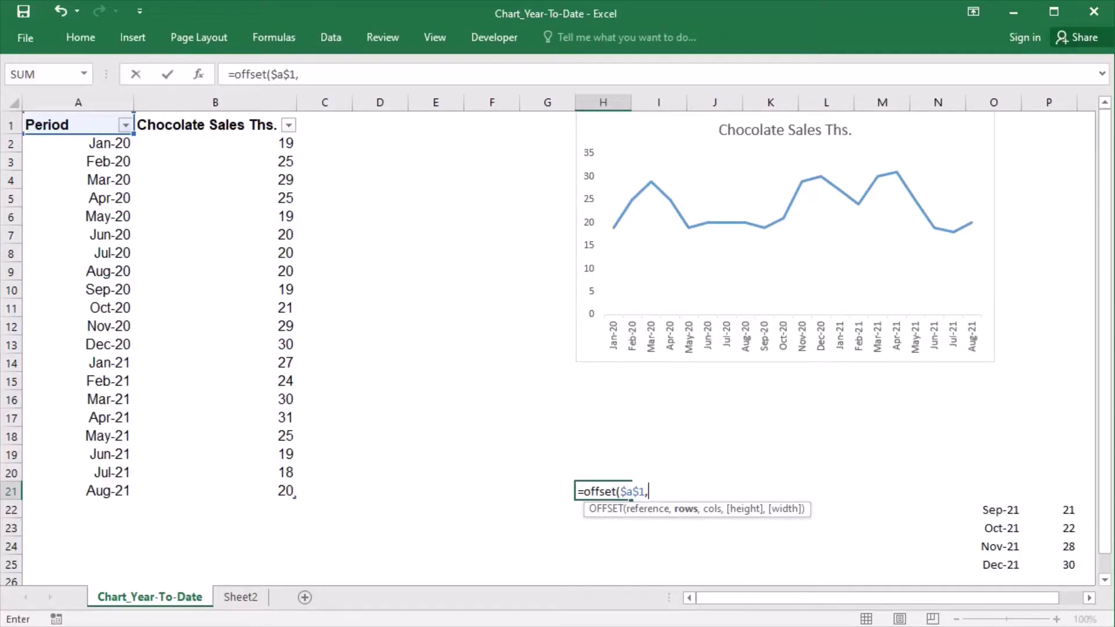
type("count(")
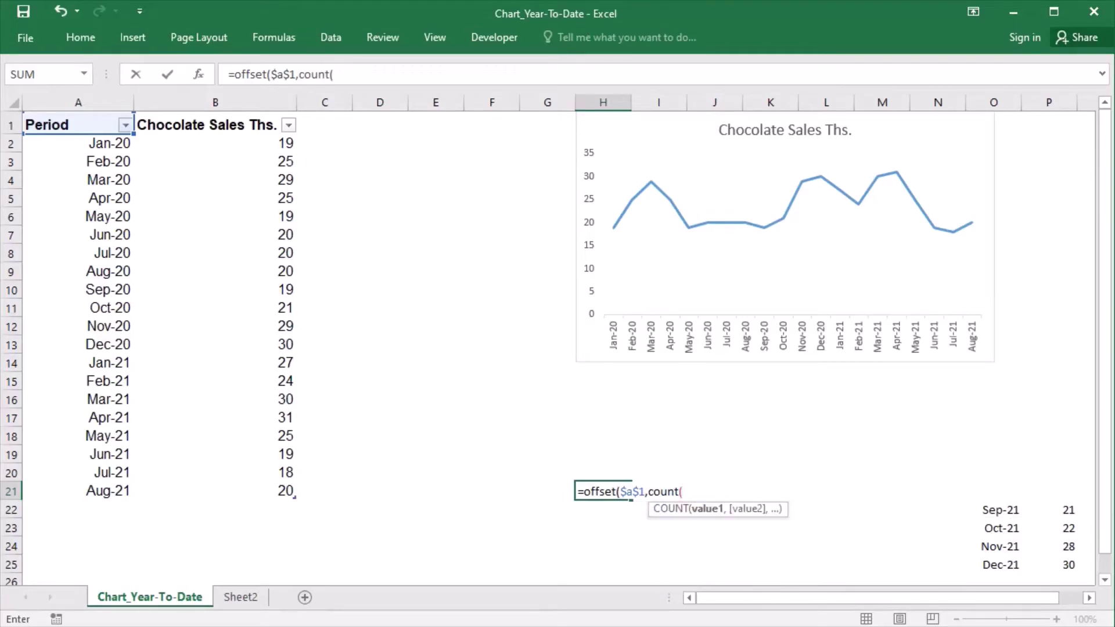
type("$a:$a")
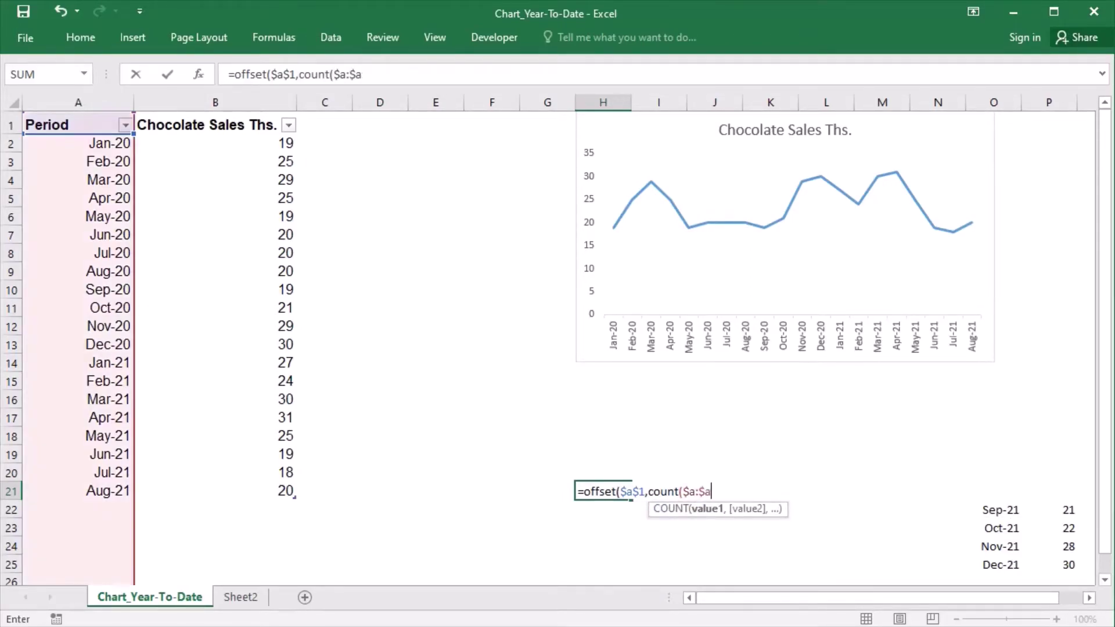
type(")")
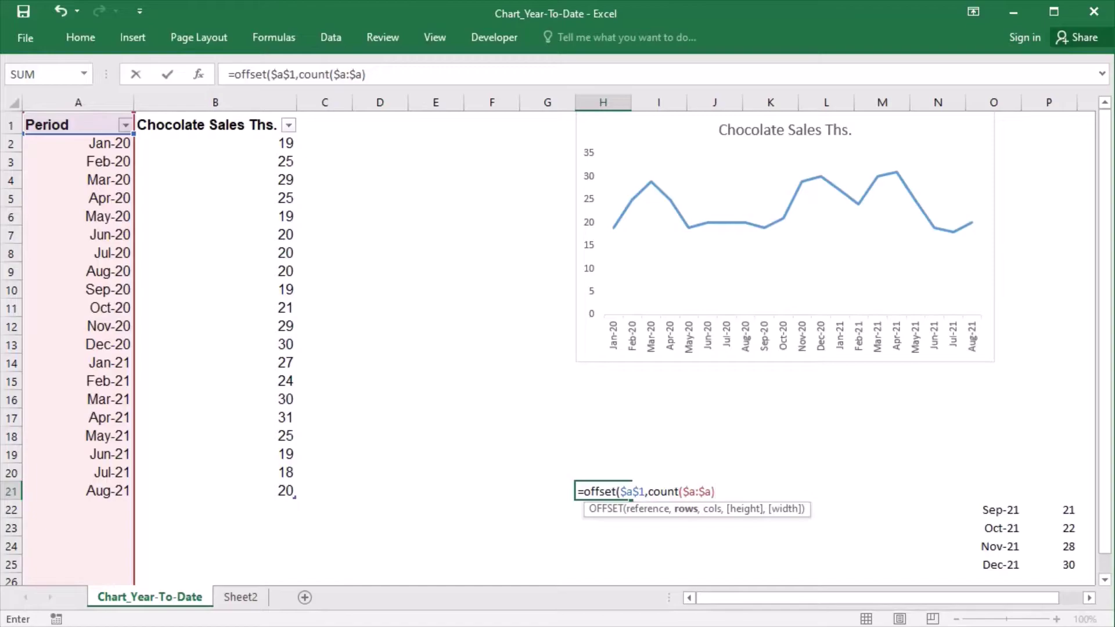
type(",")
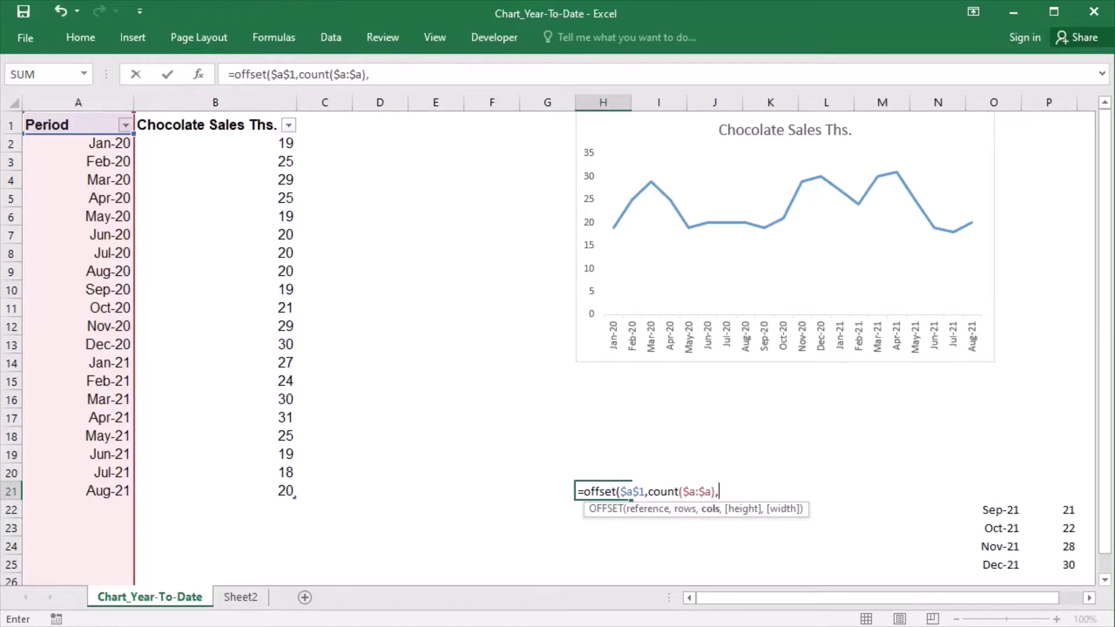
type("1,")
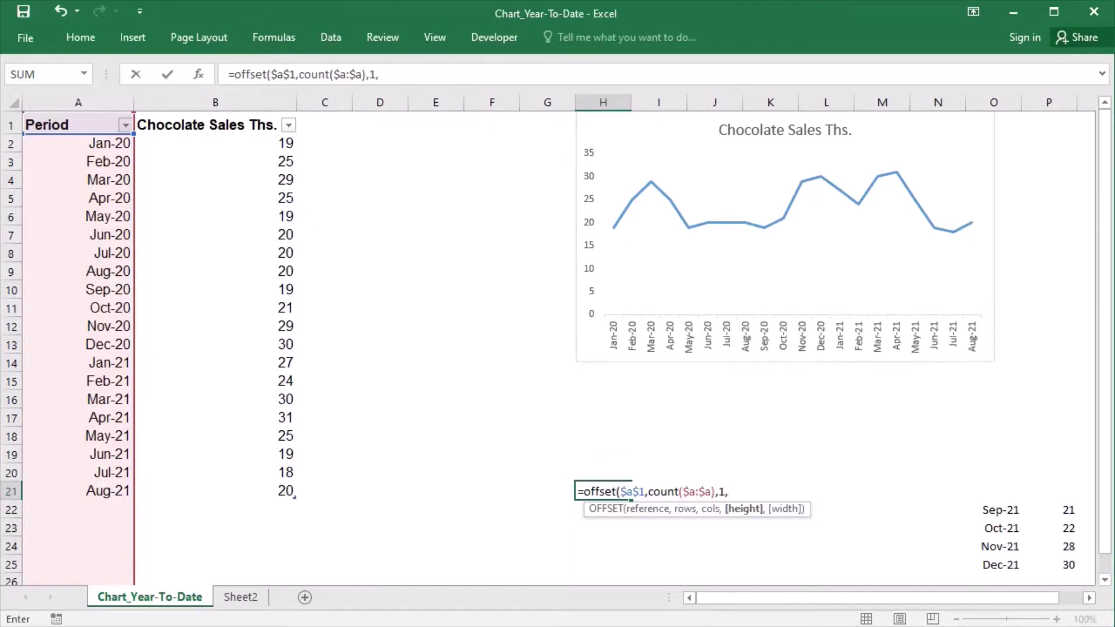
- Complete the H21 formula with height -month(offset($a$1,count($a:$a),0,1,1)) and width 1, and enter it
key("F2")
type("-month")
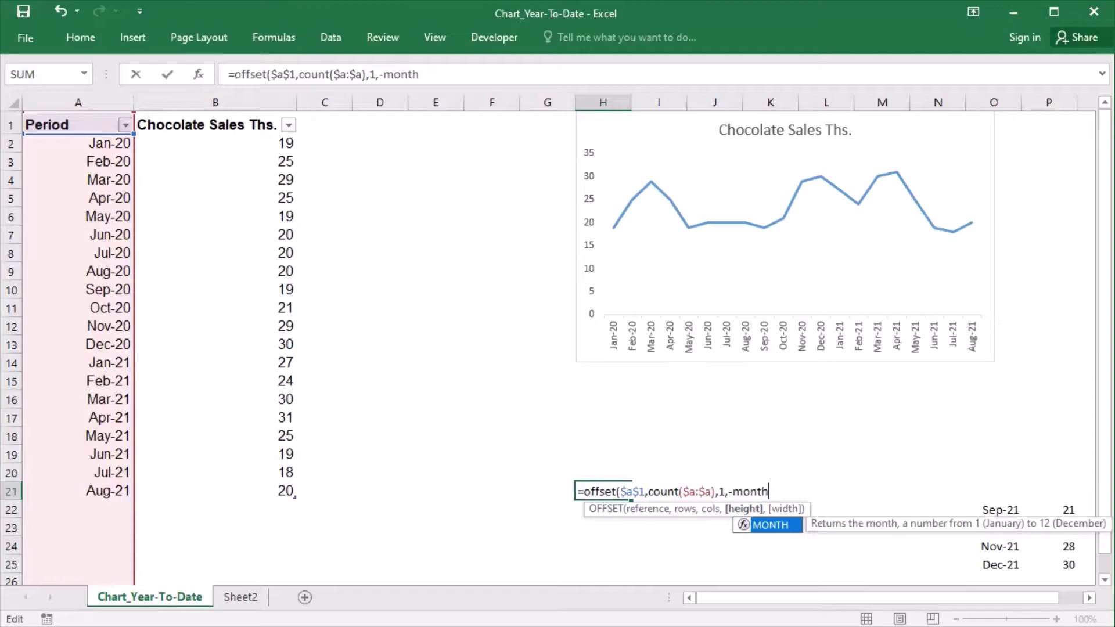
type("(")
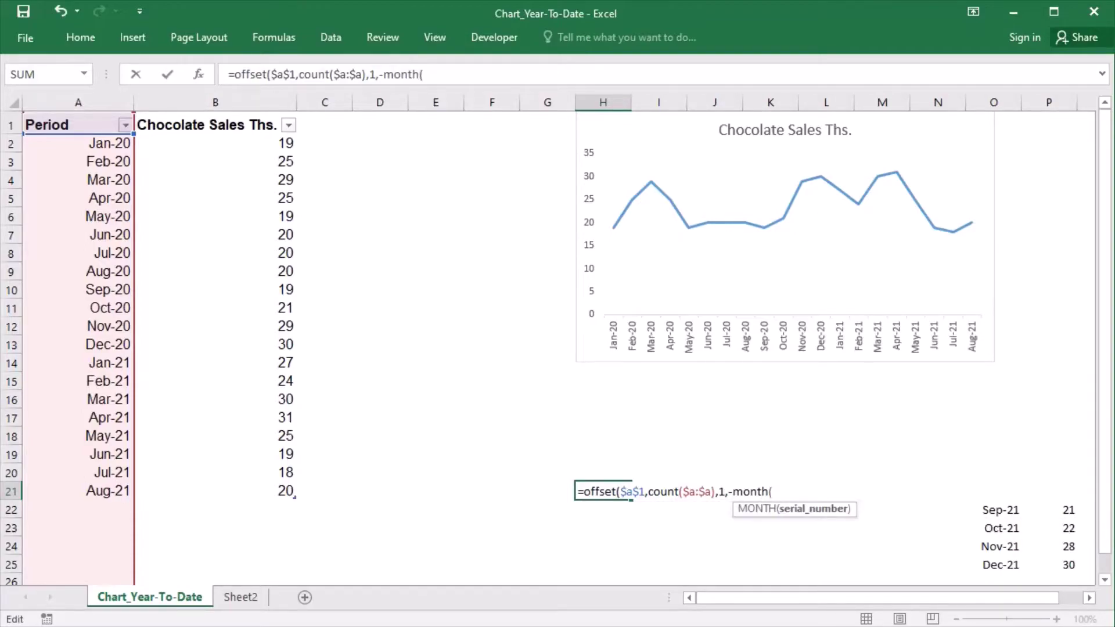
type("offset")
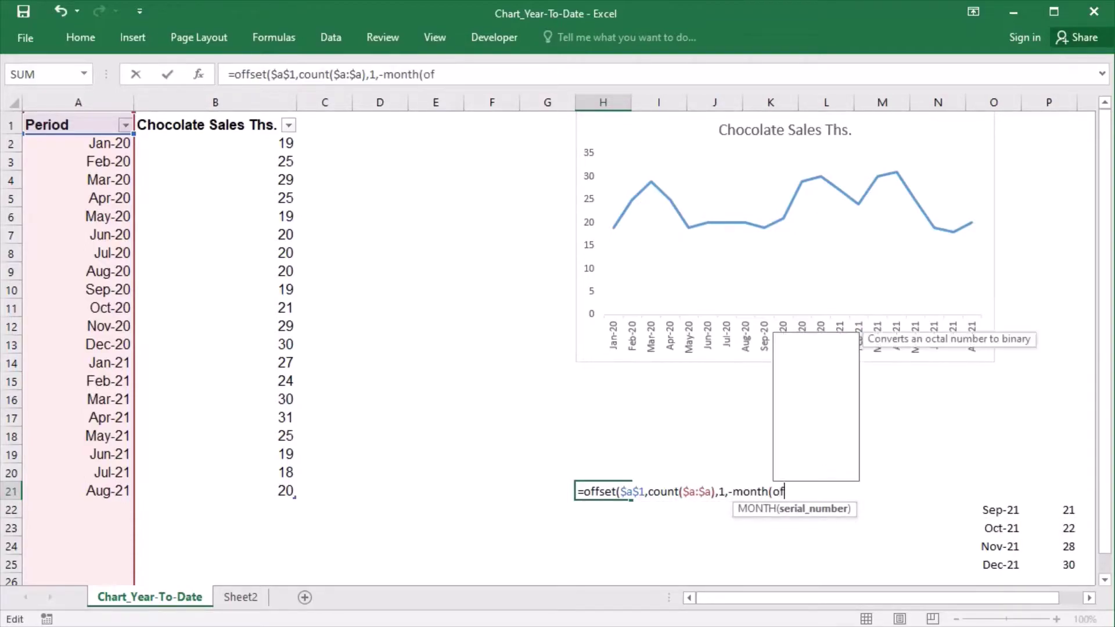
type("(")
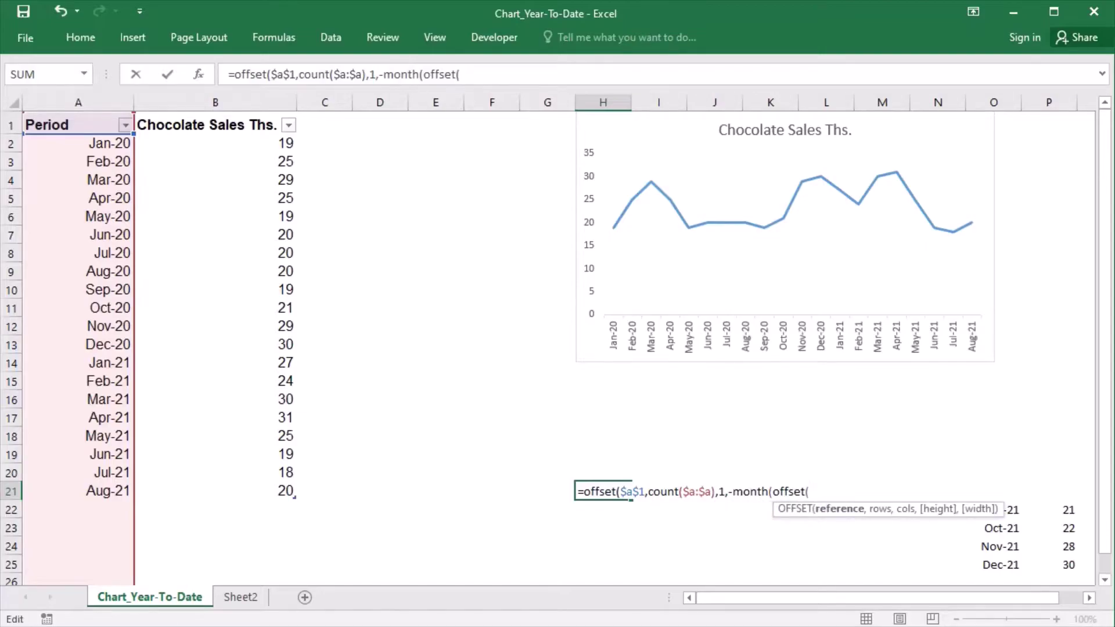
type("$a$1,coun")
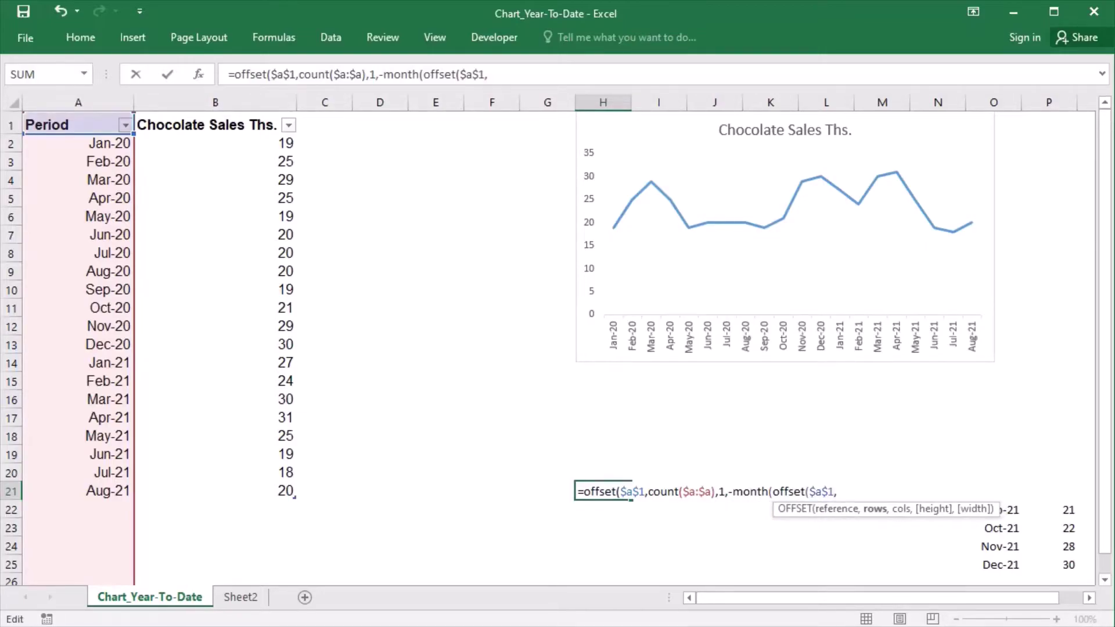
type("t($a")
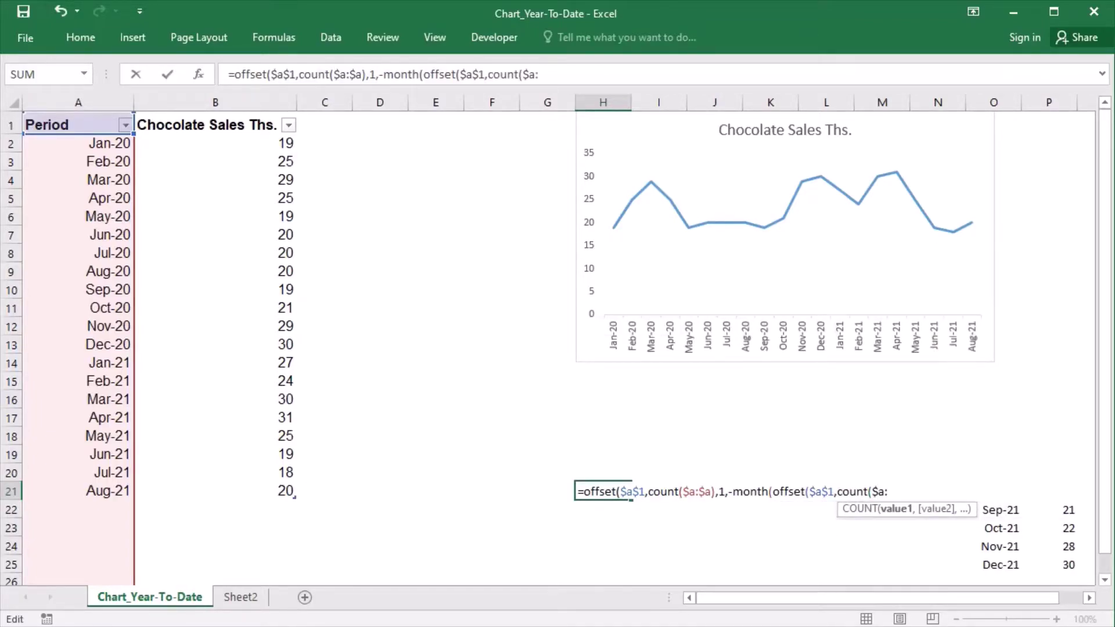
type(":$a),")
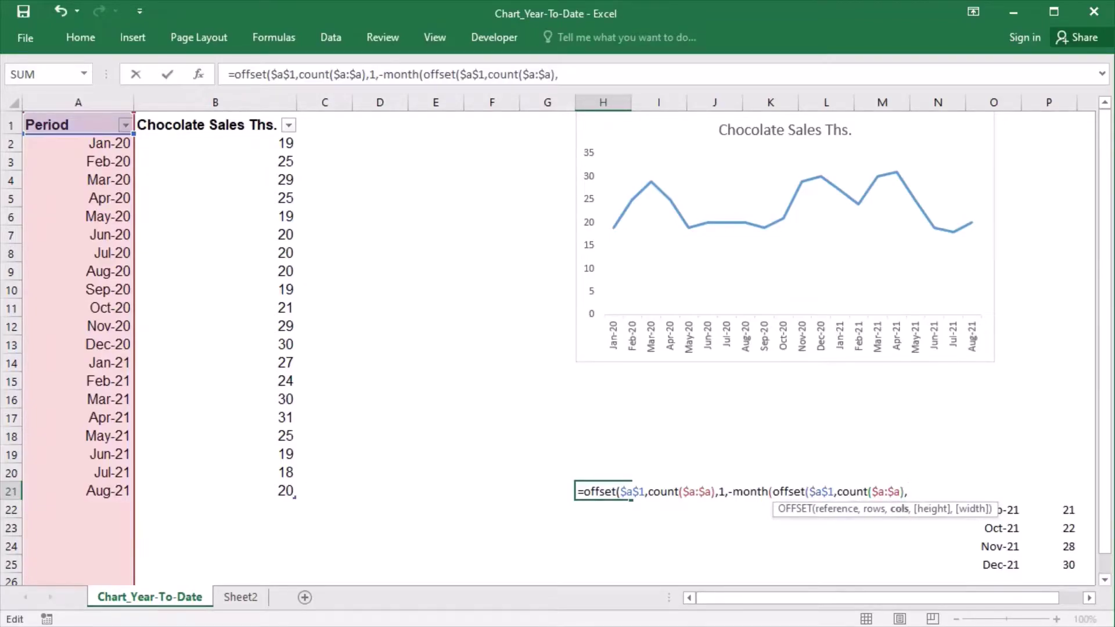
type("0")
type(",")
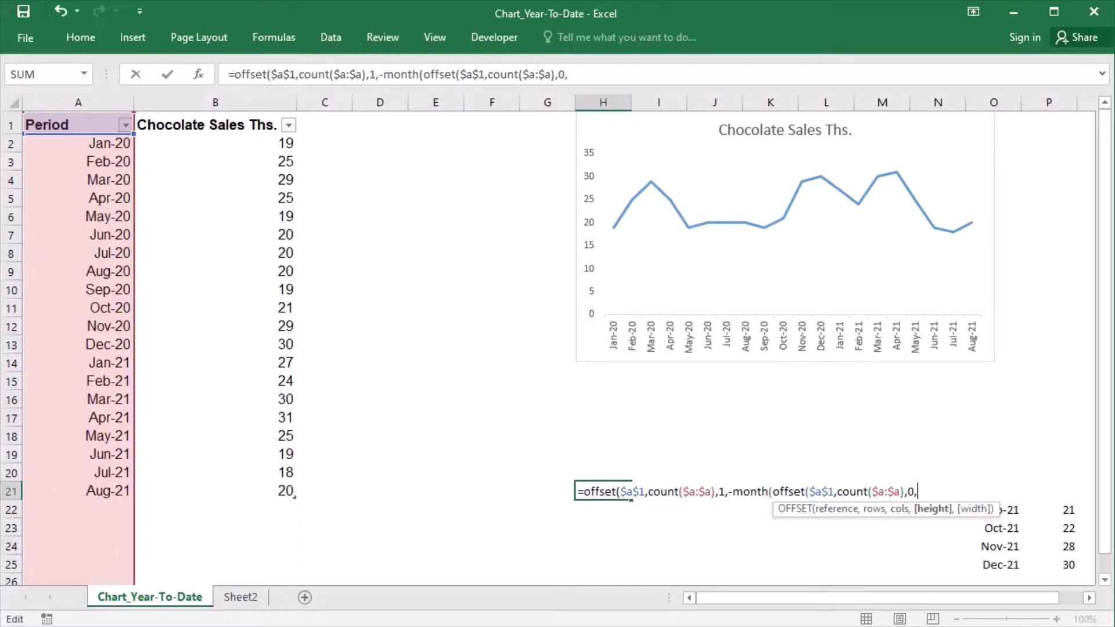
type("1,1")
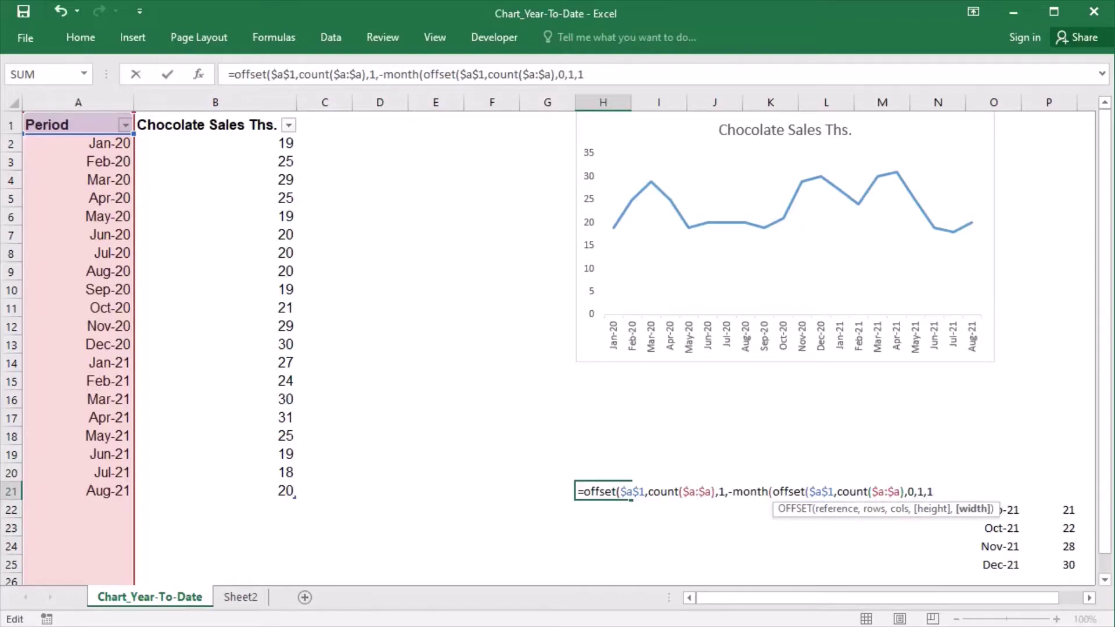
type(")")
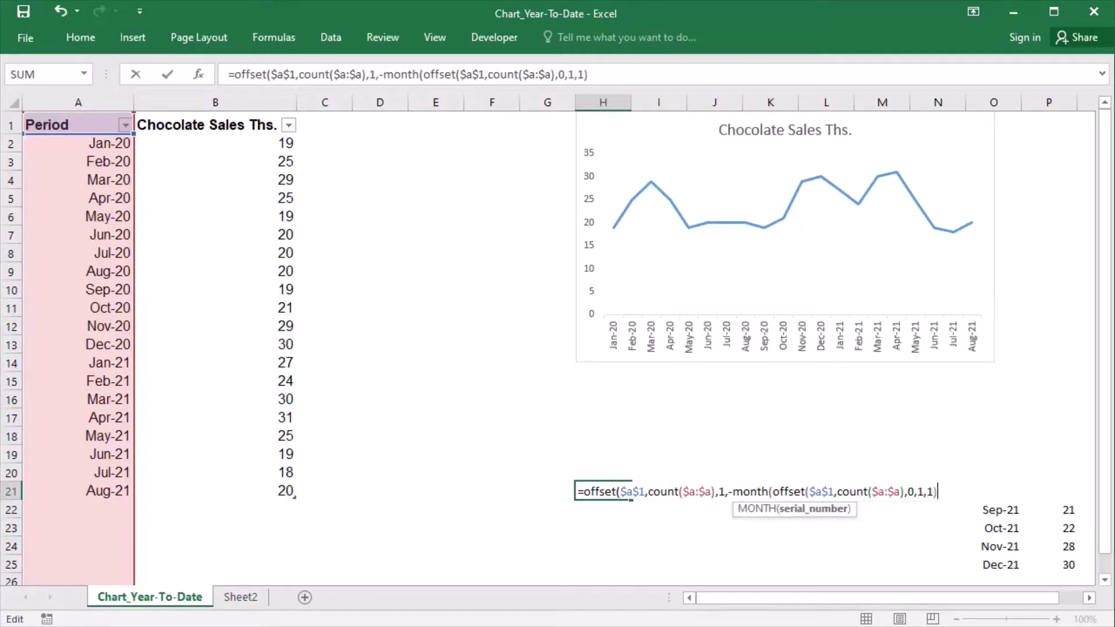
type("),")
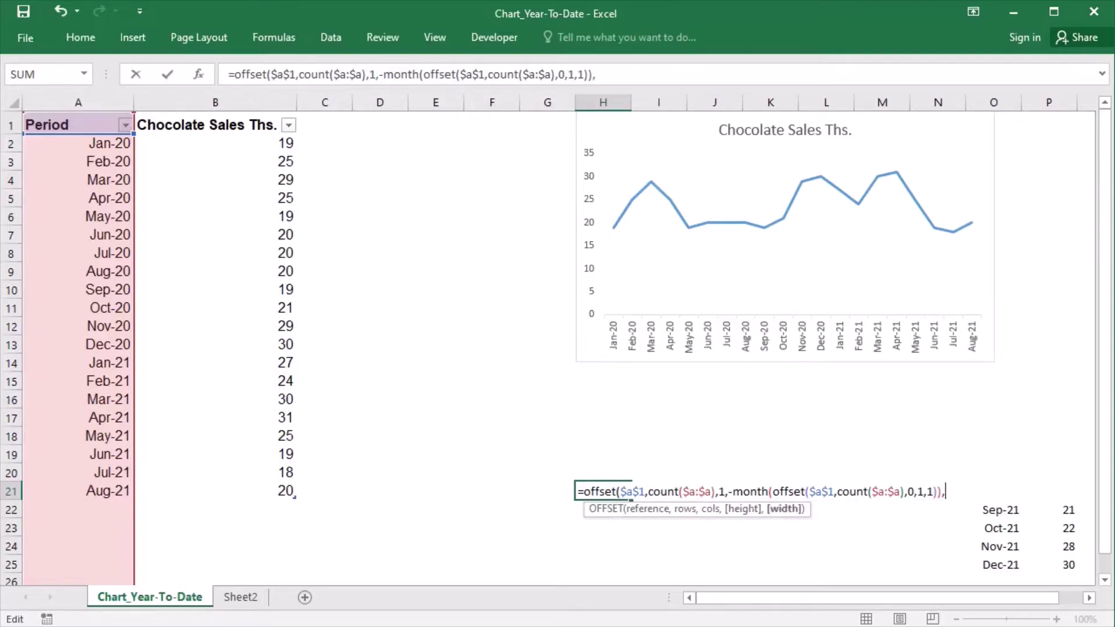
type("1)")
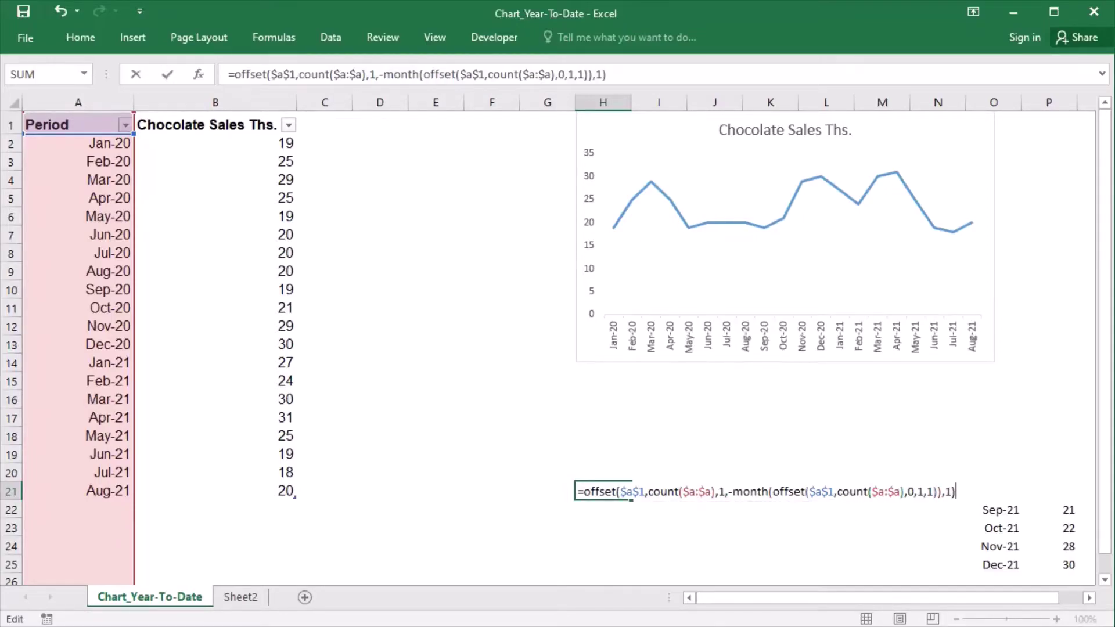
key("Return")
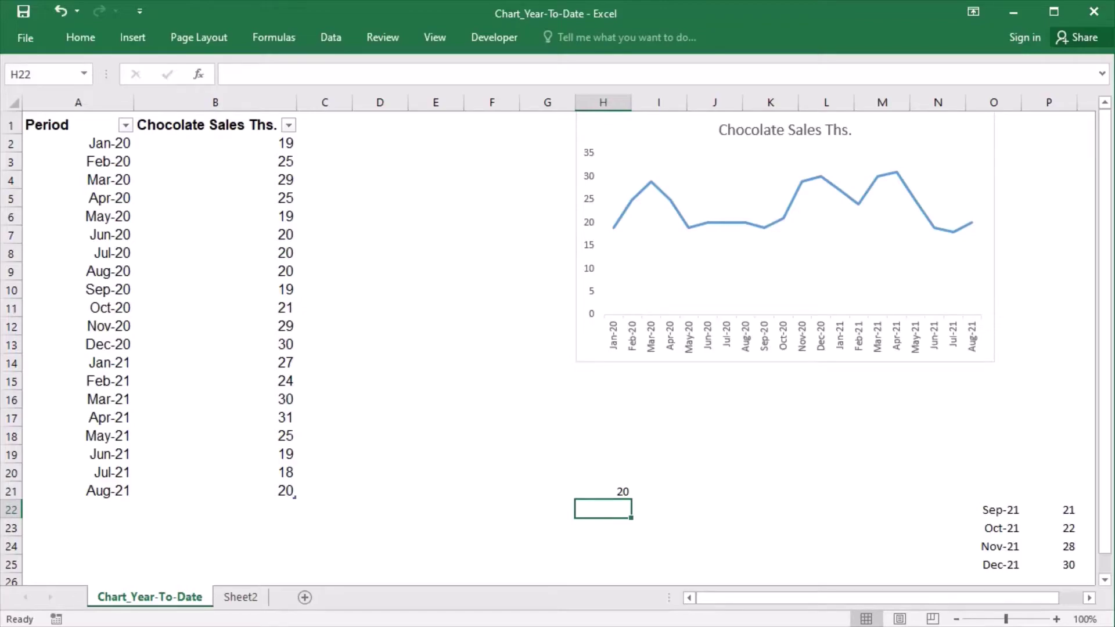
- Evaluate the whole OFFSET expression inside H21 to check the array it returns, and leave the formula unconverted
double_click(610, 493)
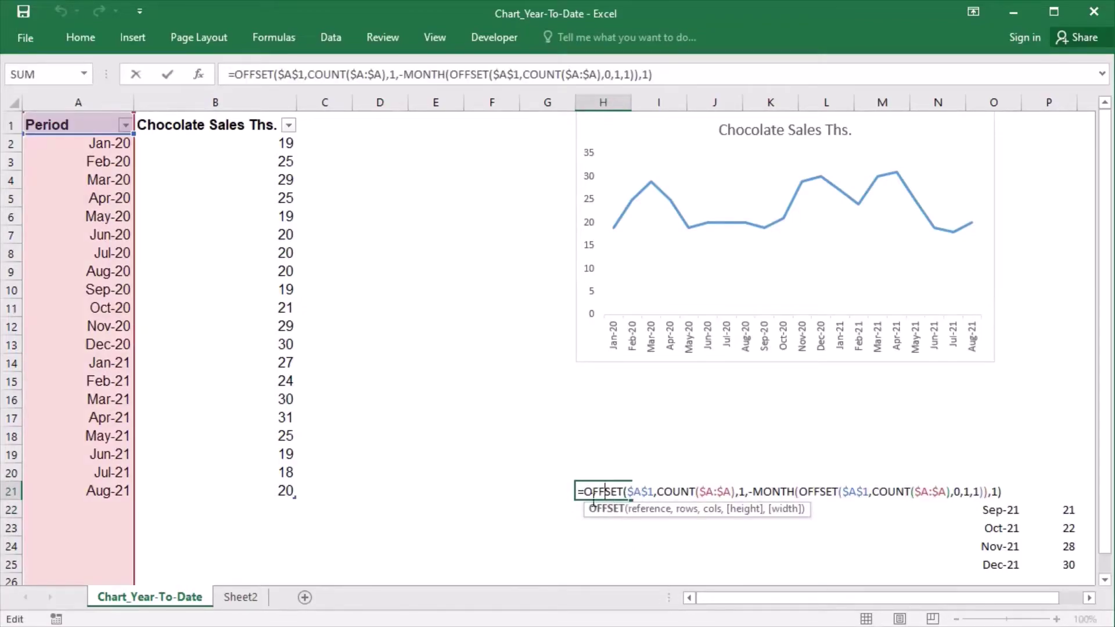
left_click_drag(584, 493, 1003, 495)
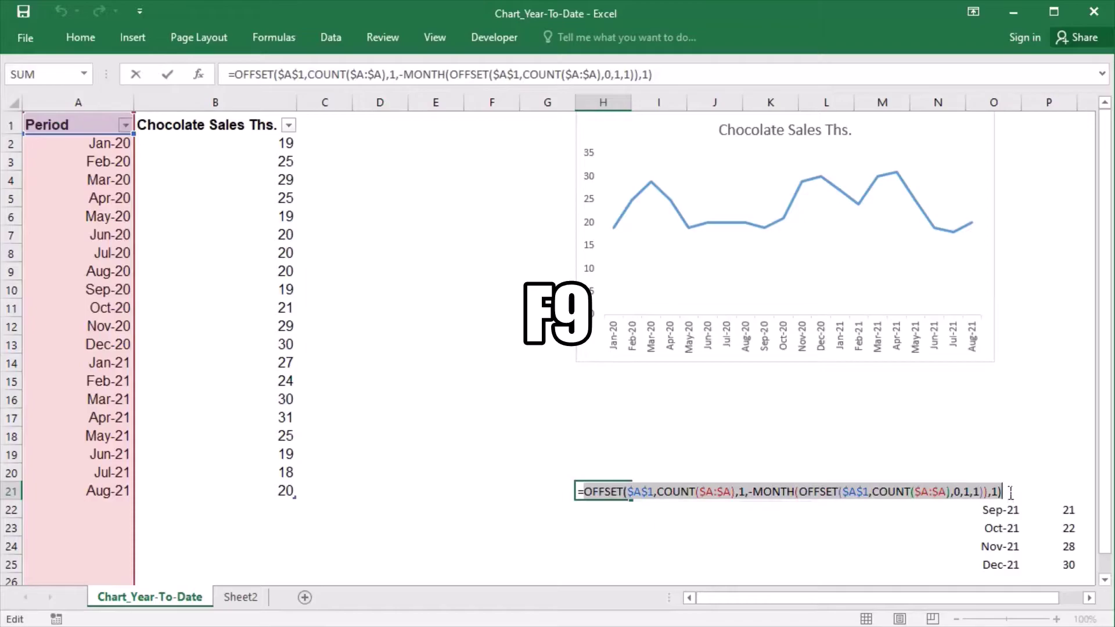
key("F9")
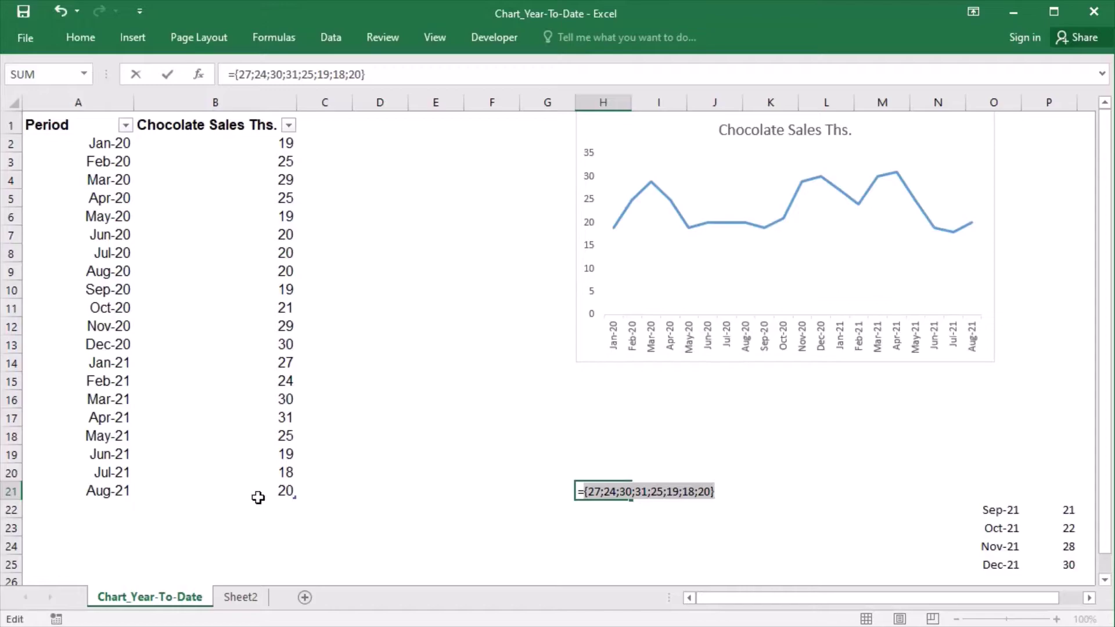
key("Escape")
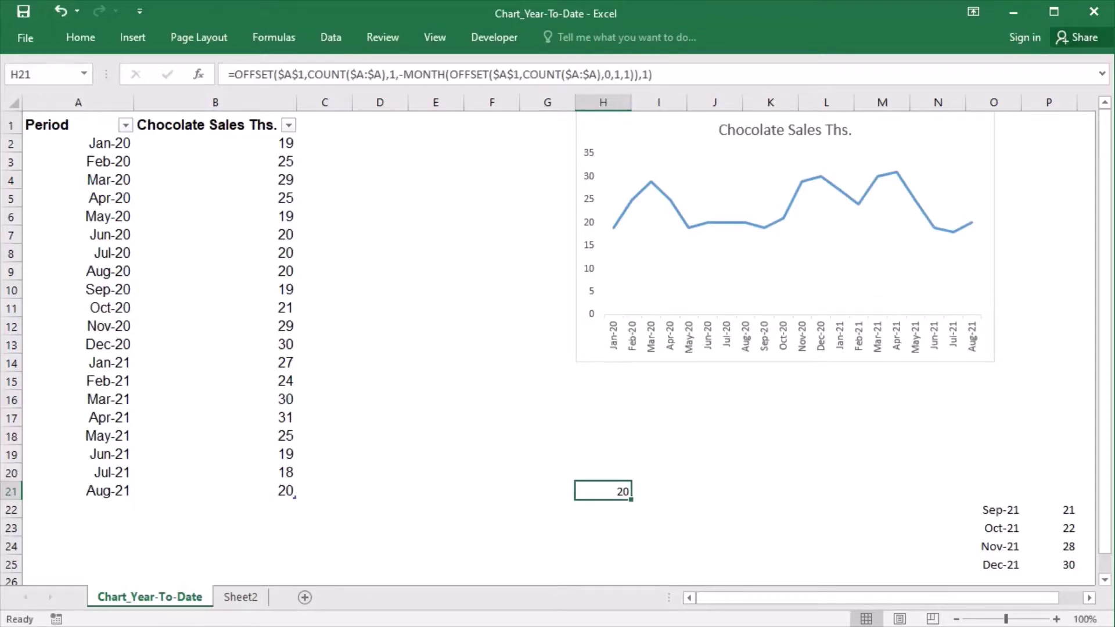
- Copy the full formula text from H21, including the equals sign, and exit the cell
double_click(598, 491)
key("ctrl+c")
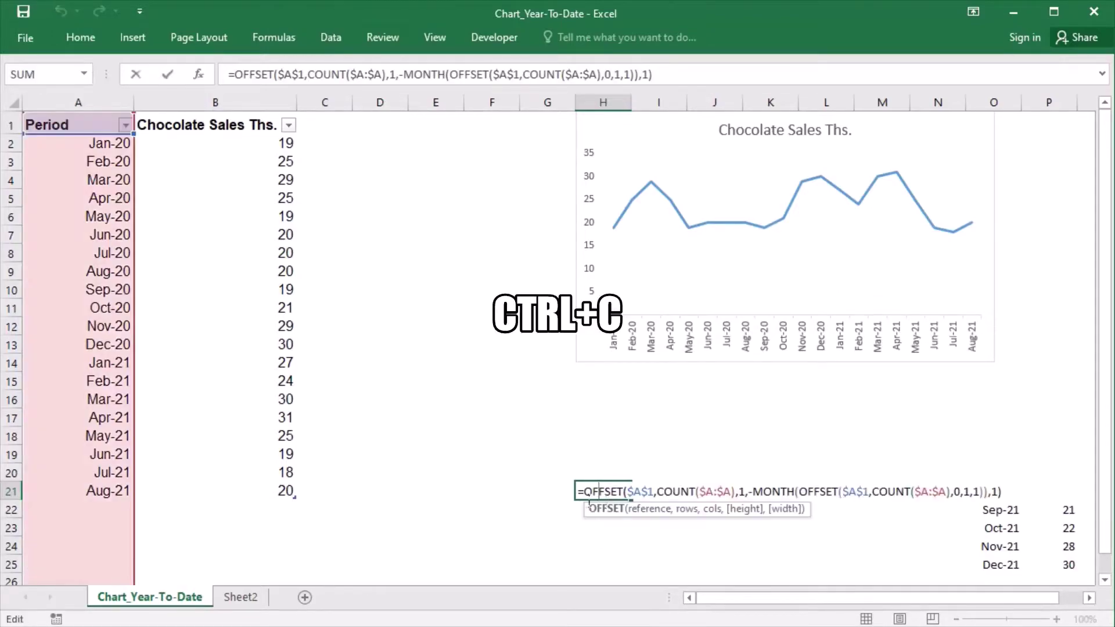
left_click_drag(627, 492, 998, 493)
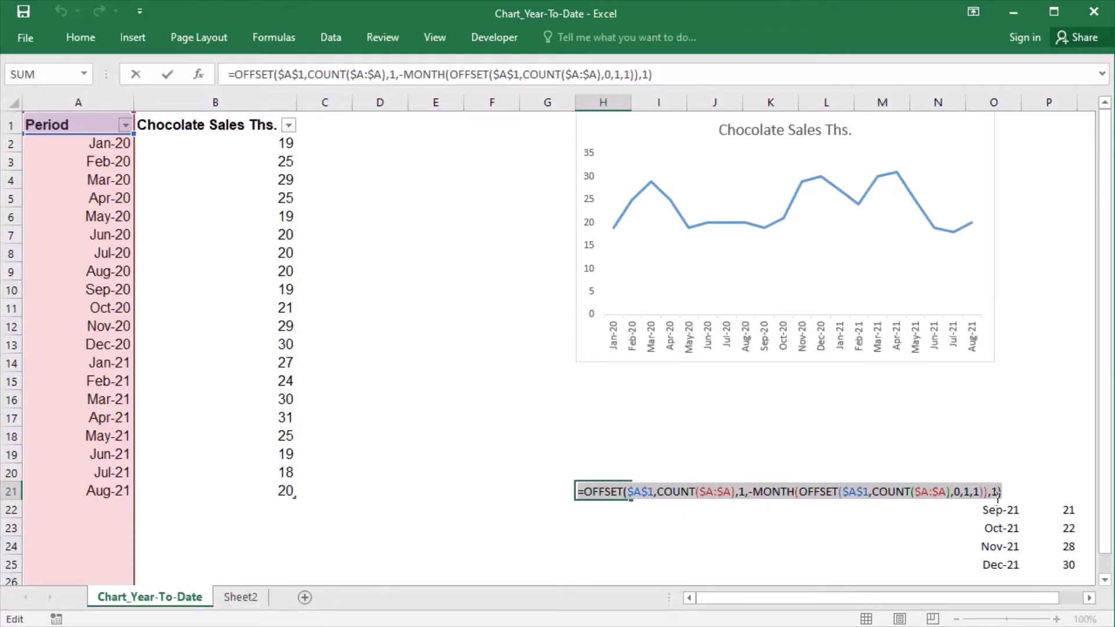
key("ctrl+Return")
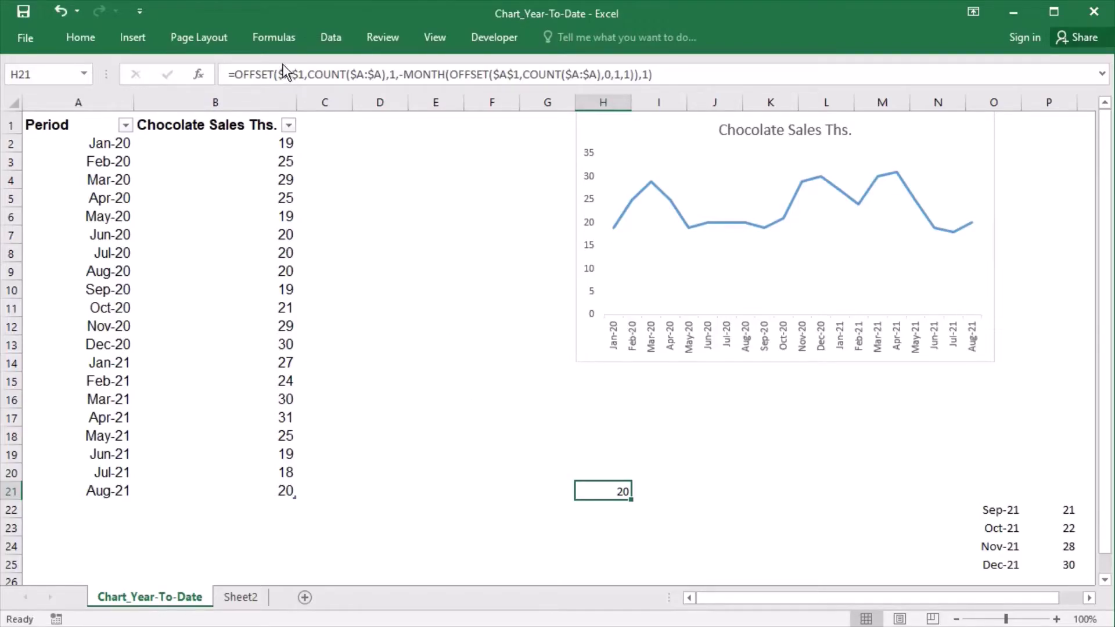
- Define a workbook-scoped name ytdvalues that refers to the copied OFFSET formula
left_click(277, 41)
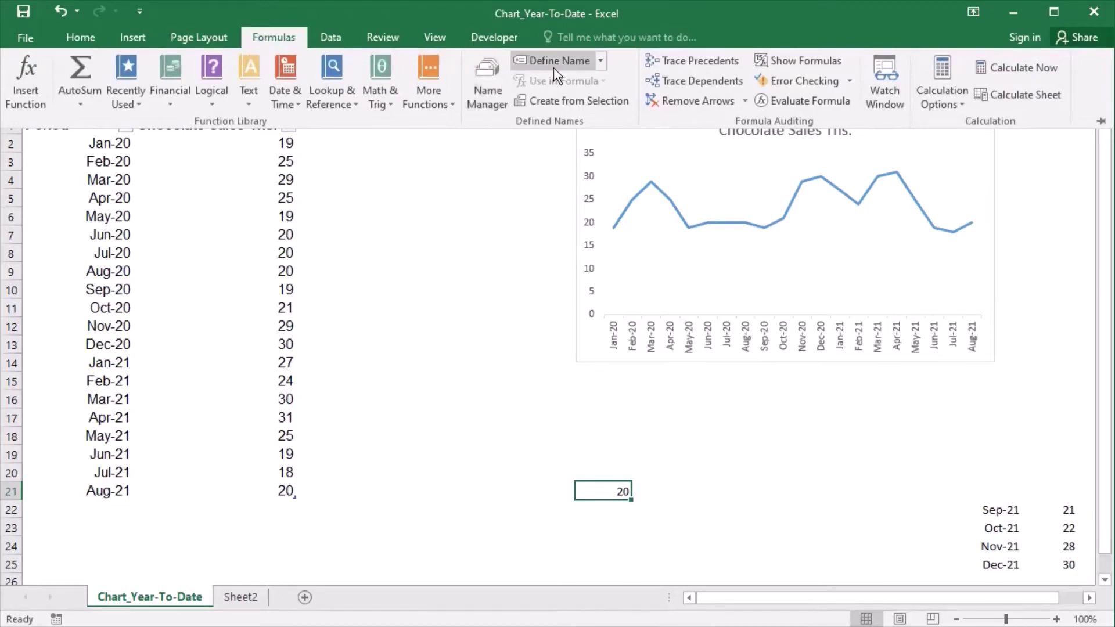
left_click(601, 61)
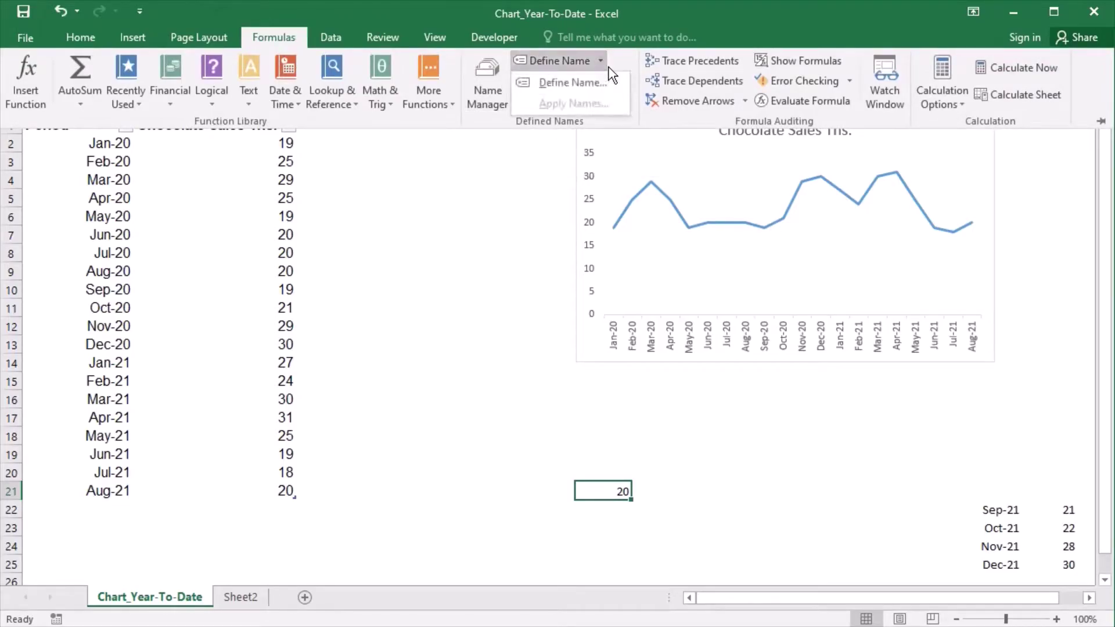
left_click(589, 87)
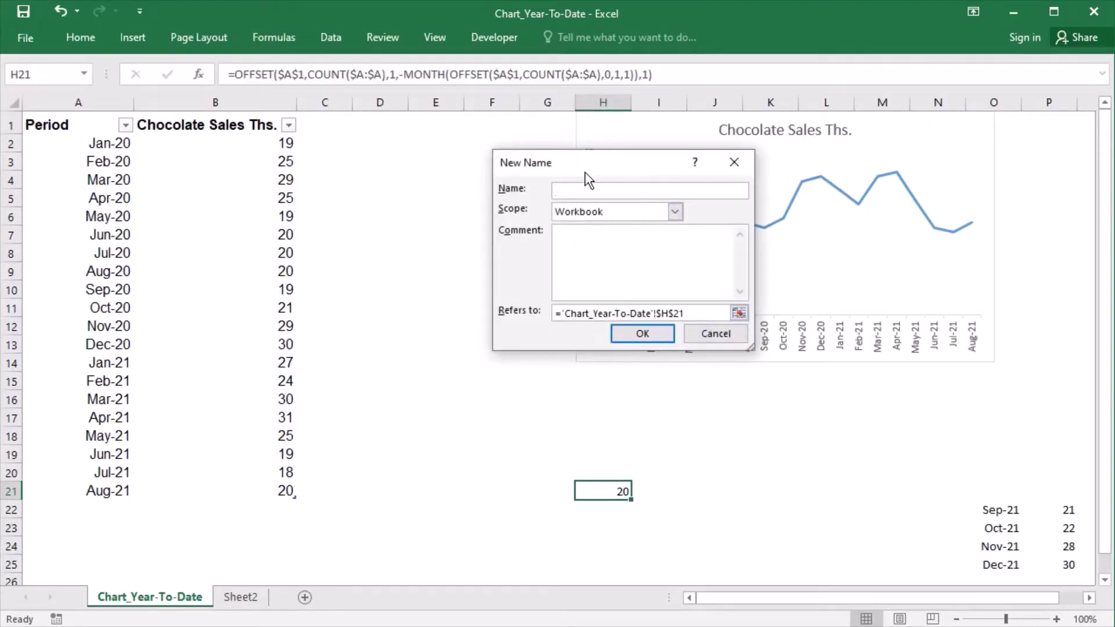
type("ytdvalues")
left_click(555, 314)
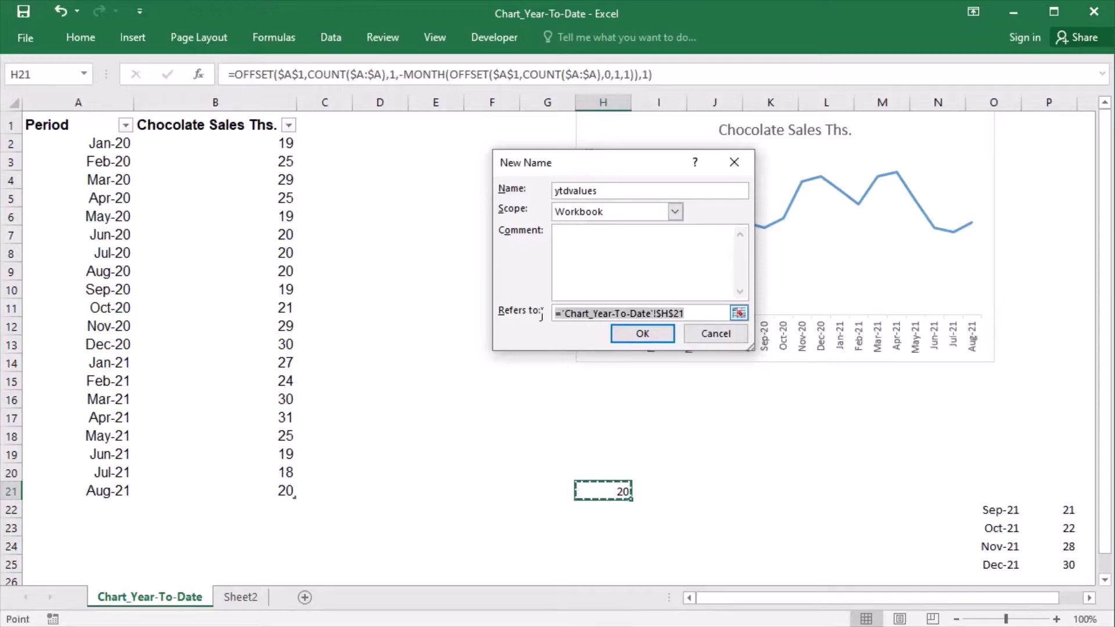
key("ctrl+v")
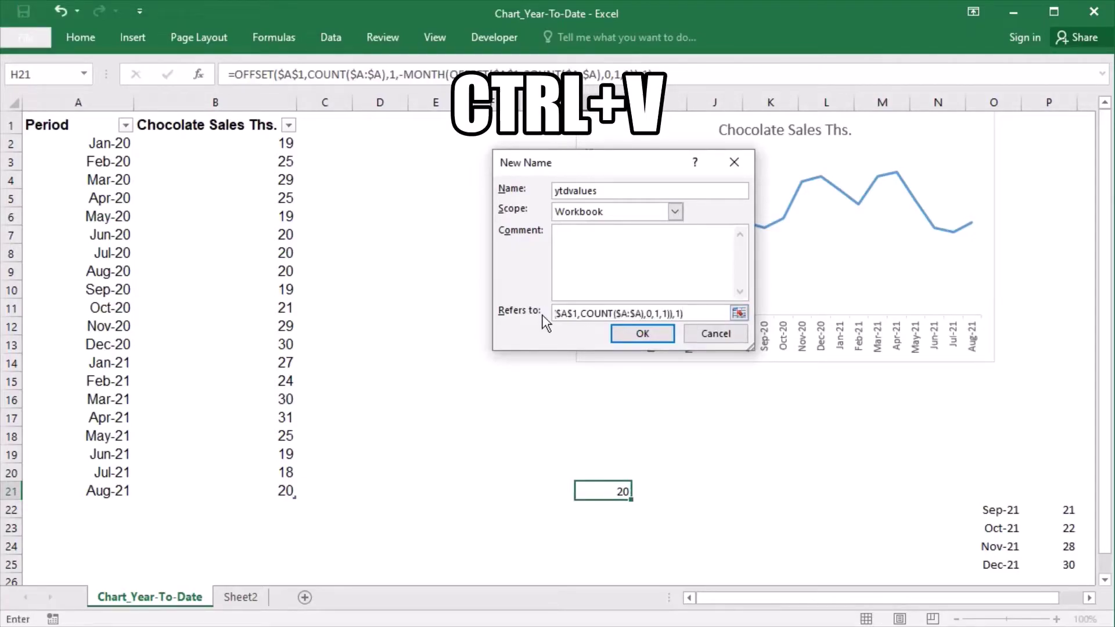
left_click(666, 336)
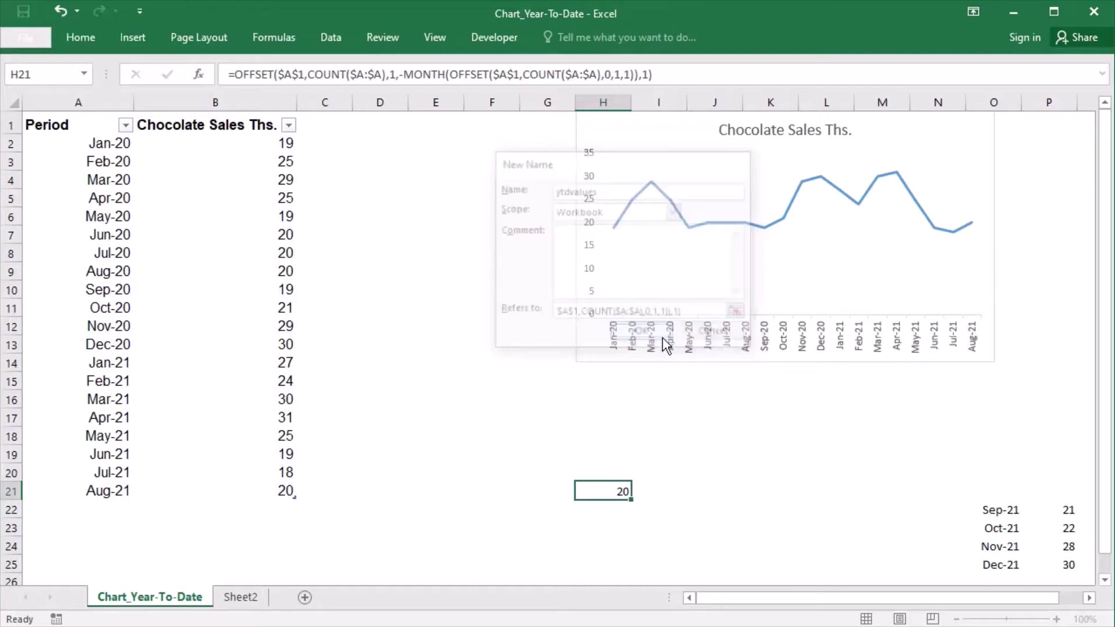
- Start a workbook-scoped name ytdlabels and paste the formula into its comment, changing the outer OFFSET's columns argument to 0
left_click(287, 49)
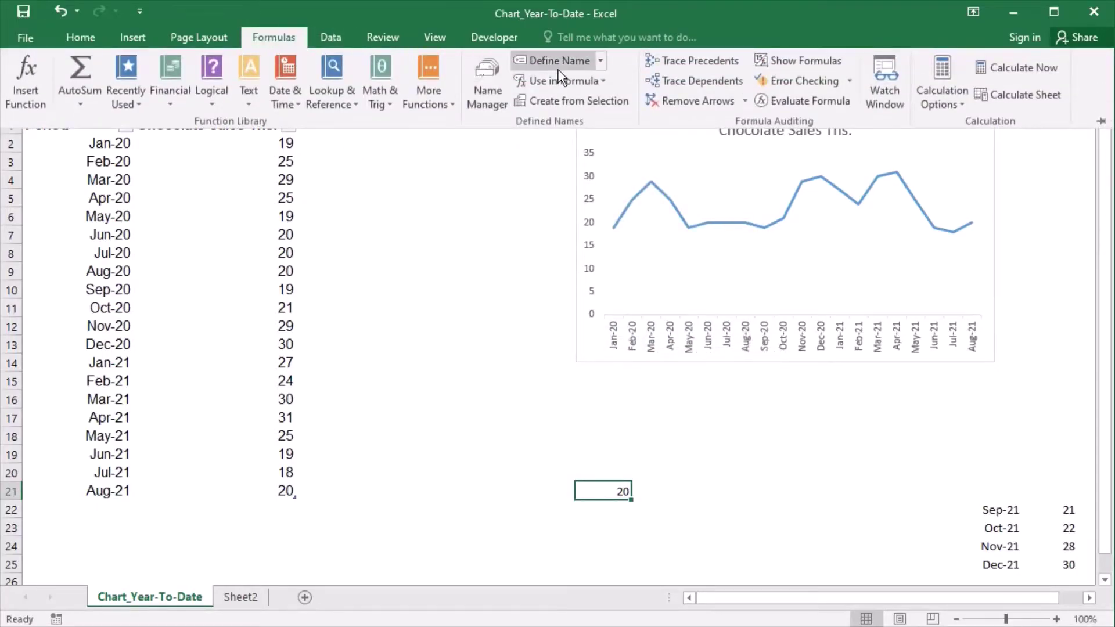
left_click(606, 66)
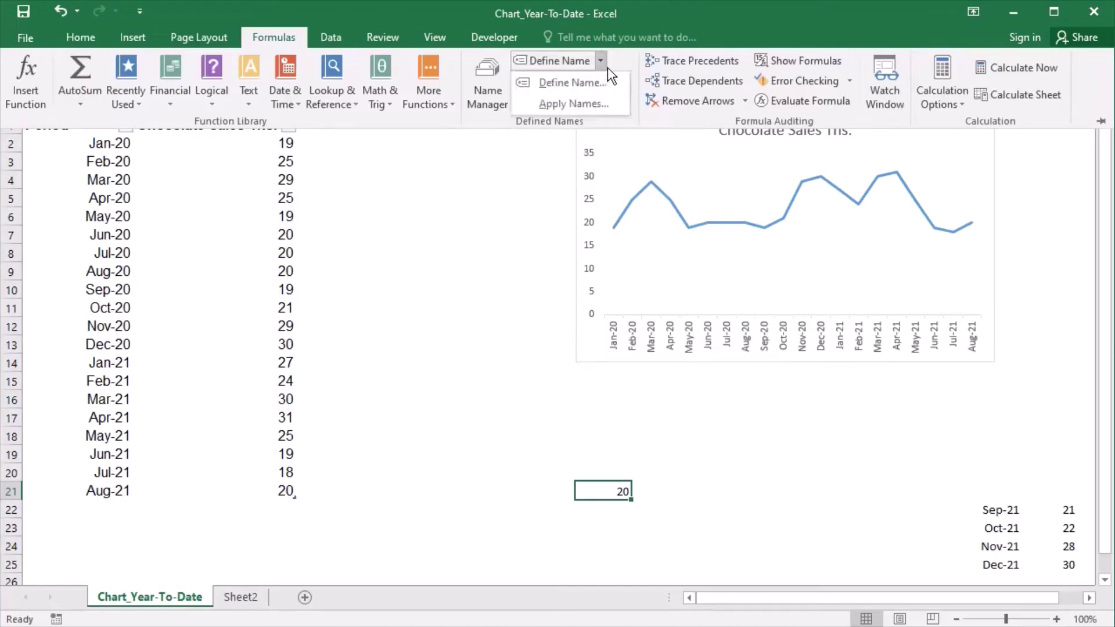
left_click(595, 84)
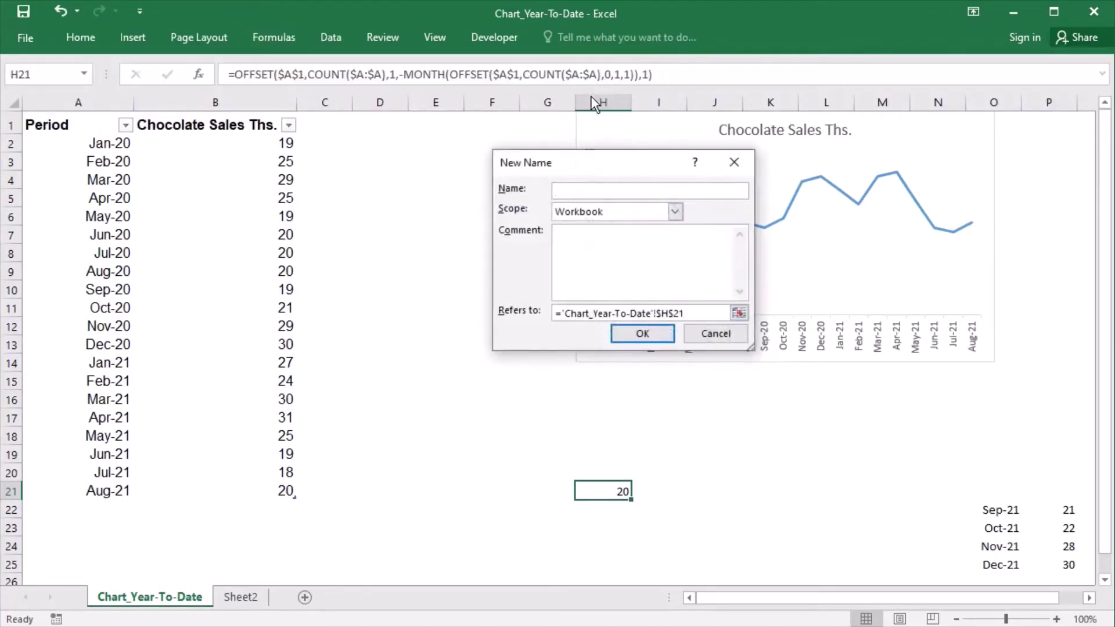
type("ytdlabels")
left_click(602, 250)
key("ctrl+v")
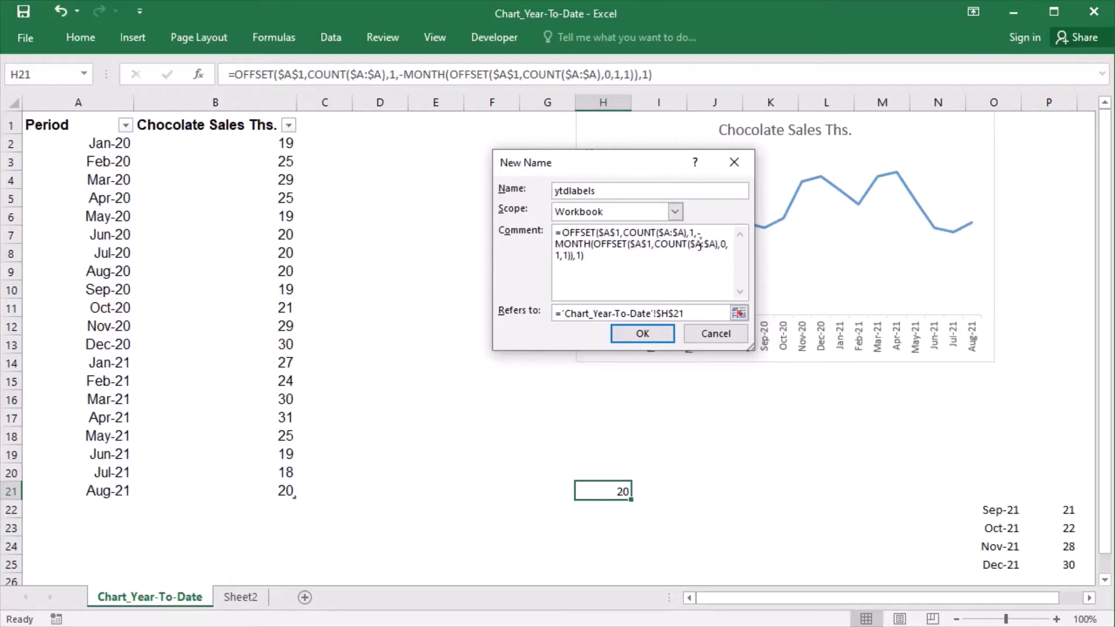
key("Delete")
type("0")
- Move the edited formula from the comment into the ytdlabels reference, replacing the H21 cell reference, and create the name
left_click_drag(614, 268, 554, 231)
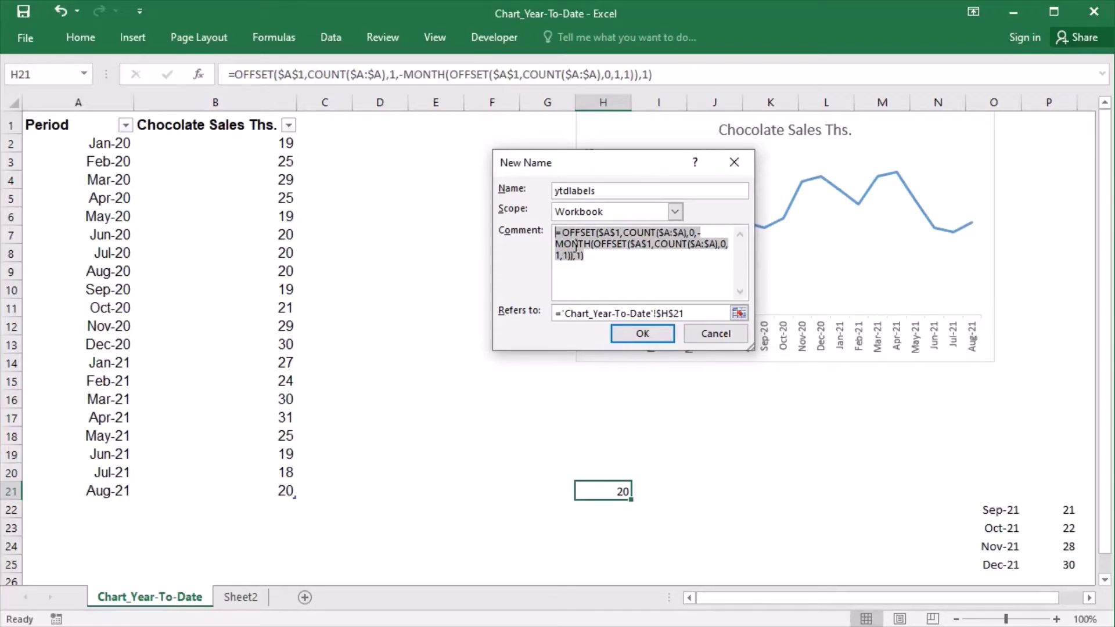
key("ctrl+x")
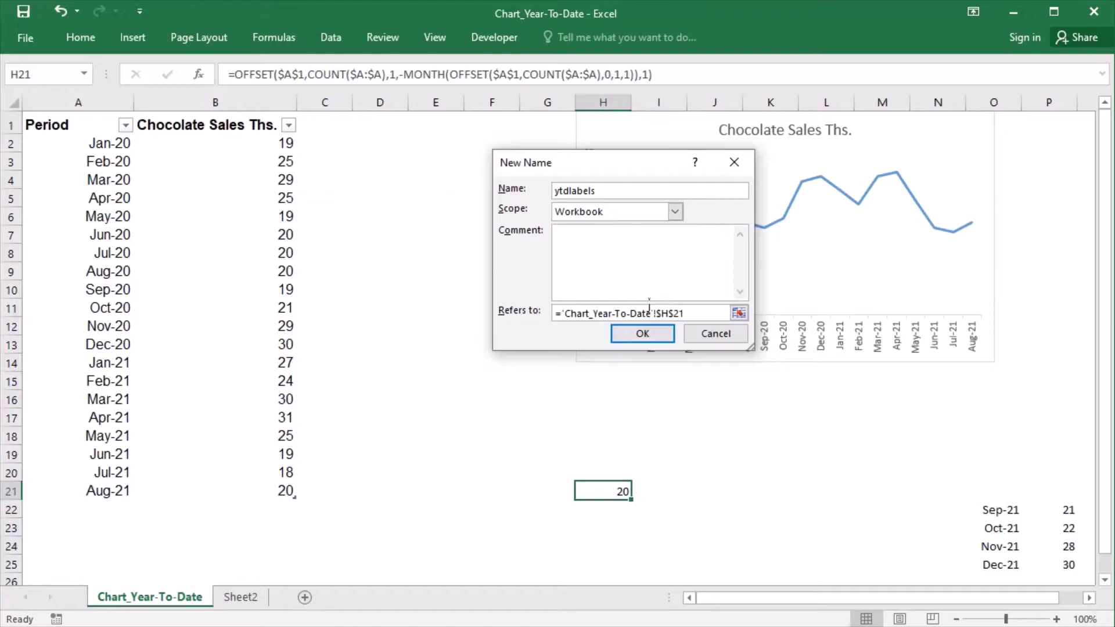
left_click_drag(716, 318, 541, 312)
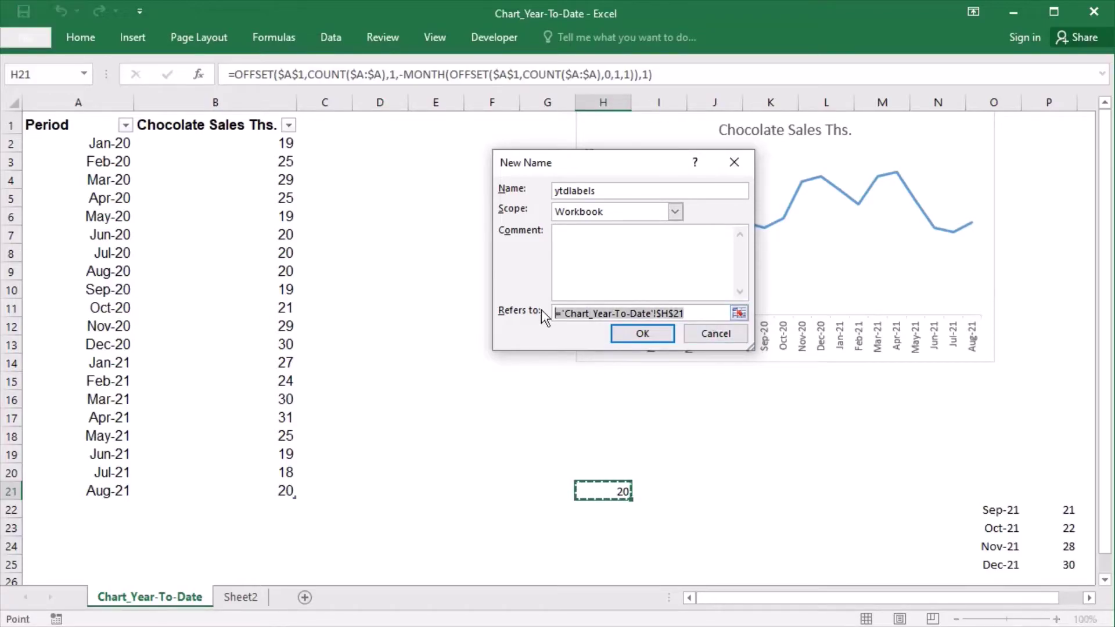
key("ctrl+v")
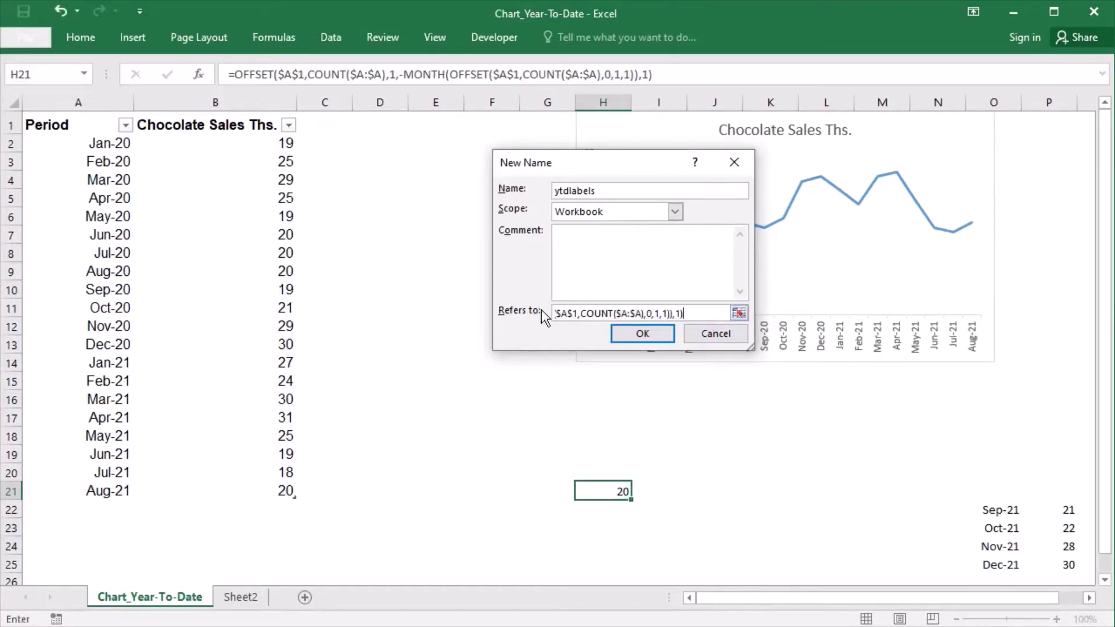
left_click(640, 334)
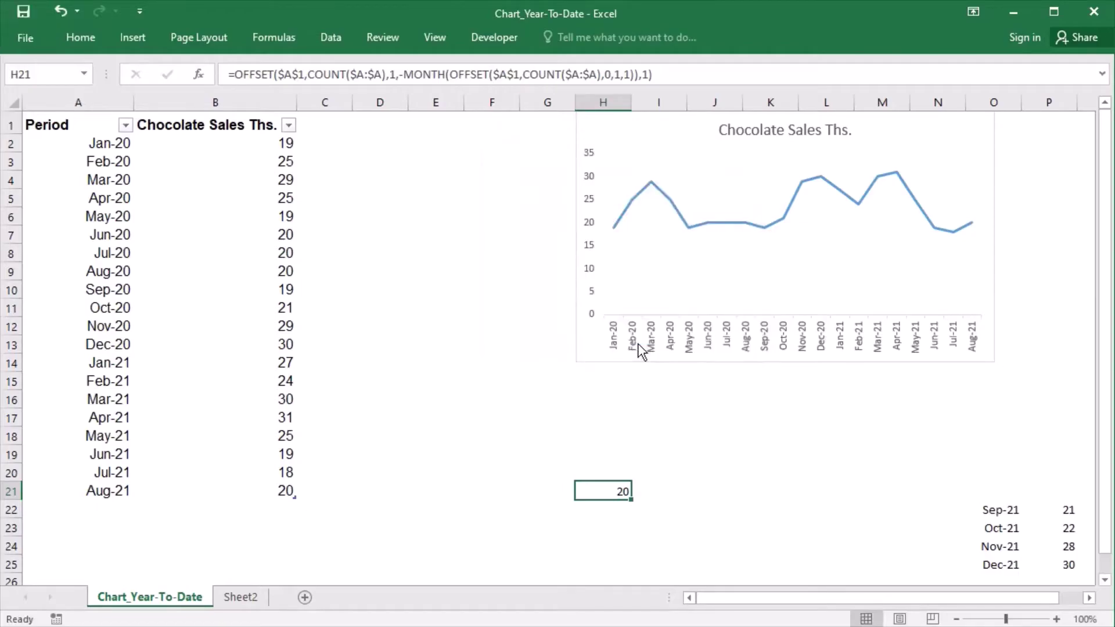
- Edit the chart's Chocolate Sales Ths. series so its values refer to 'Chart_Year-To-Date'!ytdvalues instead of the fixed cell range
left_click(746, 223)
right_click(750, 224)
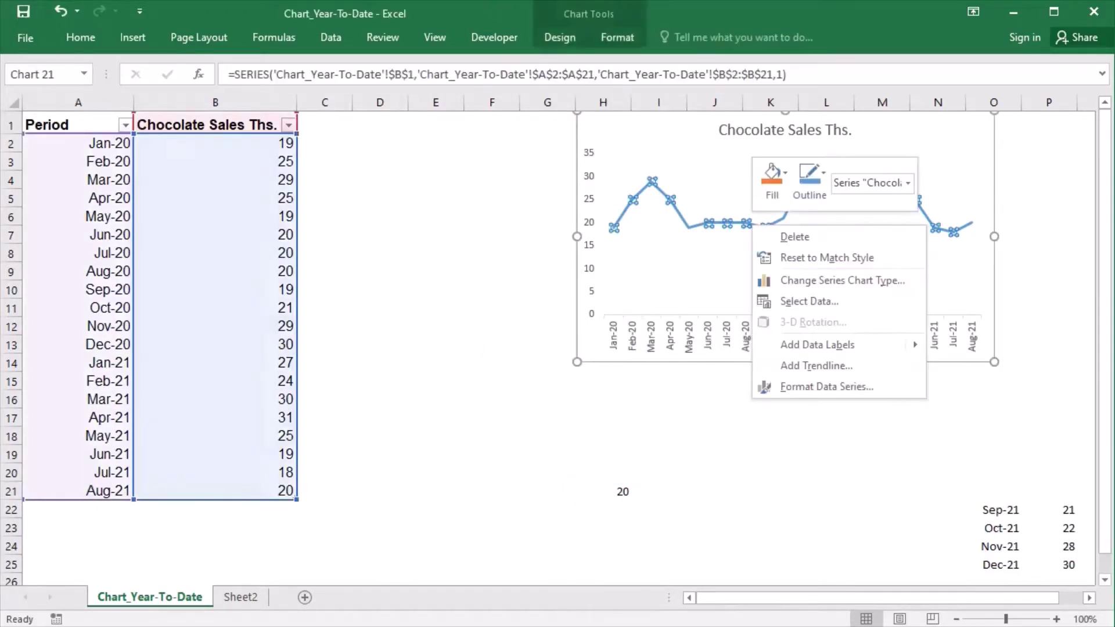
left_click(809, 301)
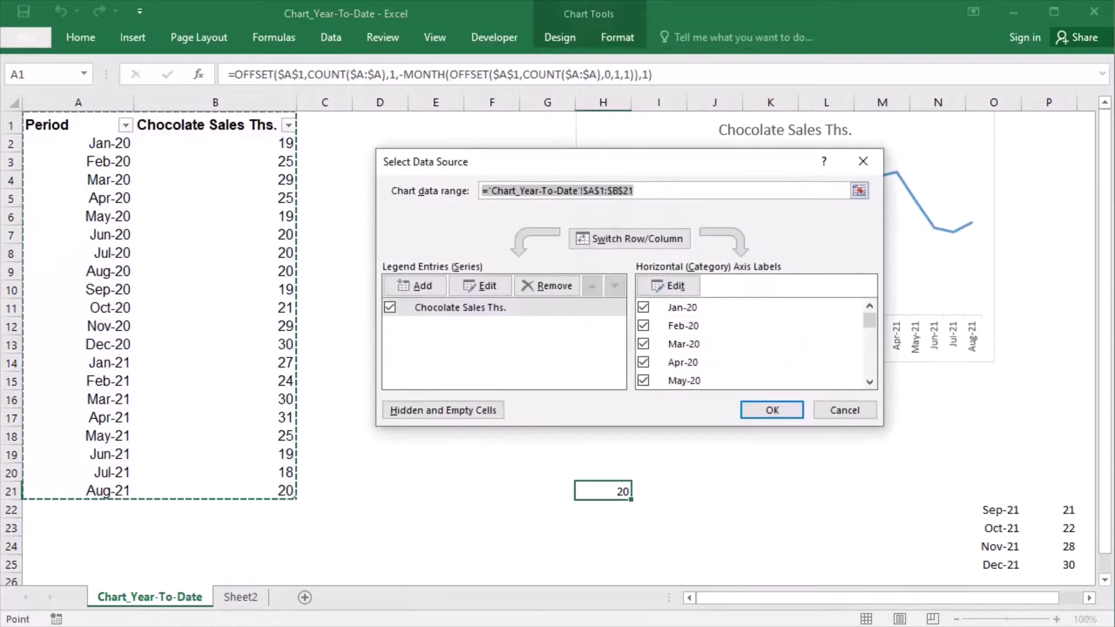
left_click(460, 307)
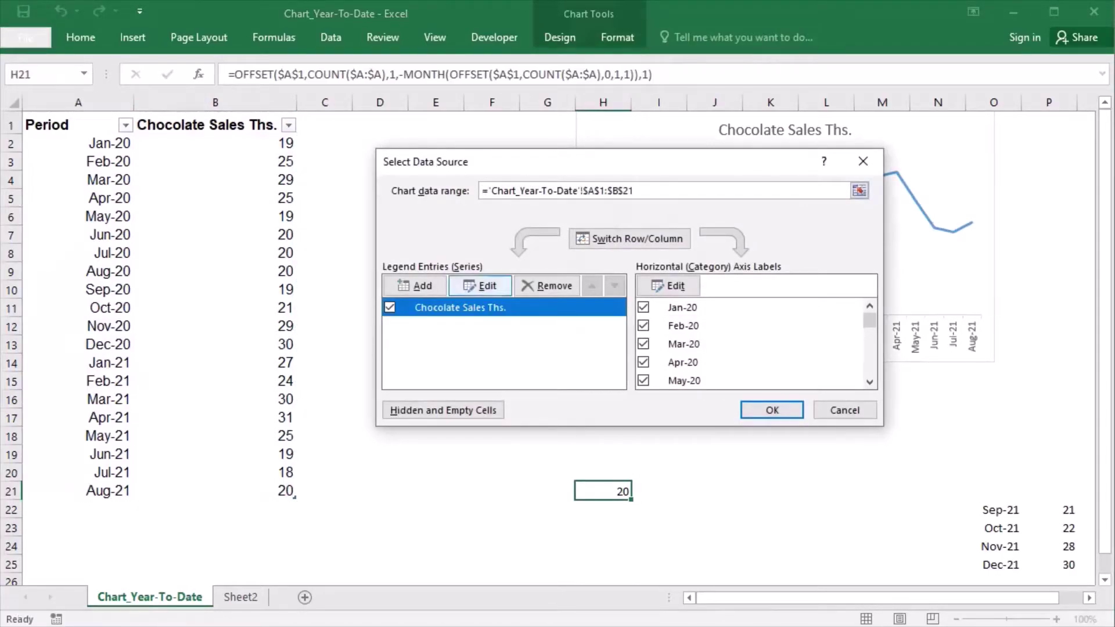
left_click(480, 286)
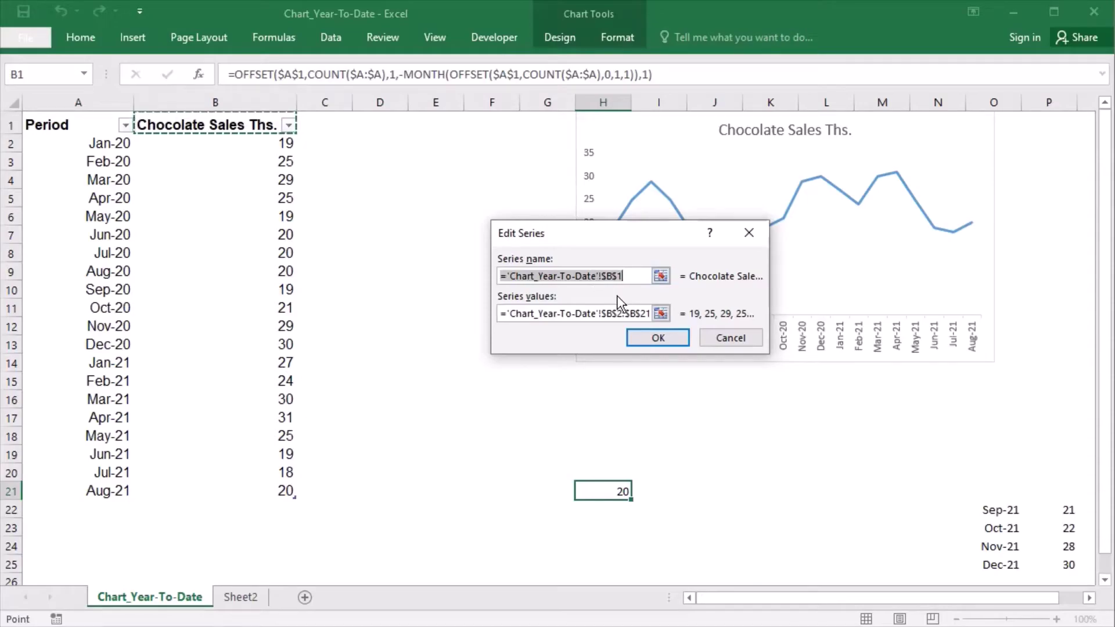
left_click(660, 314)
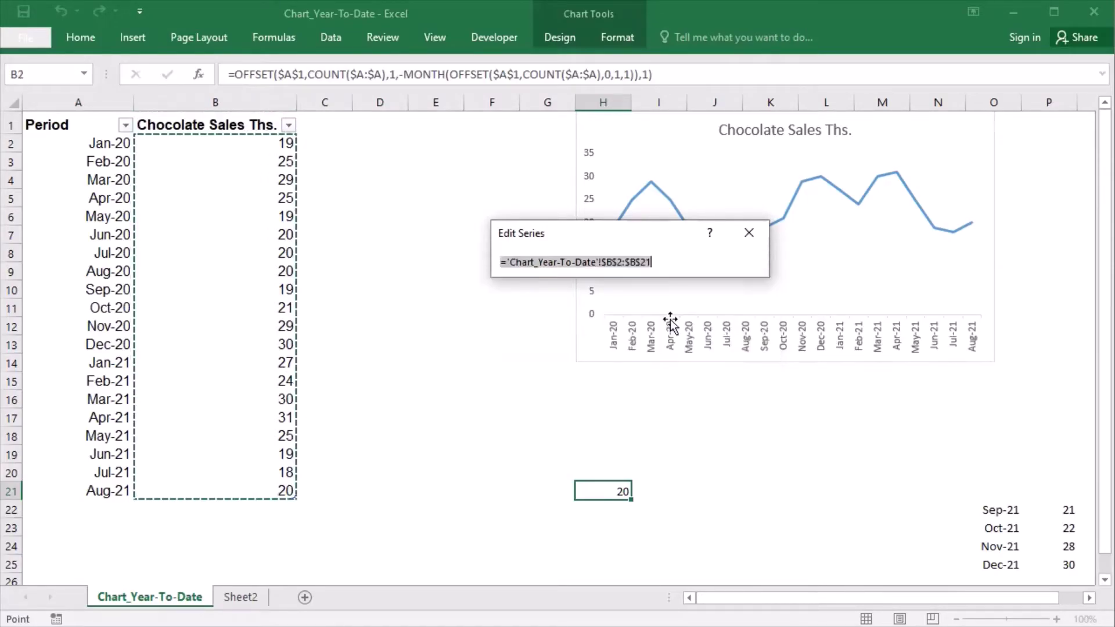
left_click(666, 265)
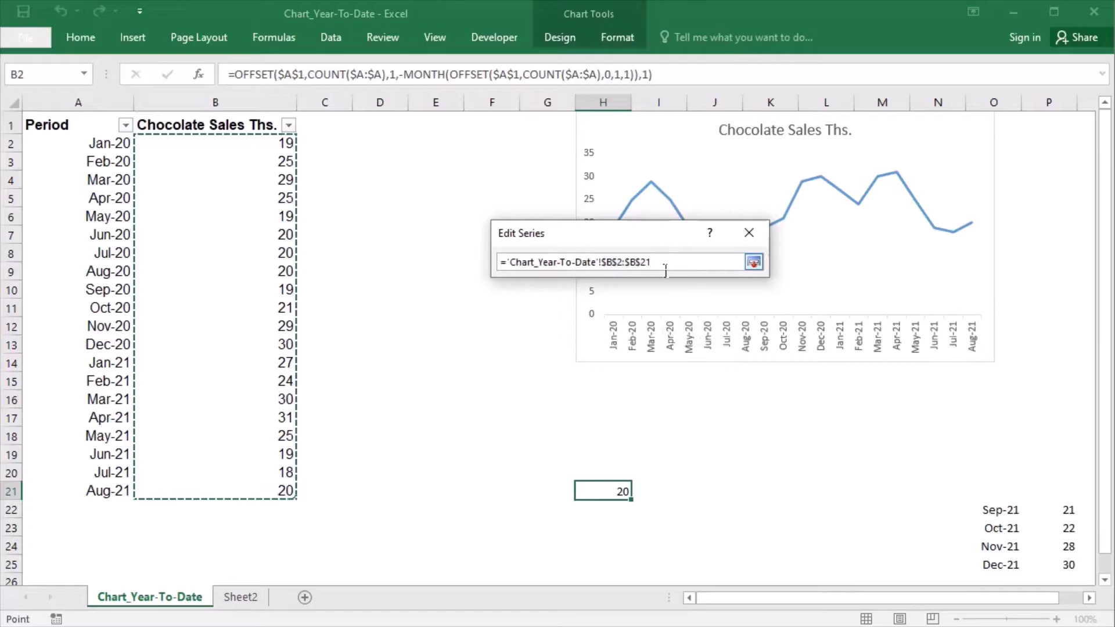
key("BackSpace")
key("BackSpace")
key("BackSpace")
key("BackSpace")
key("BackSpace")
key("BackSpace")
key("BackSpace")
key("BackSpace")
key("BackSpace")
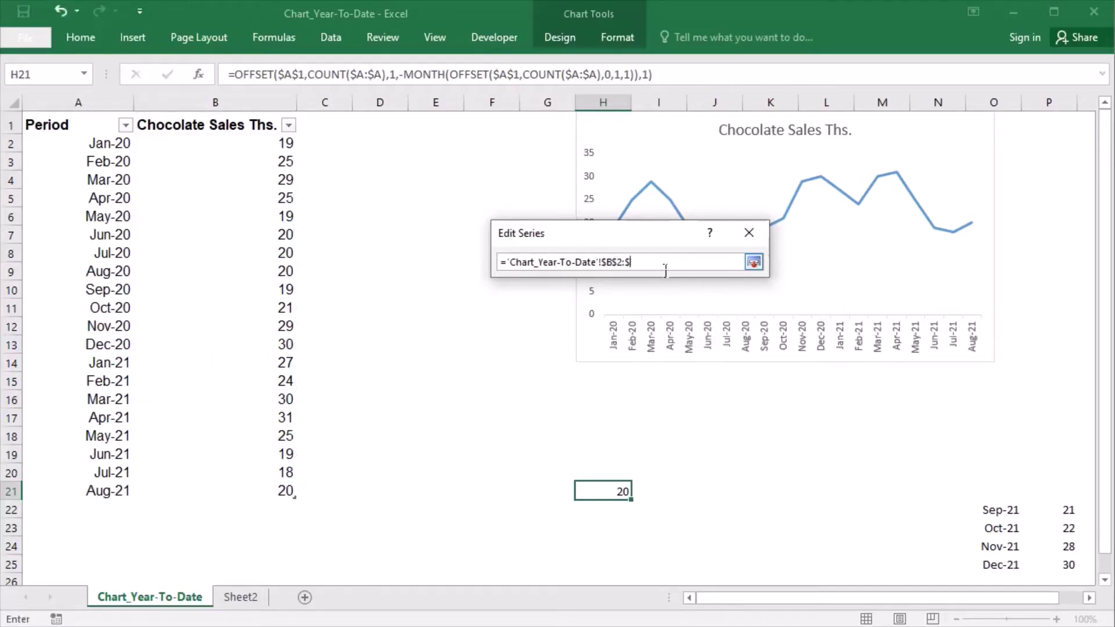
key("BackSpace")
type("ytdvalues")
left_click(753, 262)
left_click(679, 343)
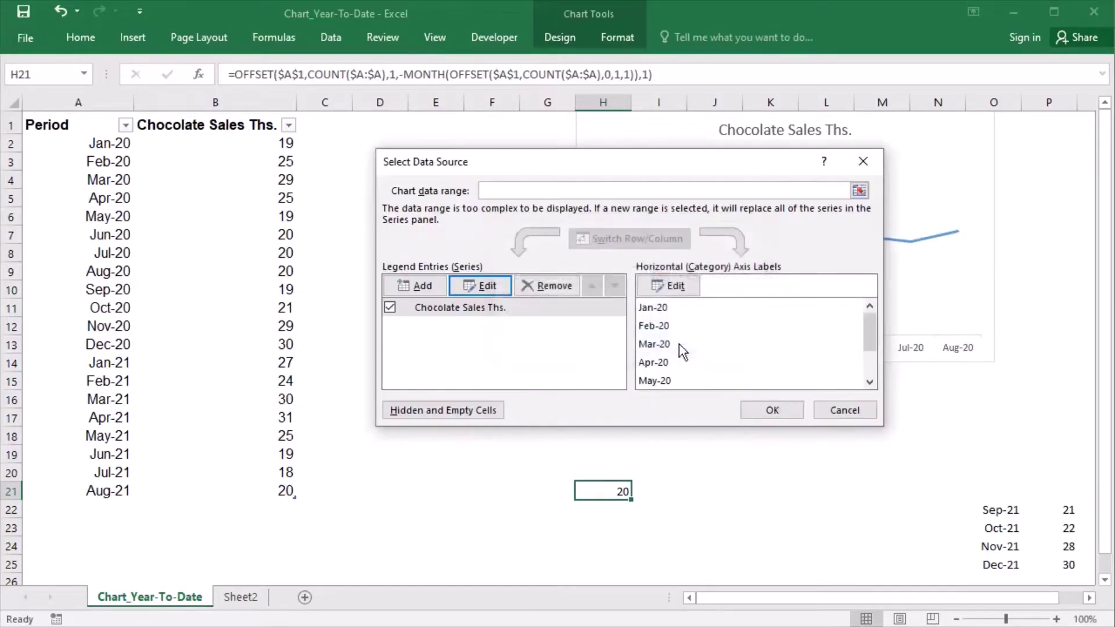
- Set the chart's horizontal axis label range to 'Chart_Year-To-Date'!ytdlabels and apply the data source changes
left_click(691, 297)
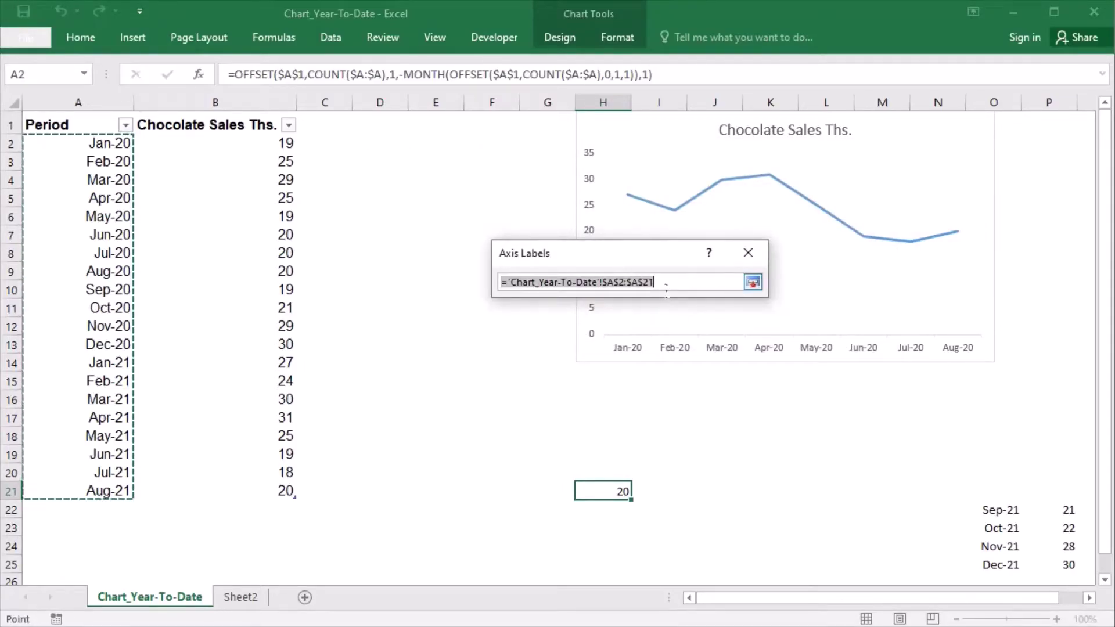
left_click(666, 283)
key("BackSpace")
key("BackSpace")
key("BackSpace")
key("BackSpace")
key("BackSpace")
key("BackSpace")
key("BackSpace")
key("BackSpace")
key("BackSpace")
key("BackSpace")
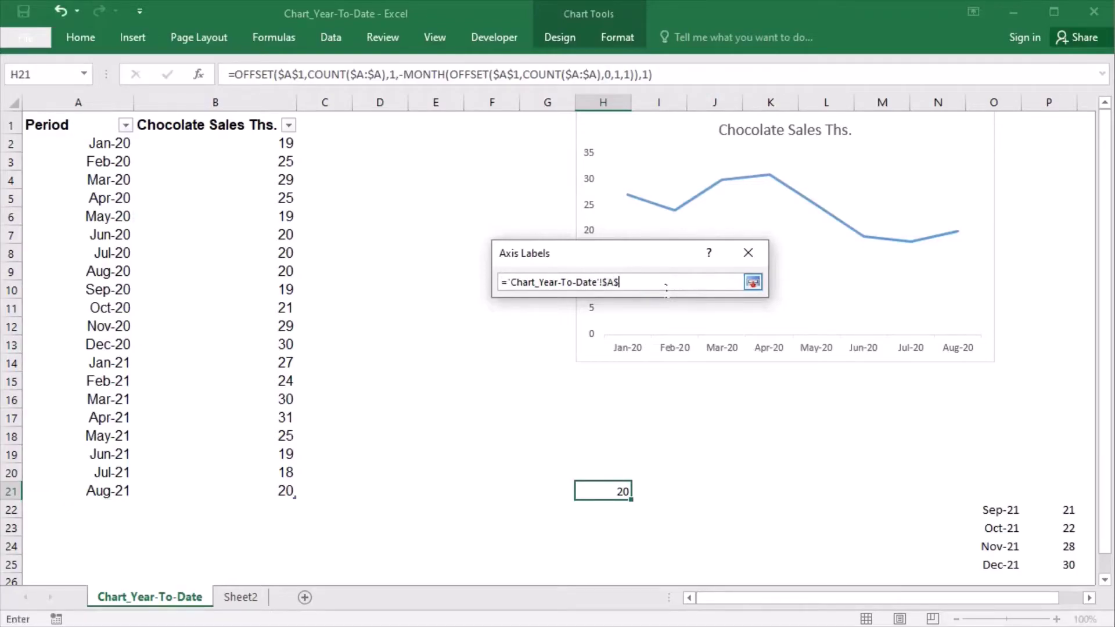
type("ytdlabels")
left_click(754, 283)
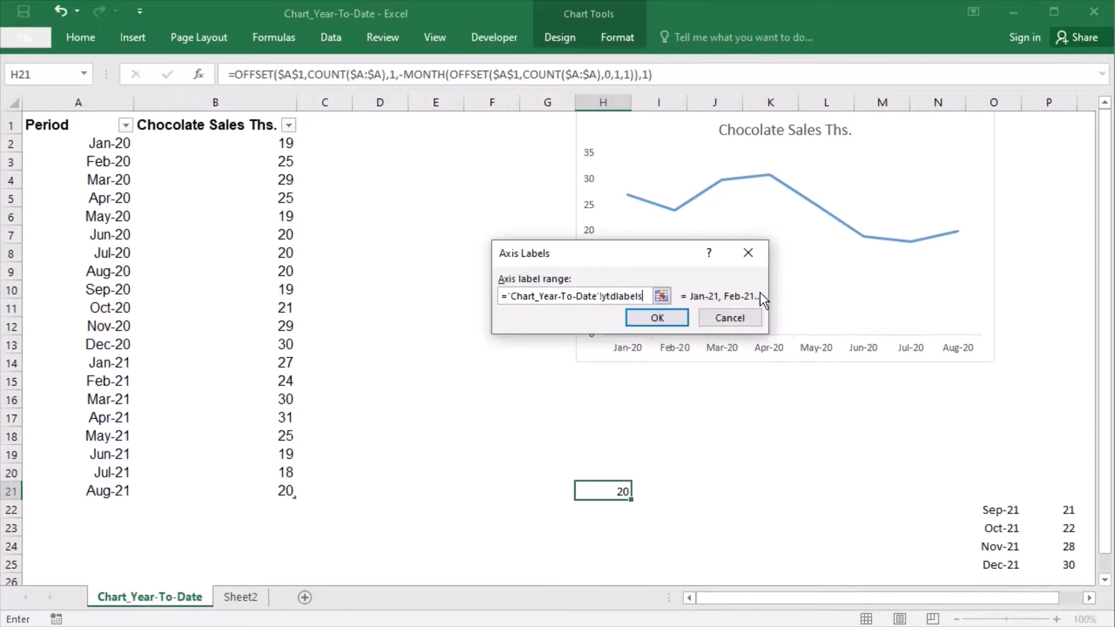
left_click(656, 317)
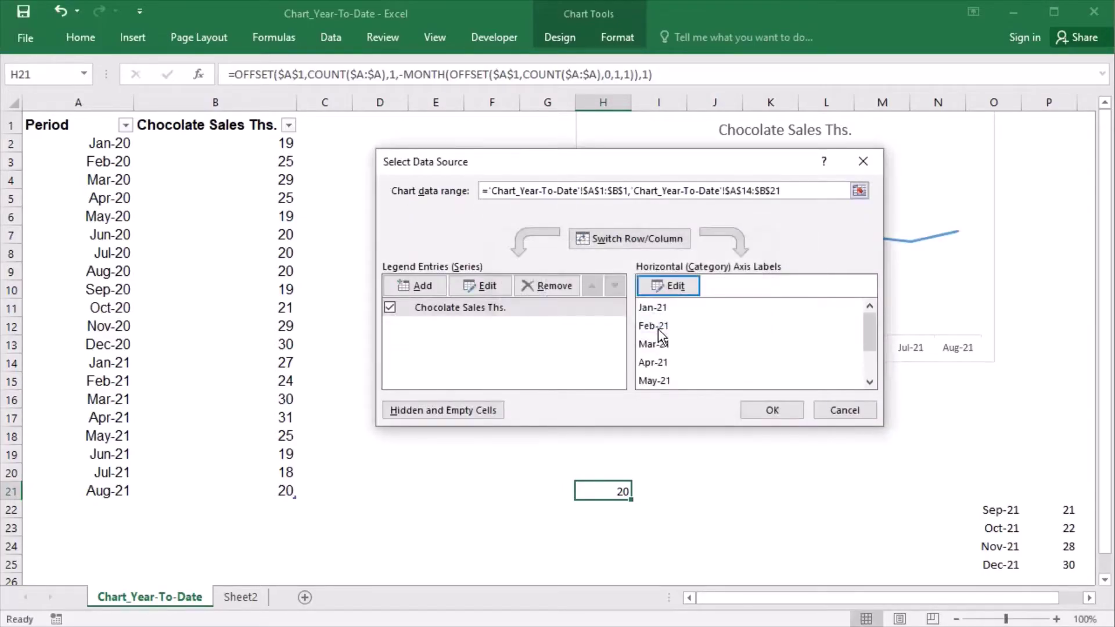
left_click(761, 416)
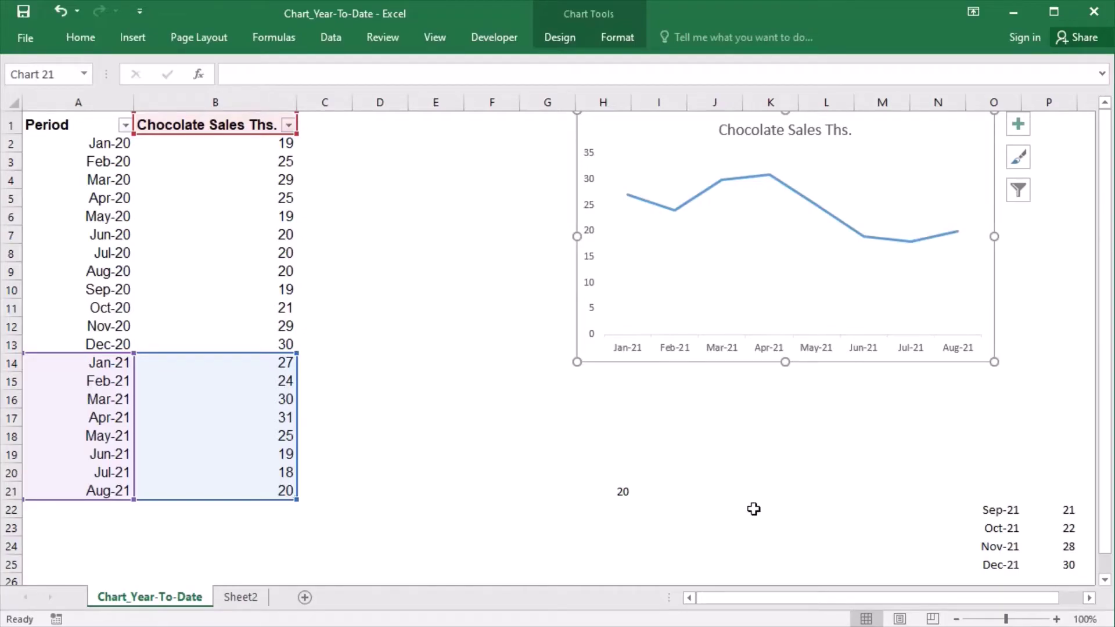
- Copy the Sep-21 record from O22:P22 into A22, directly below the table's last row, and clear the copy selection
left_click(617, 493)
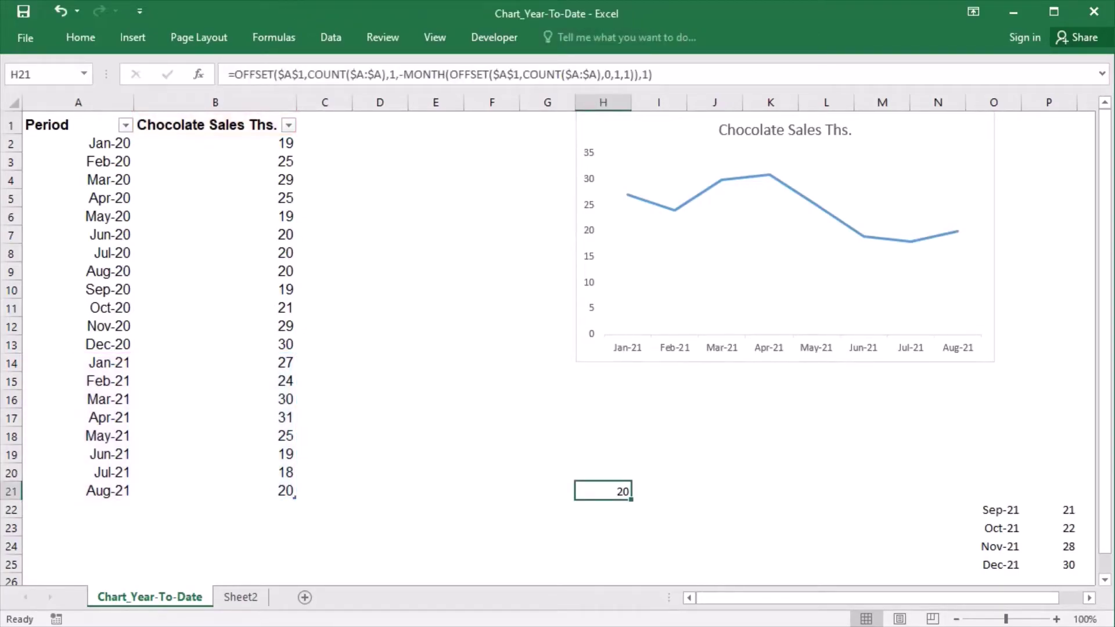
left_click(1007, 511)
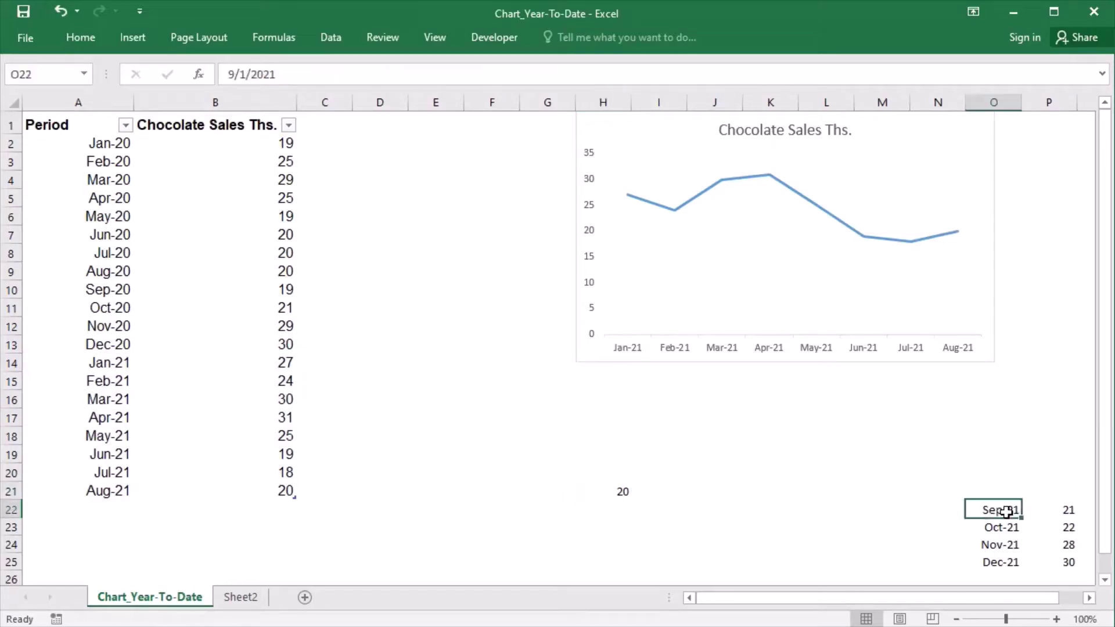
left_click_drag(1007, 511, 1034, 512)
key("ctrl+c")
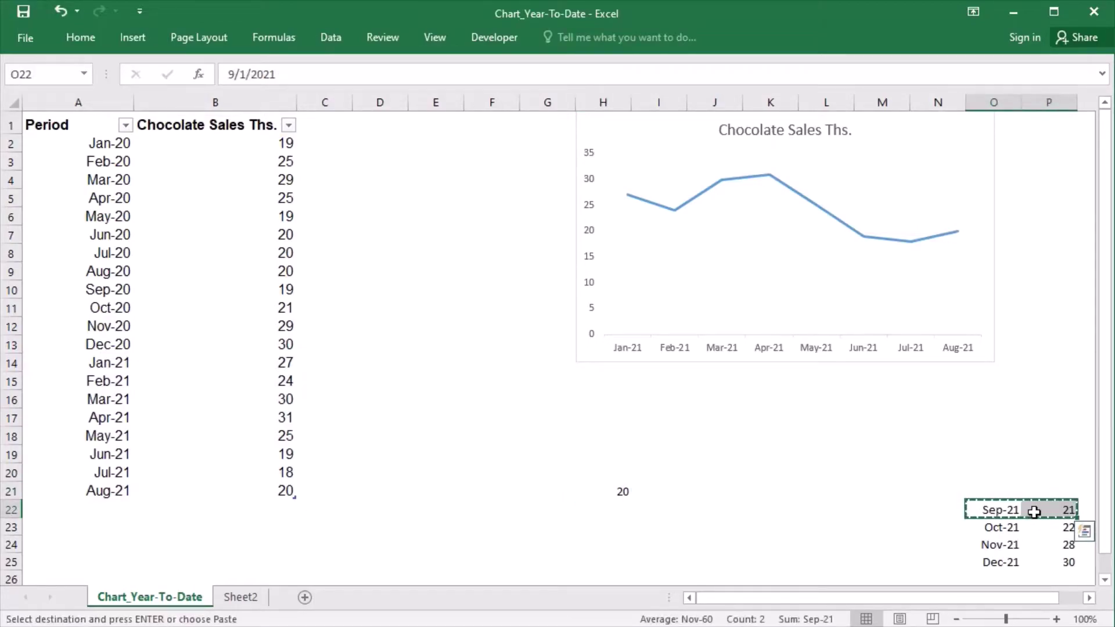
left_click(108, 515)
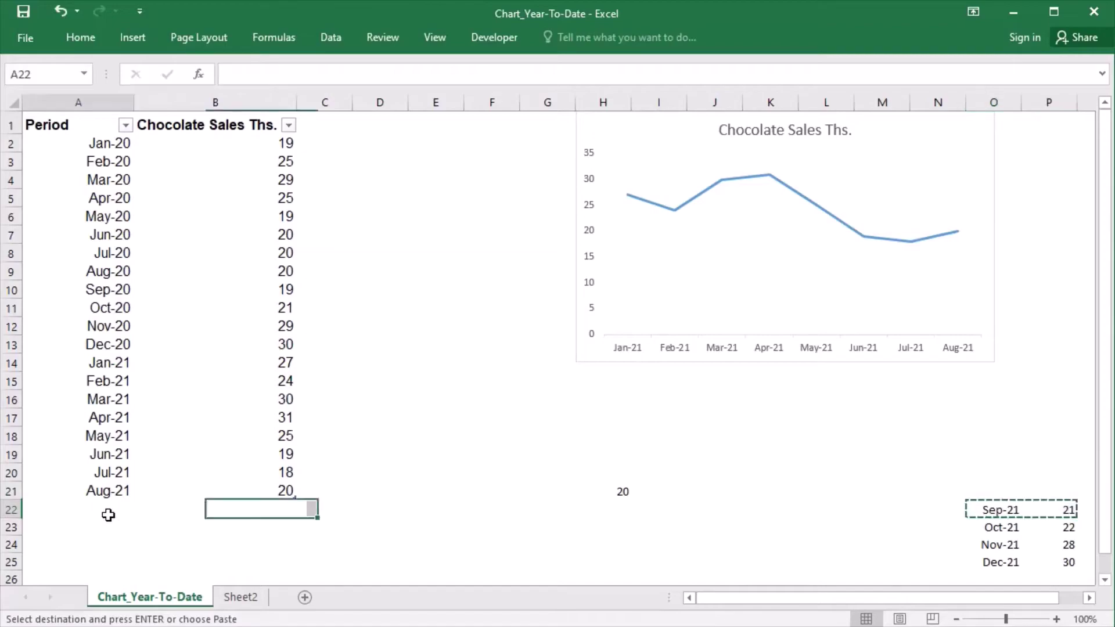
key("ctrl+v")
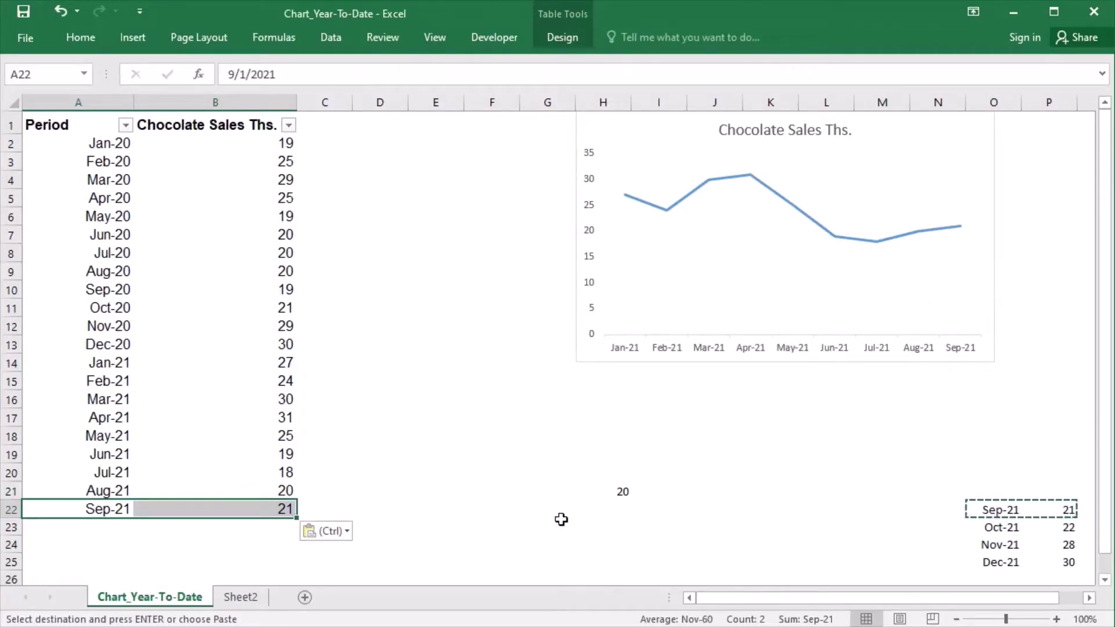
left_click(589, 500)
key("Escape")
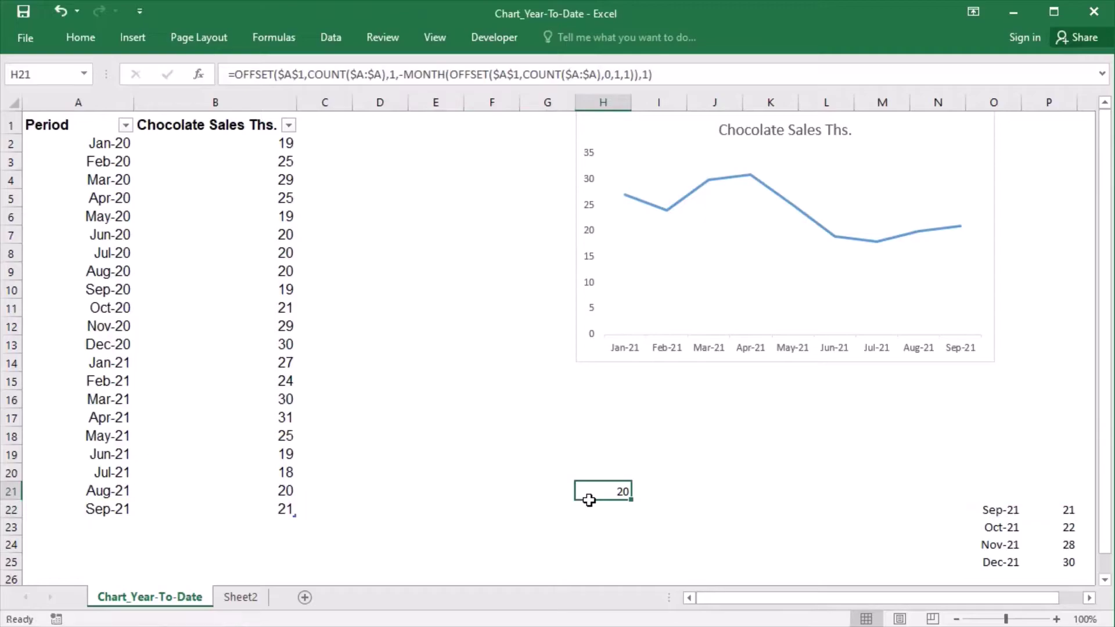
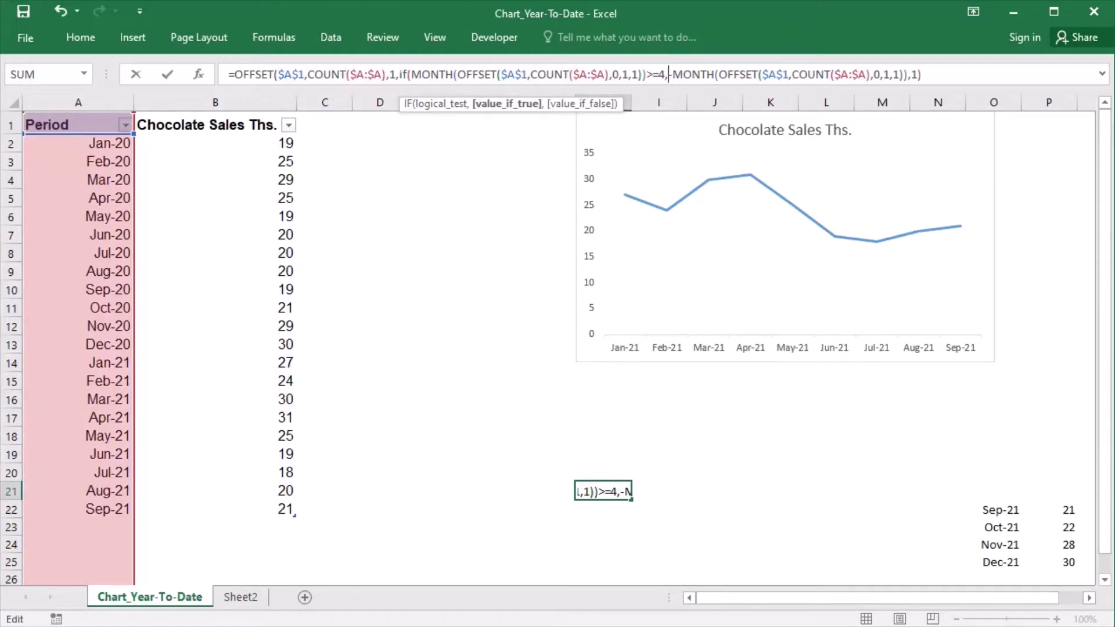
- Complete H21's IF with 3-MONTH(OFFSET($A$1,COUNT($A:$A),0,1,1)) when true and -9-MONTH of the same OFFSET when false, and enter the formula
type("3")
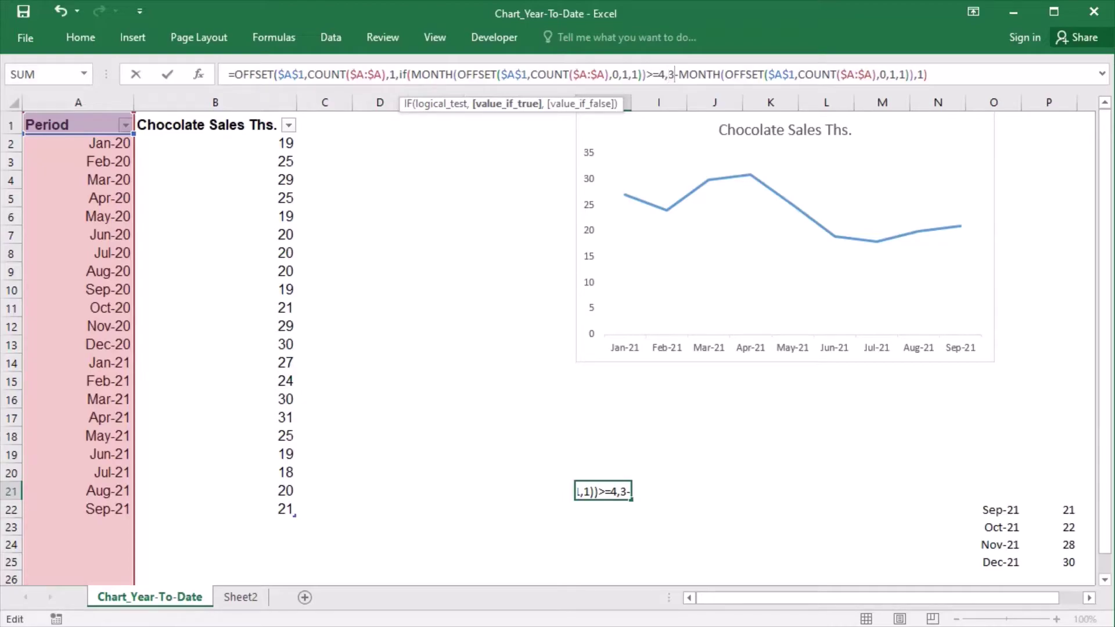
left_click(920, 75)
type(",")
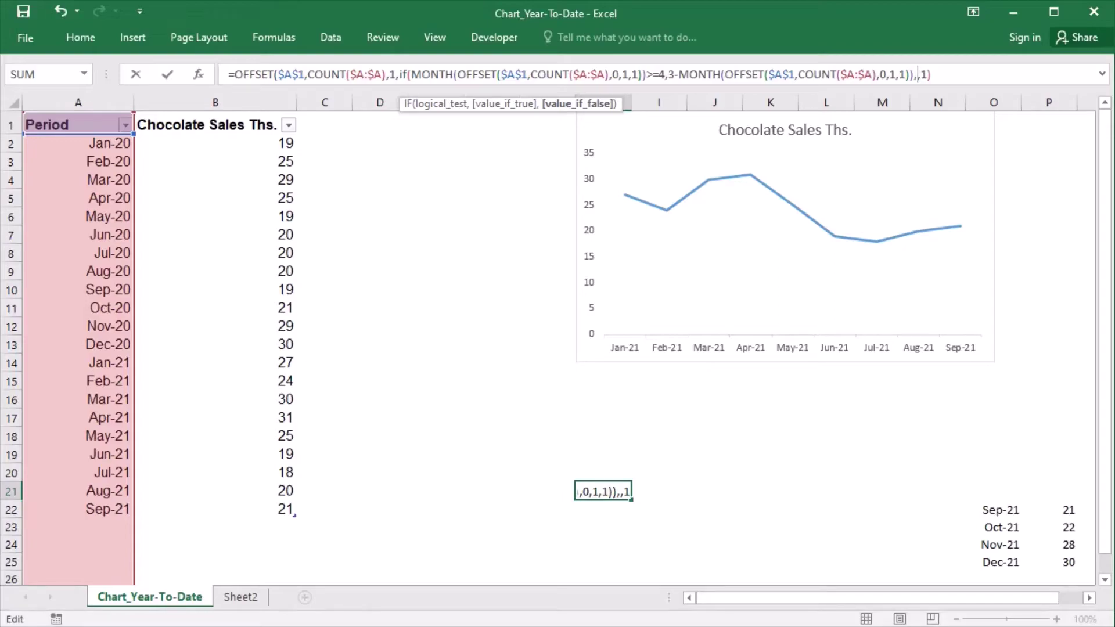
type("-9-")
key("BackSpace")
key("BackSpace")
key("BackSpace")
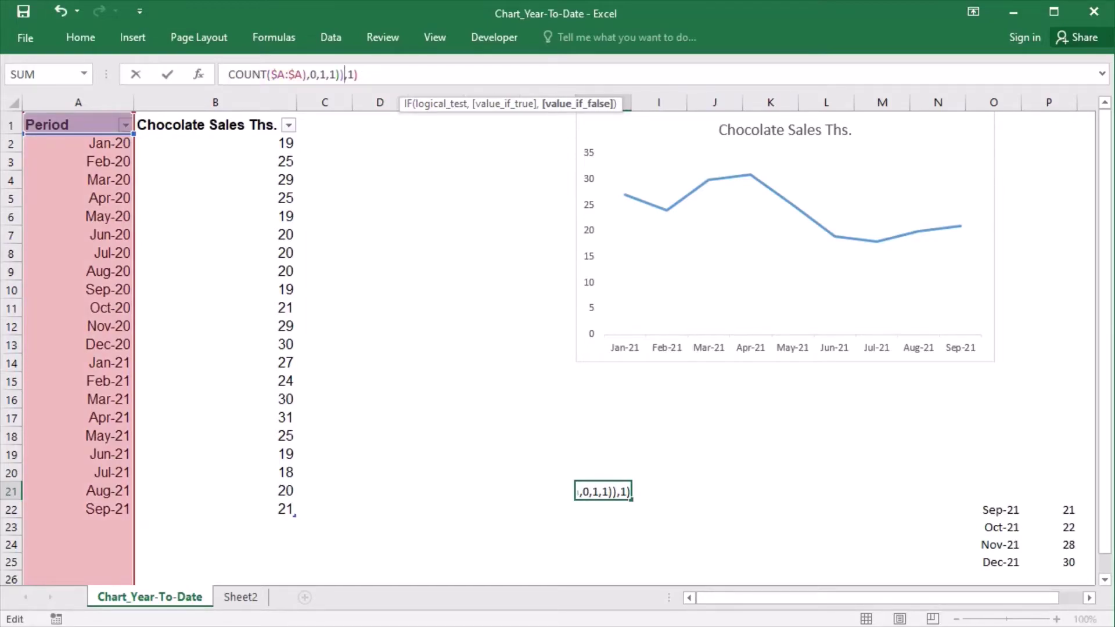
type(")")
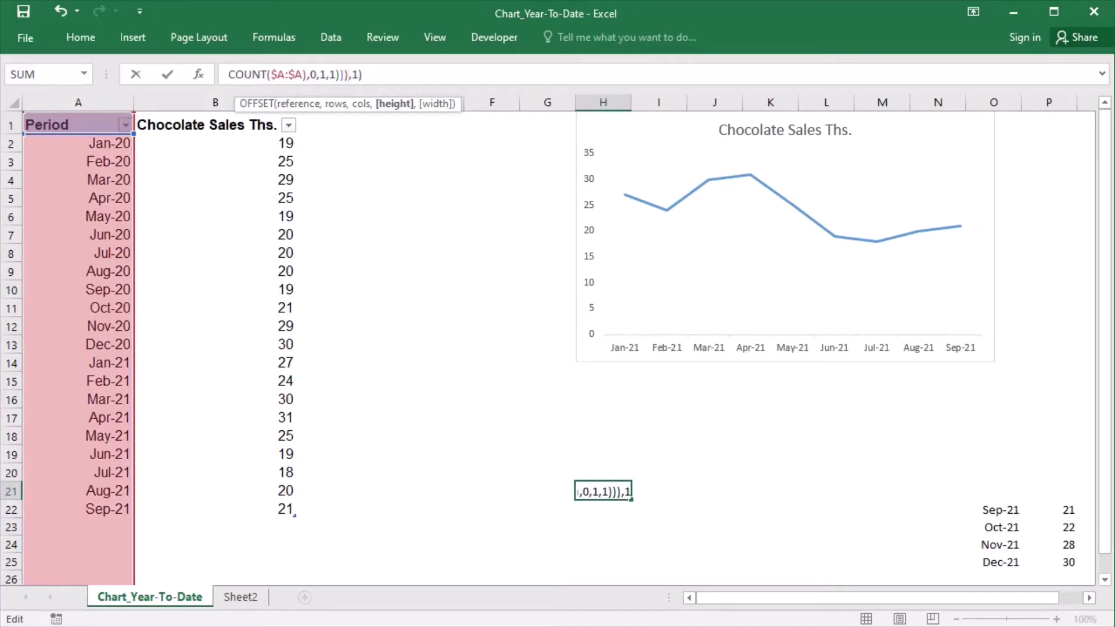
key("Return")
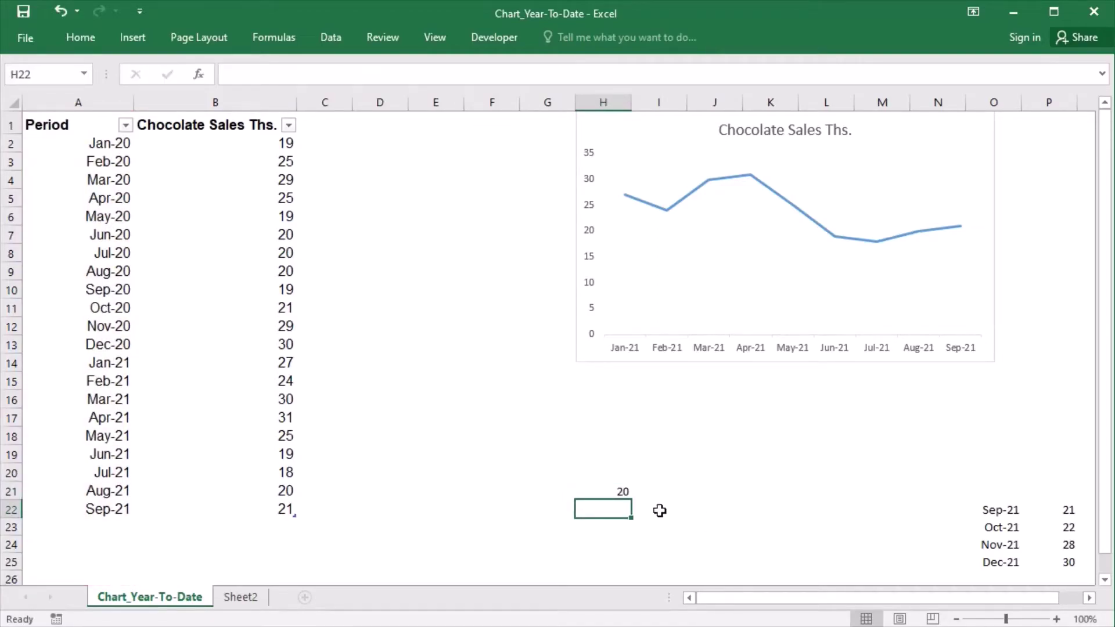
- Evaluate the whole OFFSET expression inside H21 to inspect the returned array, and leave the cell without keeping the evaluation
left_click(608, 495)
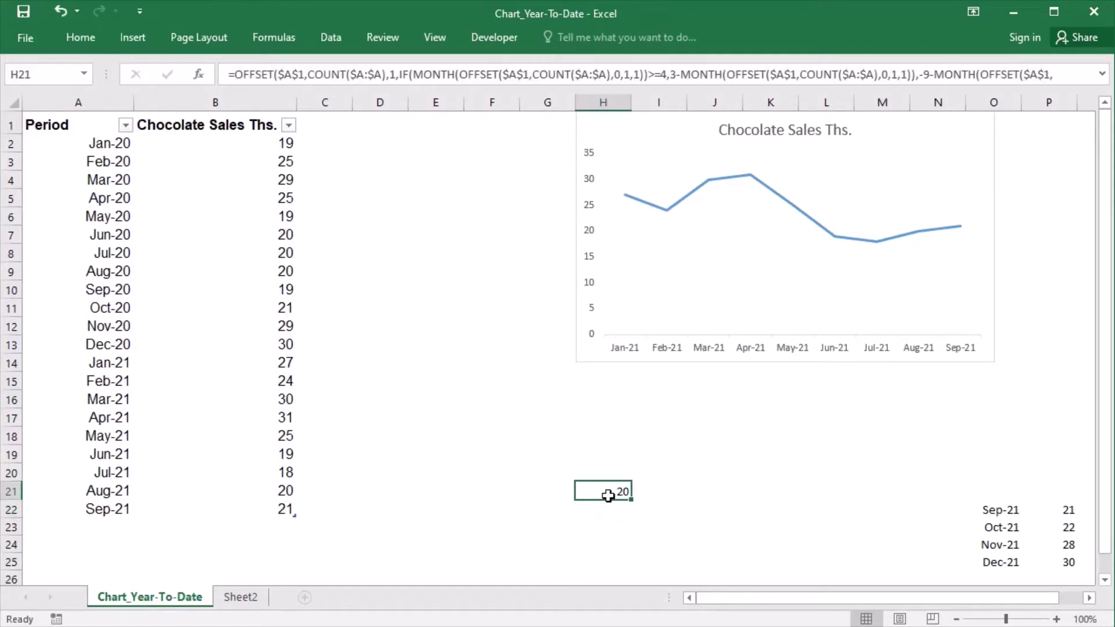
double_click(608, 496)
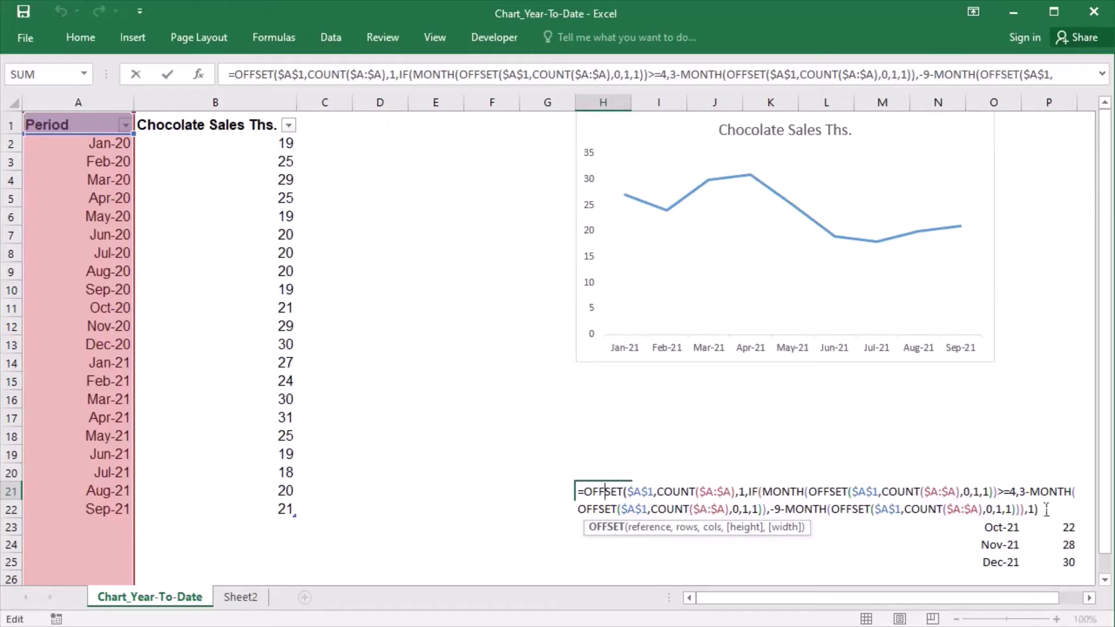
left_click_drag(1040, 509, 585, 499)
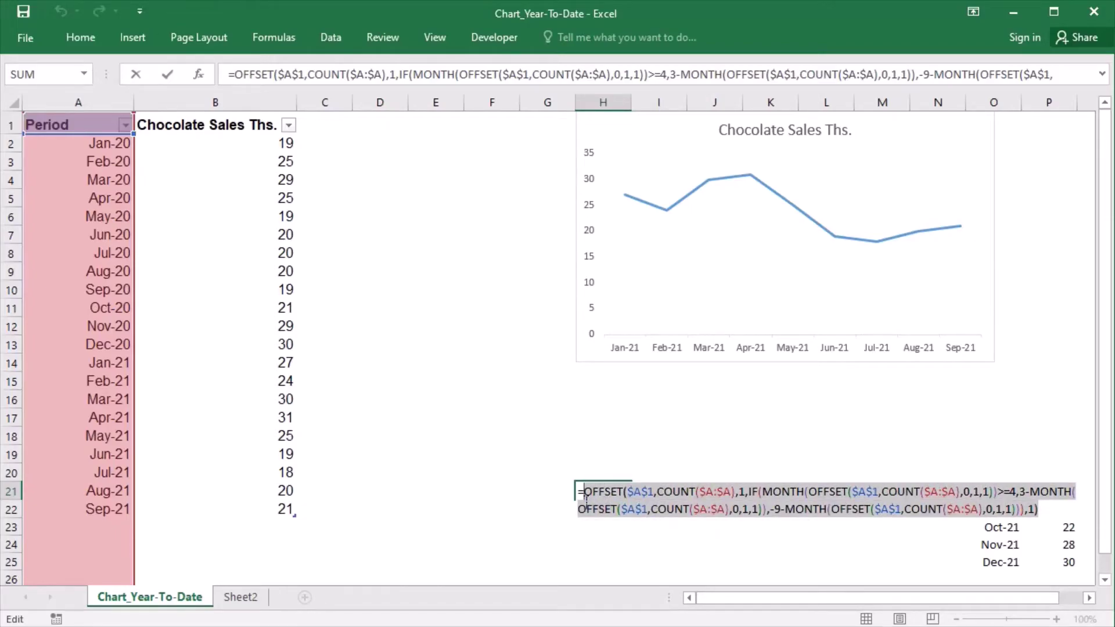
key("F9")
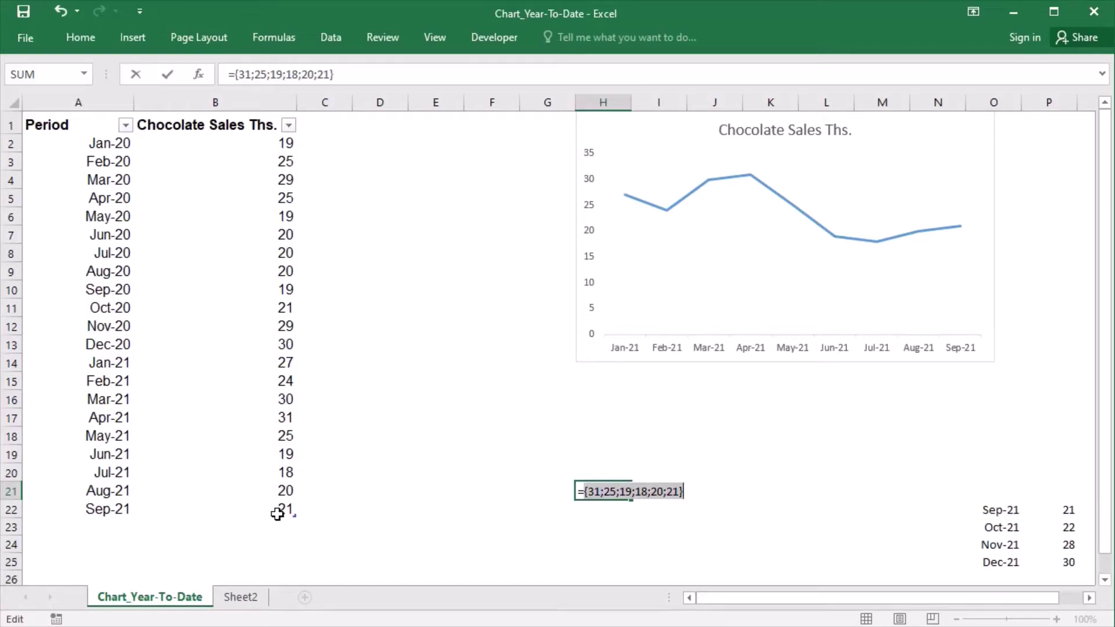
key("Escape")
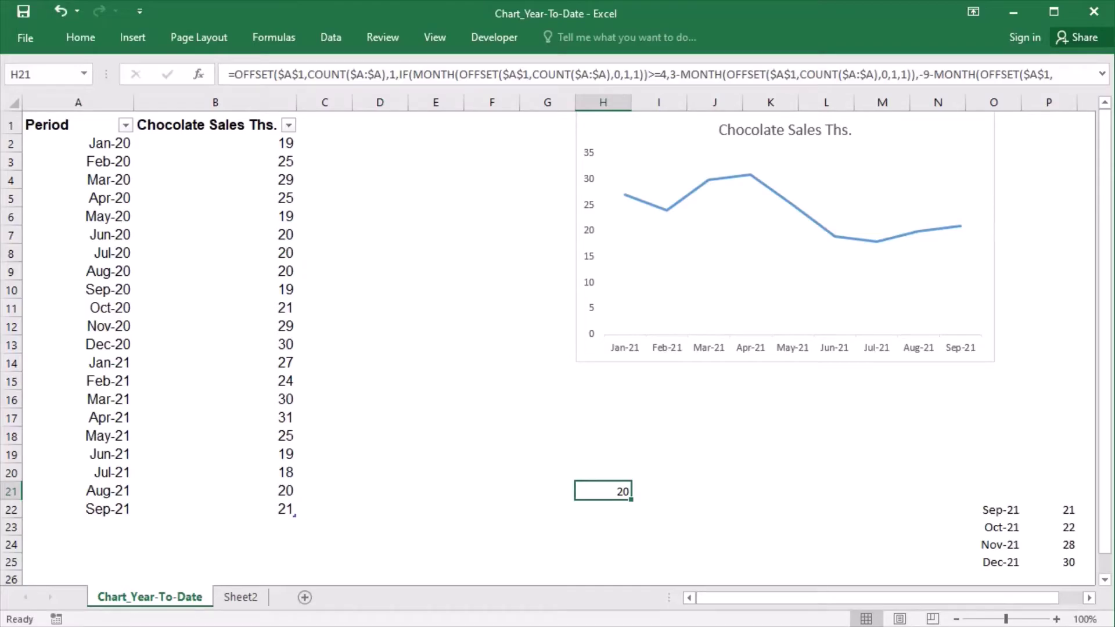
- Copy the full text of H21's IF-based OFFSET formula, including the equals sign, and exit the cell
double_click(622, 493)
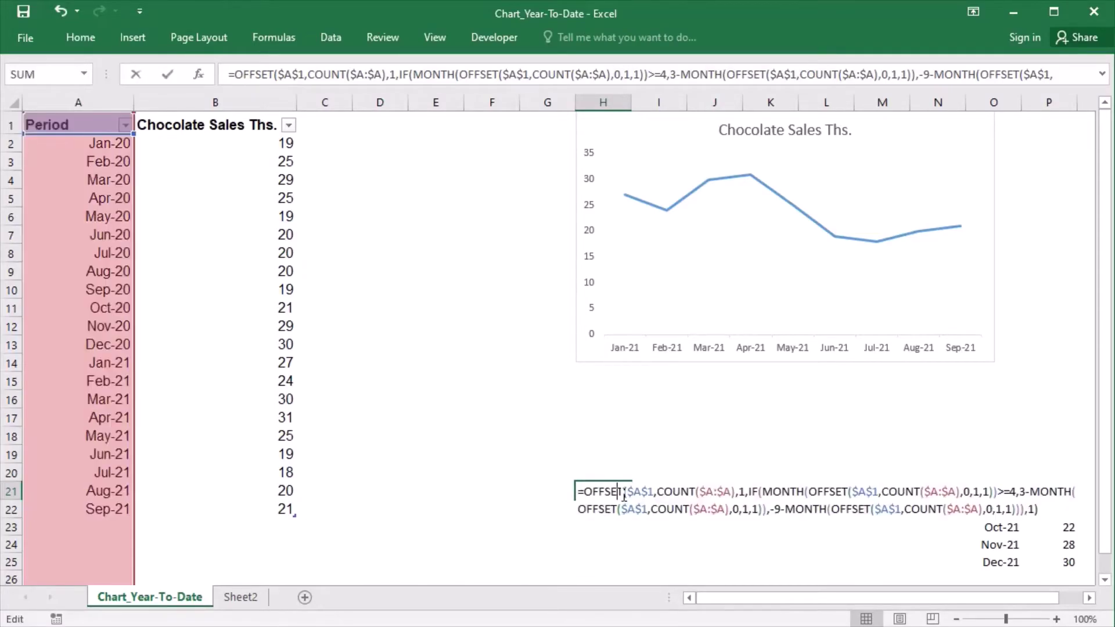
left_click_drag(578, 493, 714, 493)
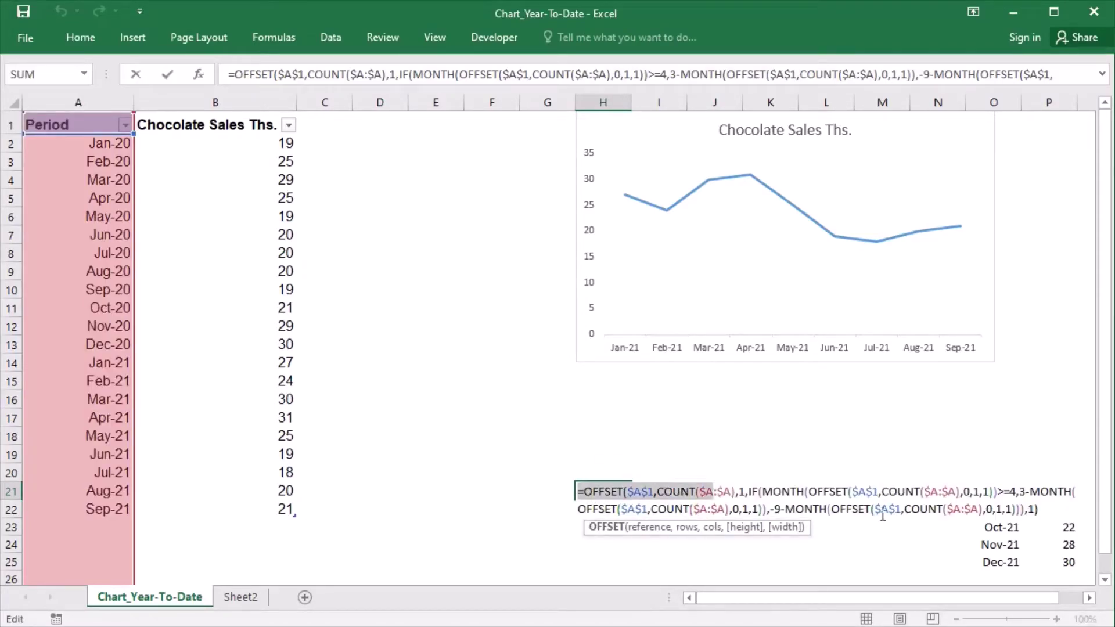
left_click_drag(882, 515, 1051, 523)
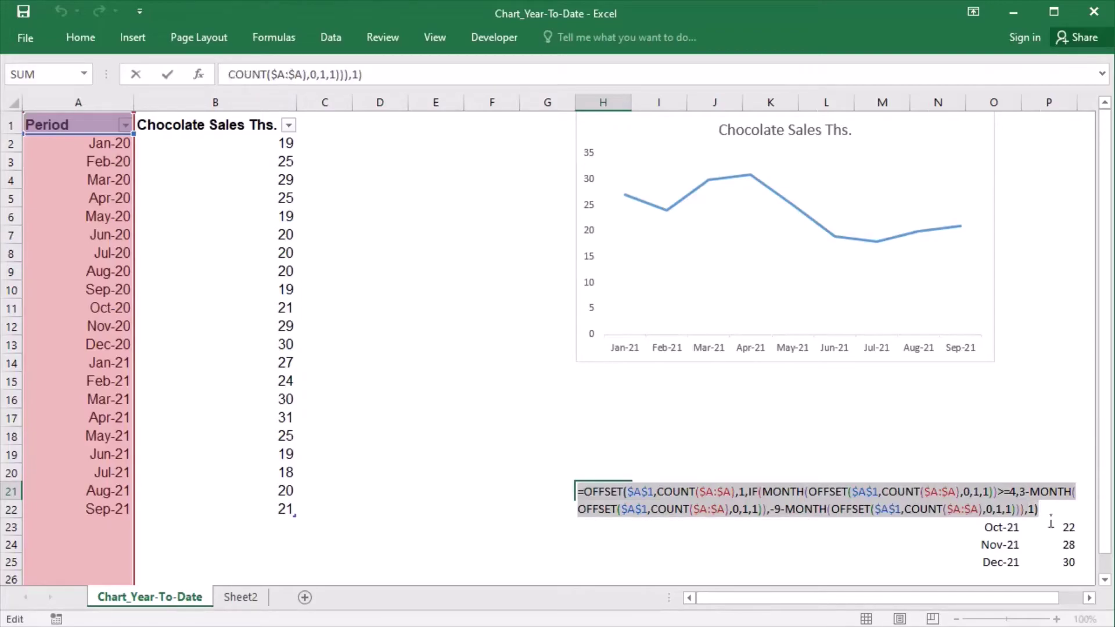
key("ctrl+Return")
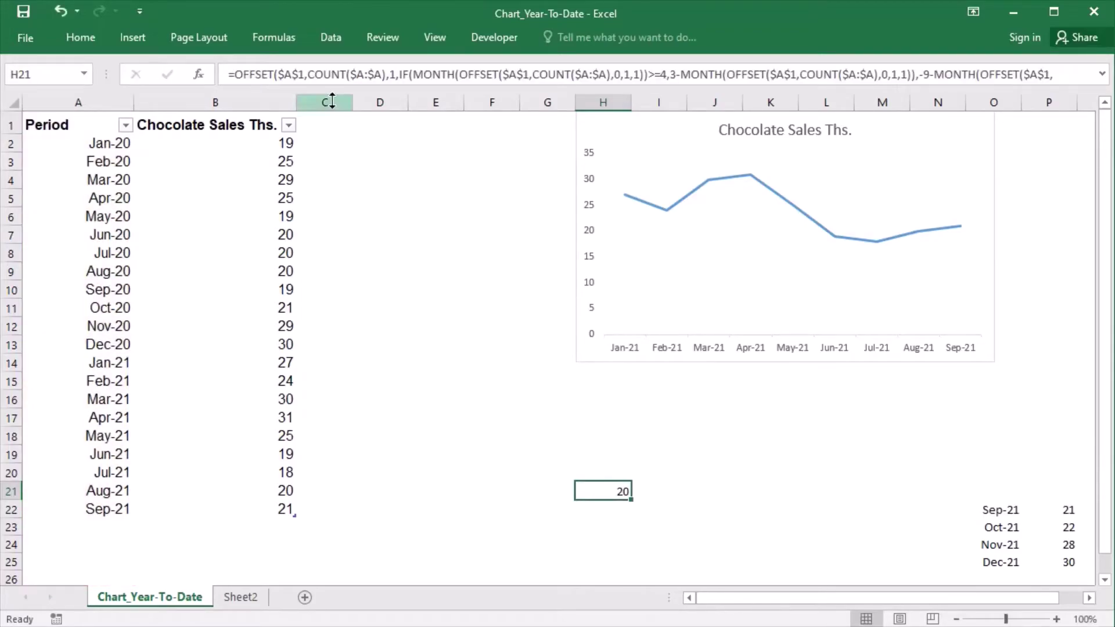
- Replace the reference of the defined name ytdvalues with the copied IF-based OFFSET formula and save the change
left_click(284, 38)
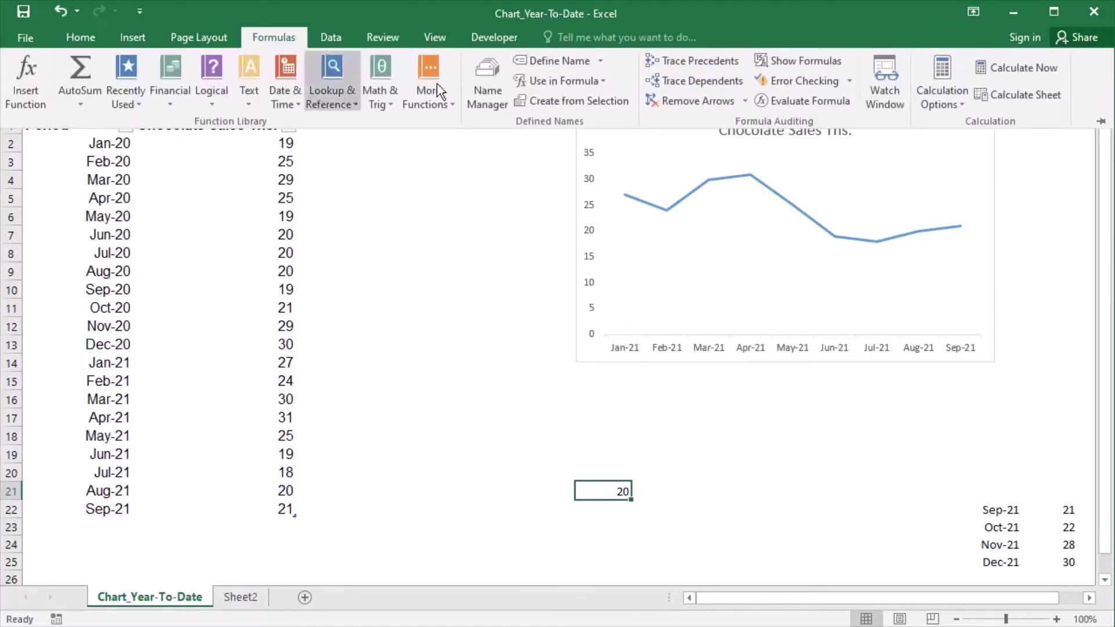
left_click(499, 92)
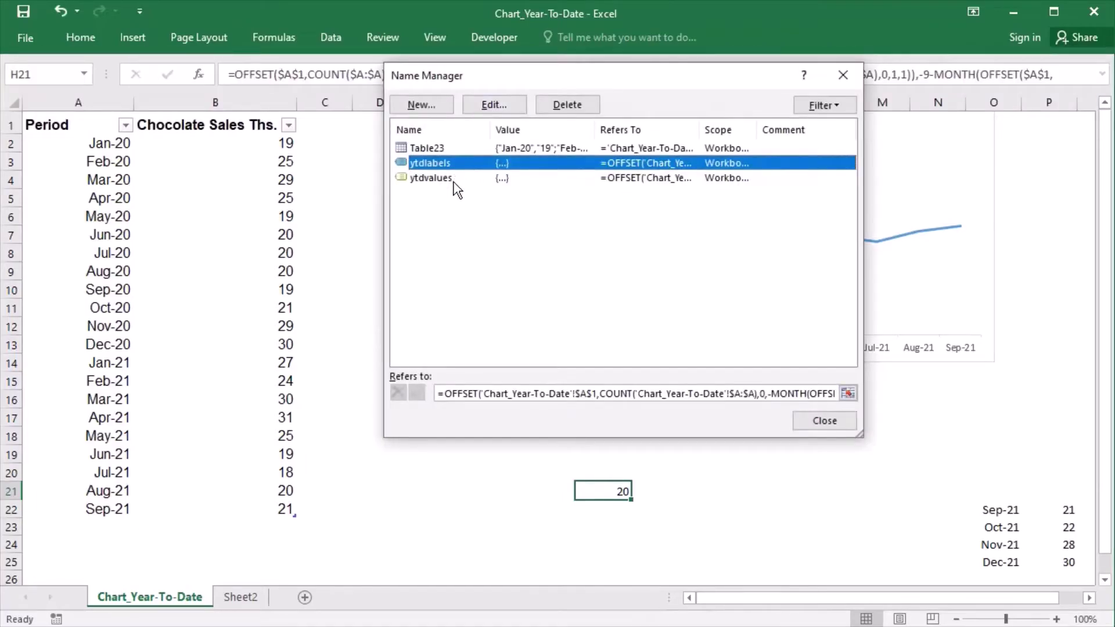
left_click(456, 177)
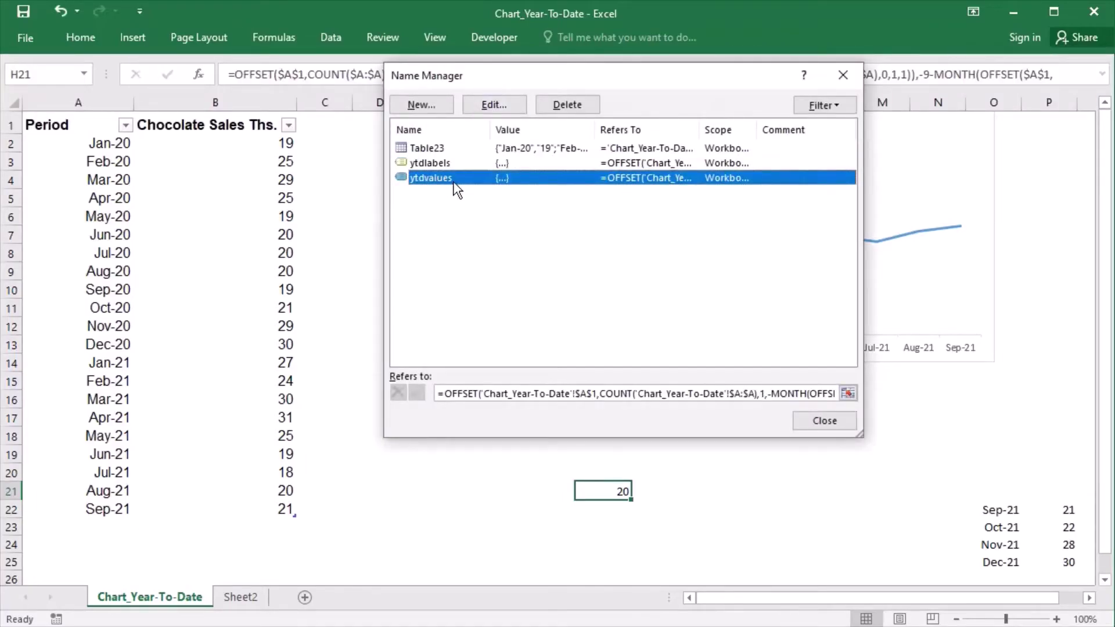
left_click(837, 394)
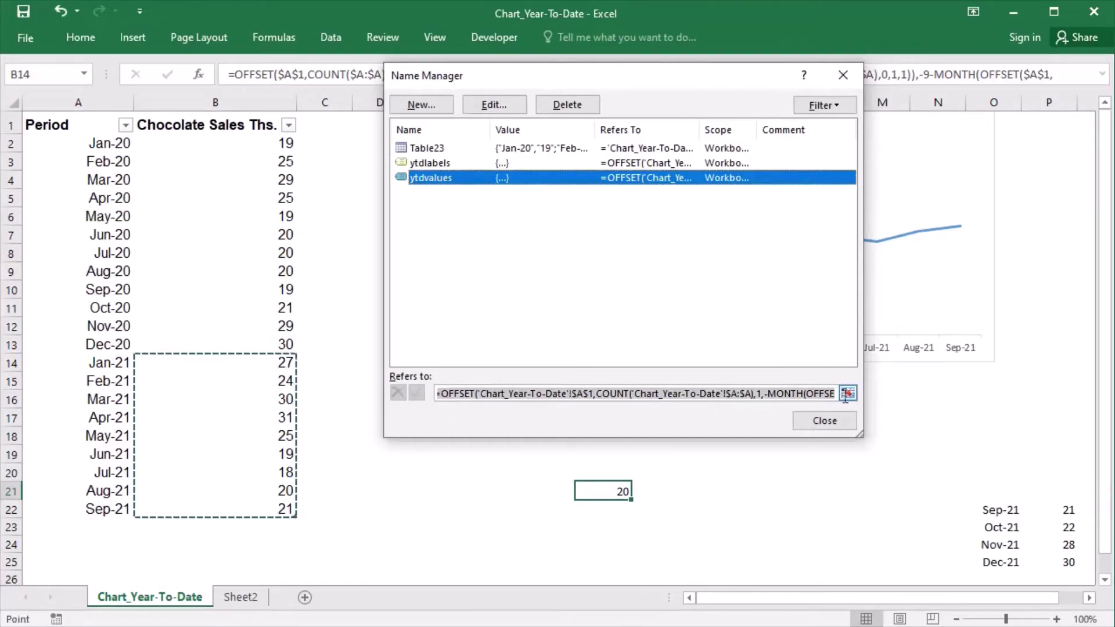
key("ctrl+a")
key("BackSpace")
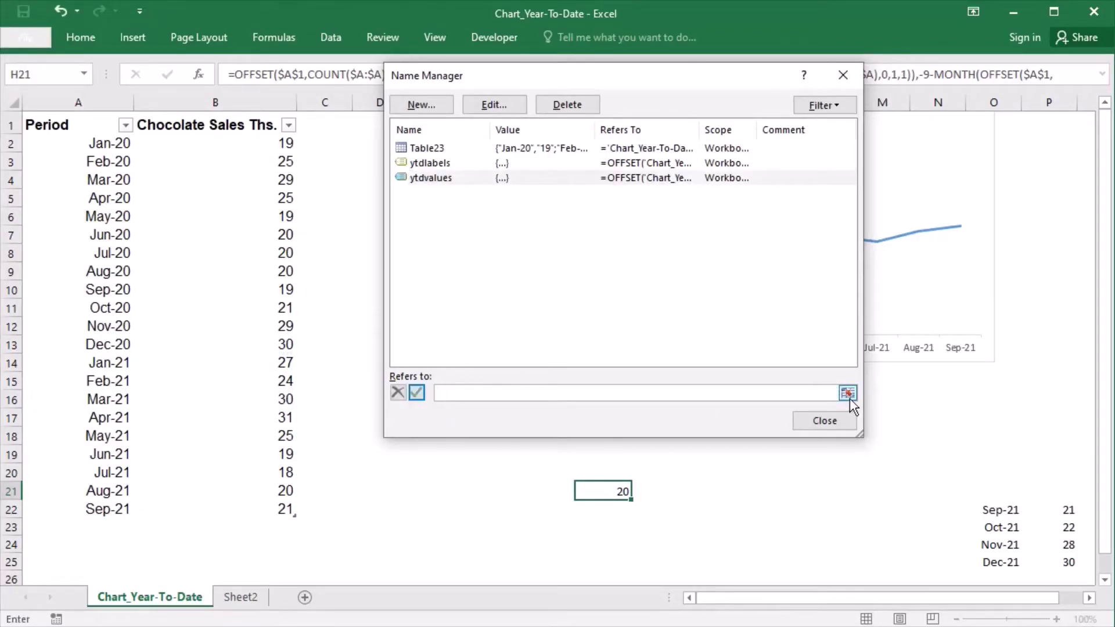
key("ctrl+v")
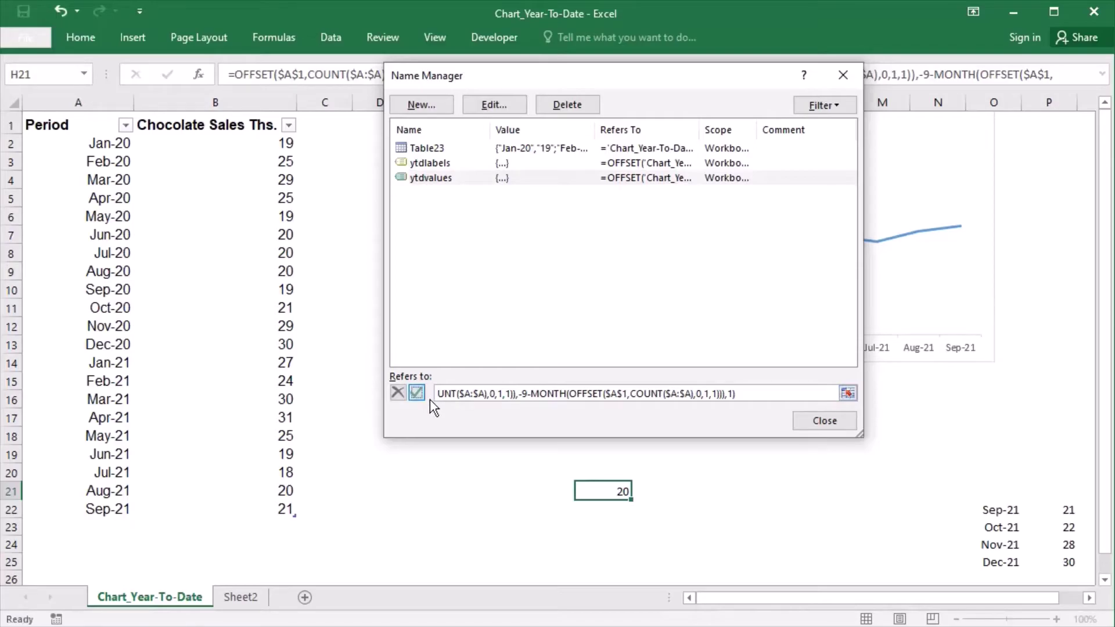
key("Return")
- Redefine the name ytdlabels as =OFFSET(ytdvalues,0,-1), save it, and close the name management dialog
left_click(434, 163)
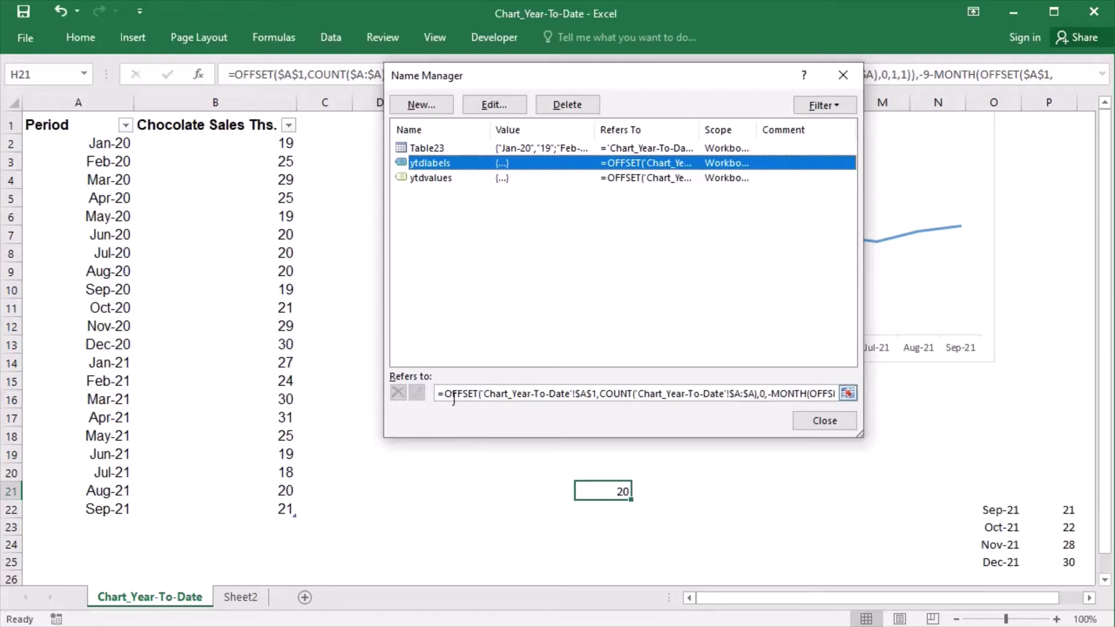
left_click_drag(443, 395, 641, 401)
key("shift+End")
key("Delete")
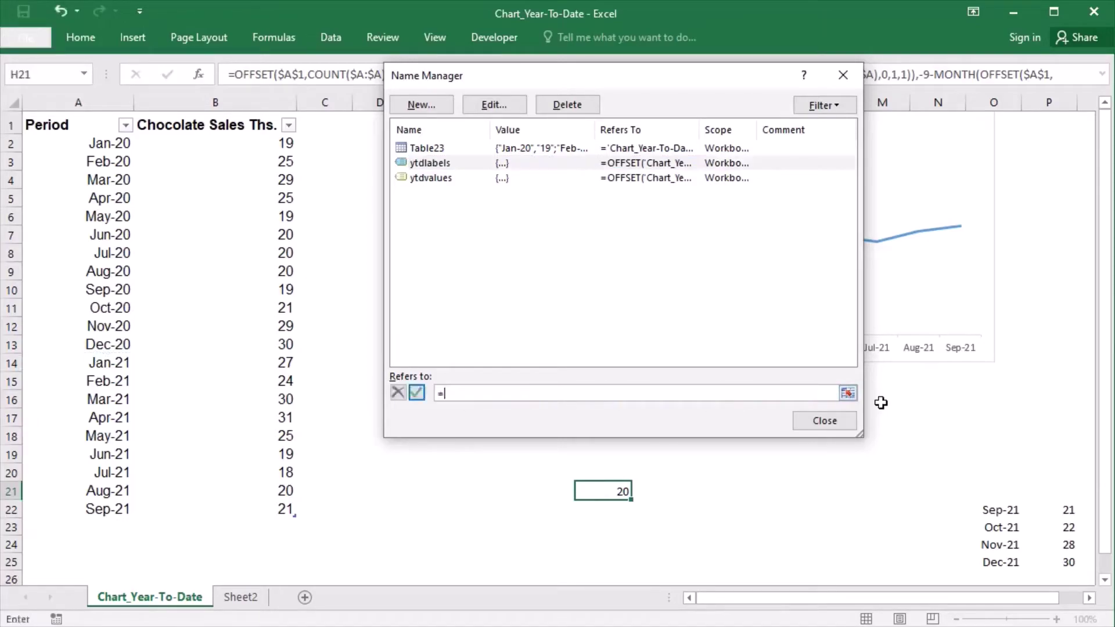
type("offset(ytdvalues,0,-1)")
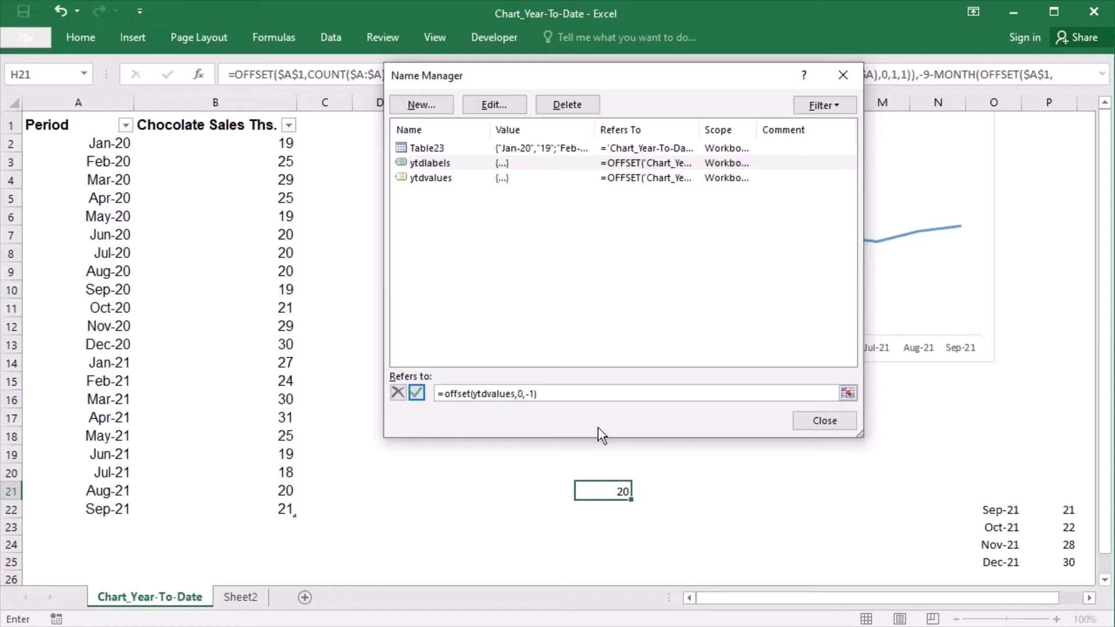
left_click(416, 393)
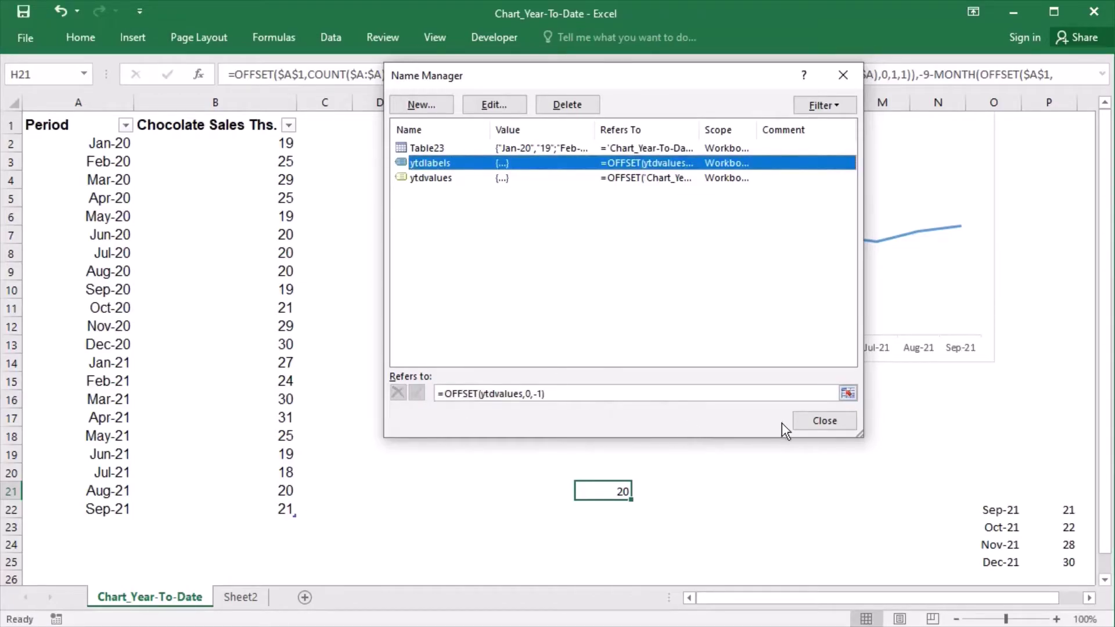
left_click(817, 428)
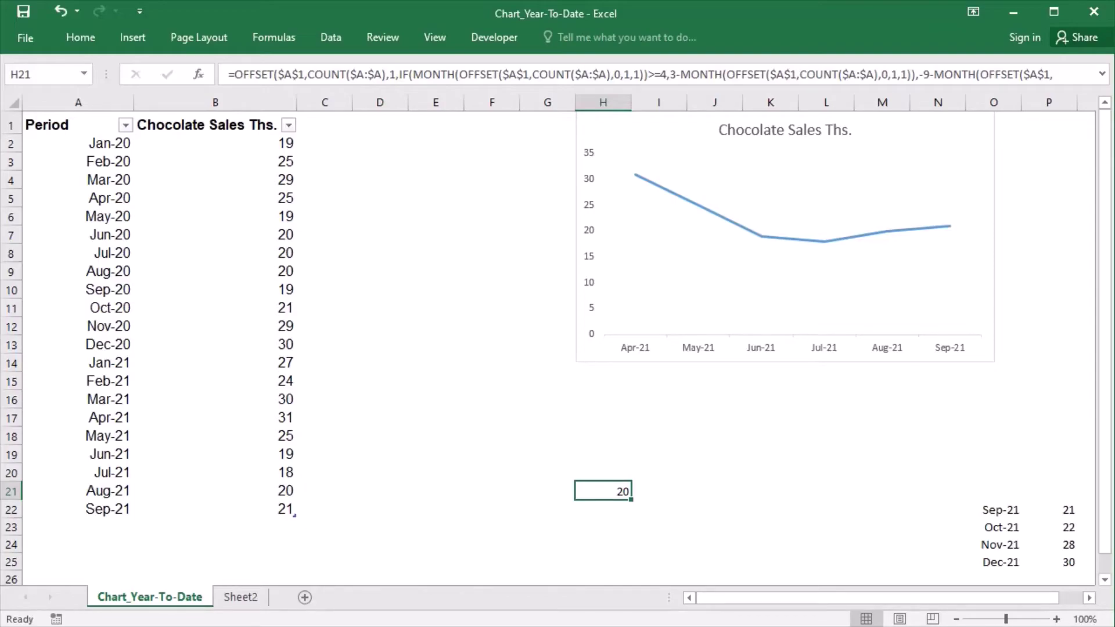
- Enter the label End Date in cell E17 and move on to F17
key("Left")
key("Left")
key("Left")
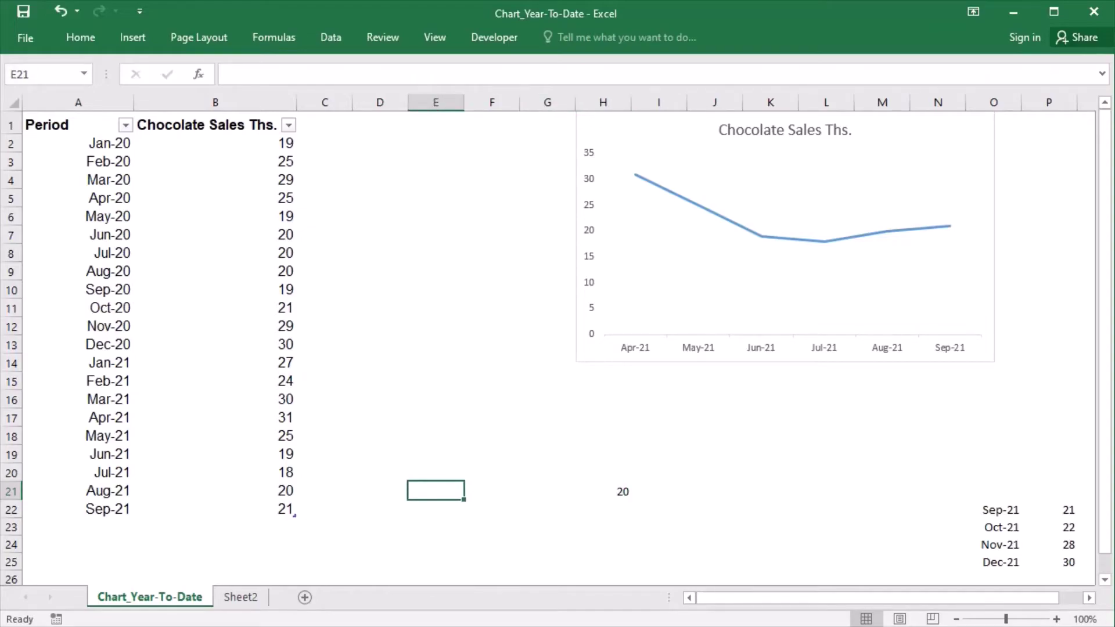
key("Up")
key("Up")
key("Up")
key("Up")
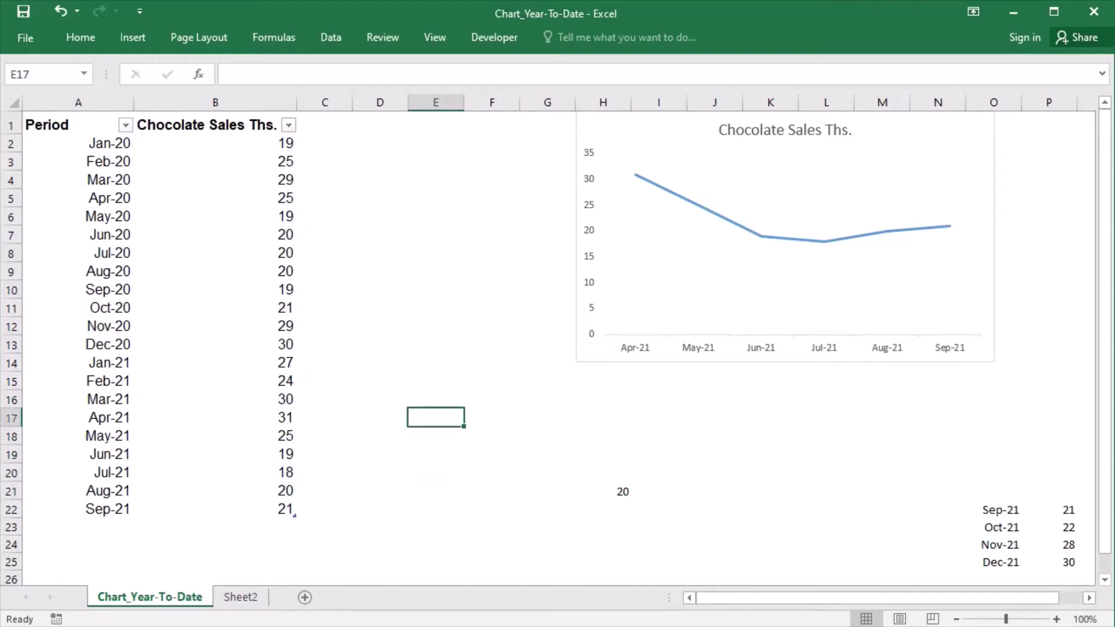
type("End D")
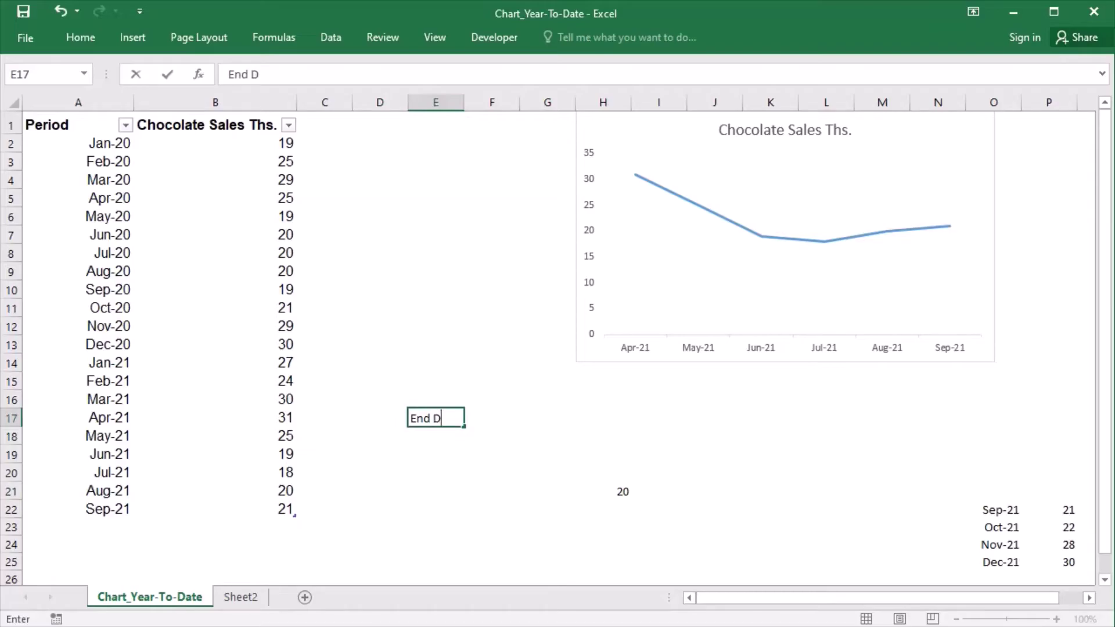
type("ate")
key("Tab")
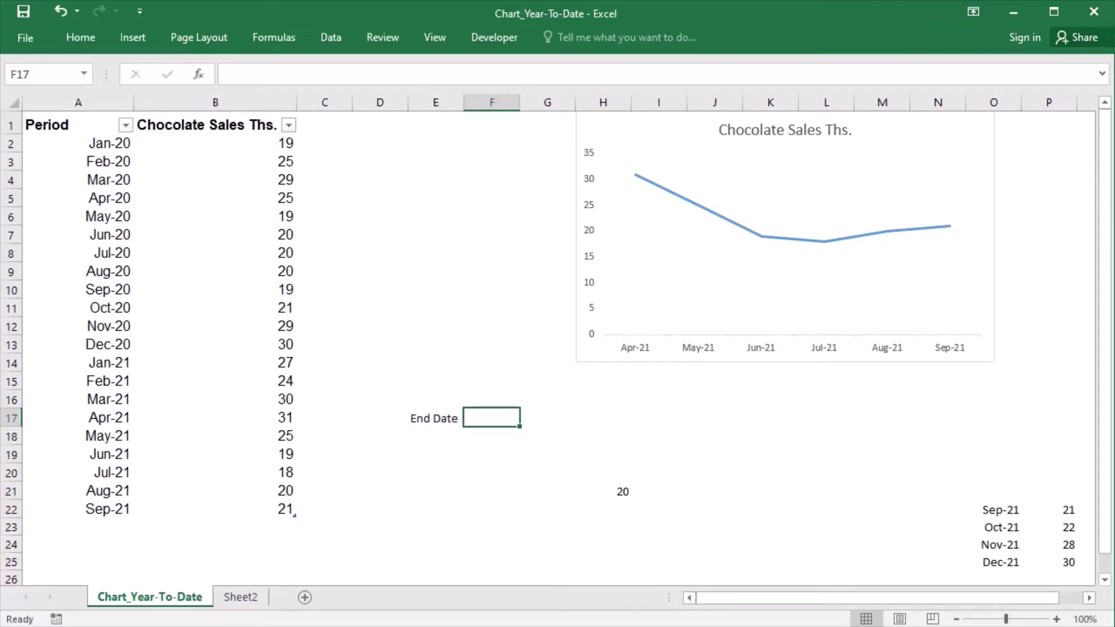
- Add a List data validation to F17 with the Period range =$A$2:$A$22 as its source
left_click(331, 38)
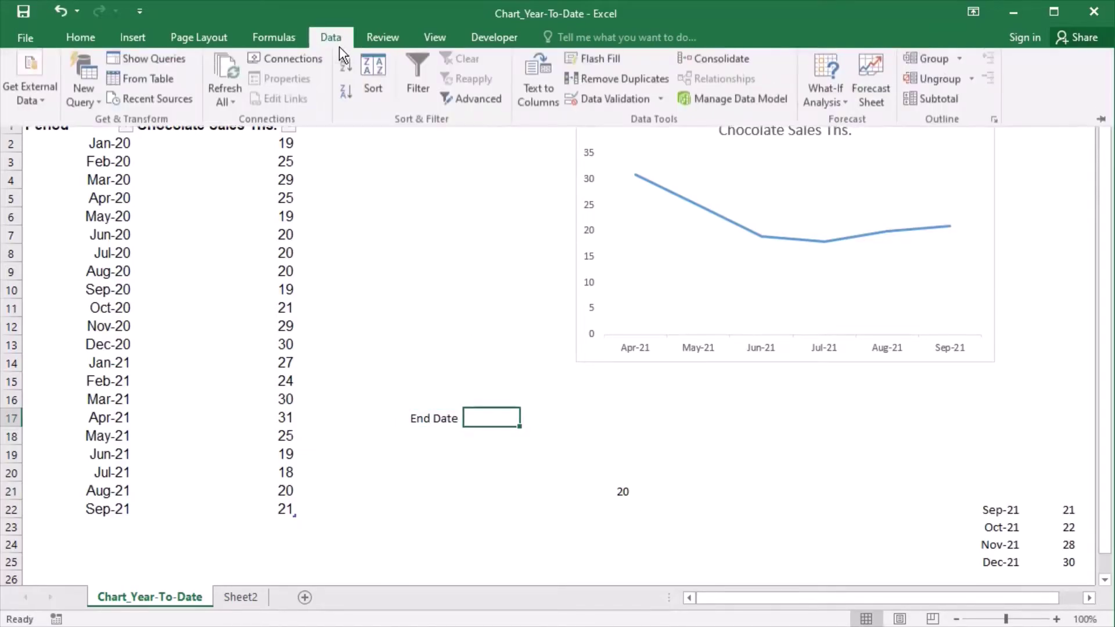
left_click(665, 108)
left_click(657, 127)
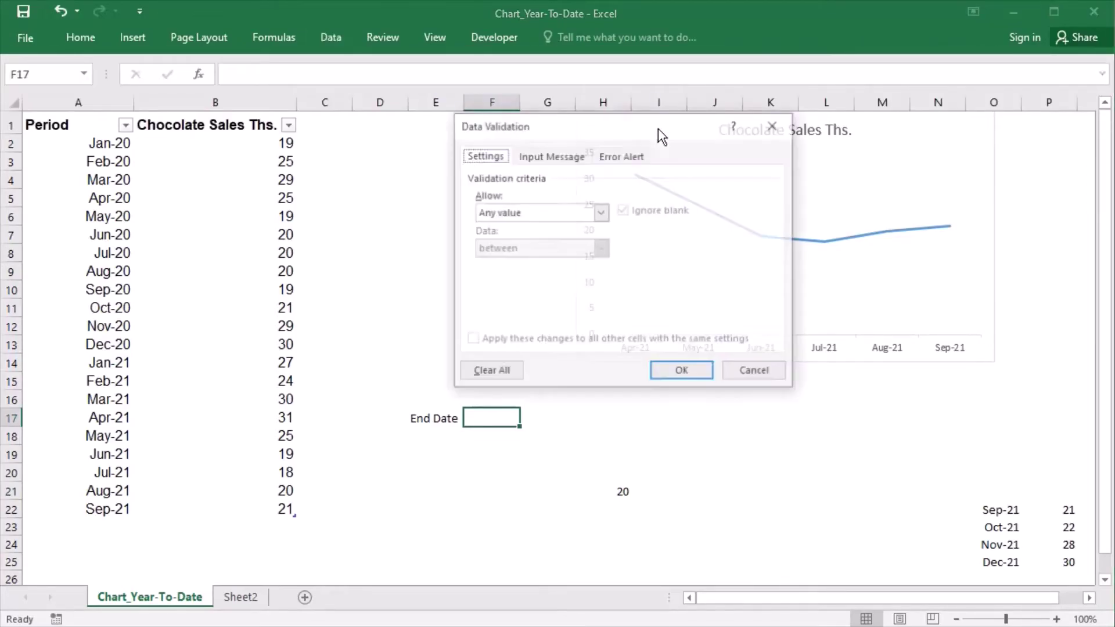
left_click(601, 213)
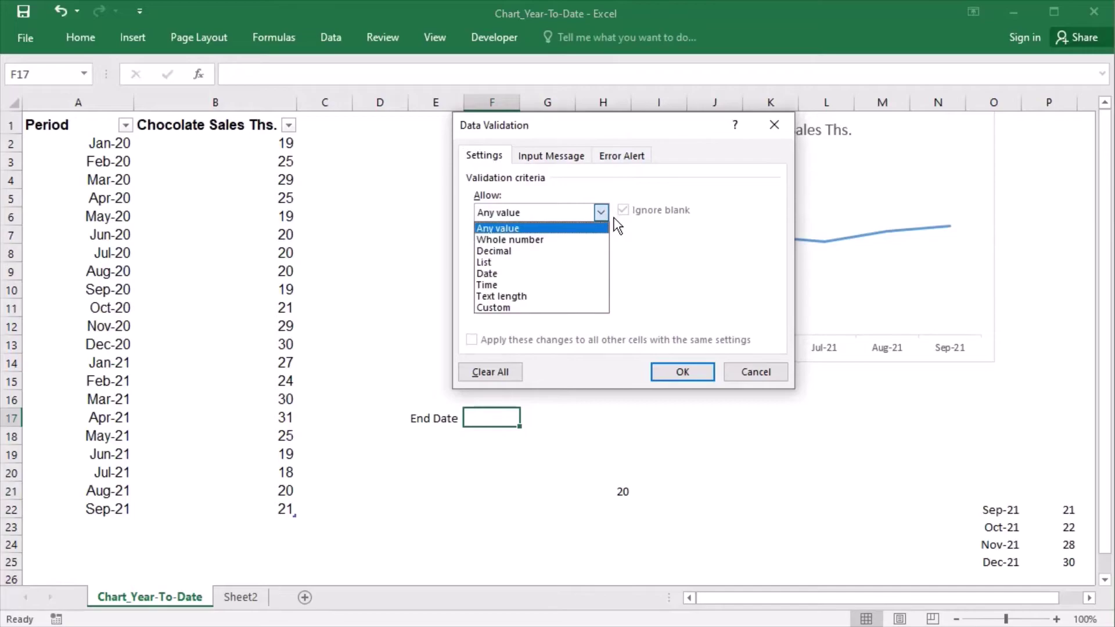
left_click(521, 263)
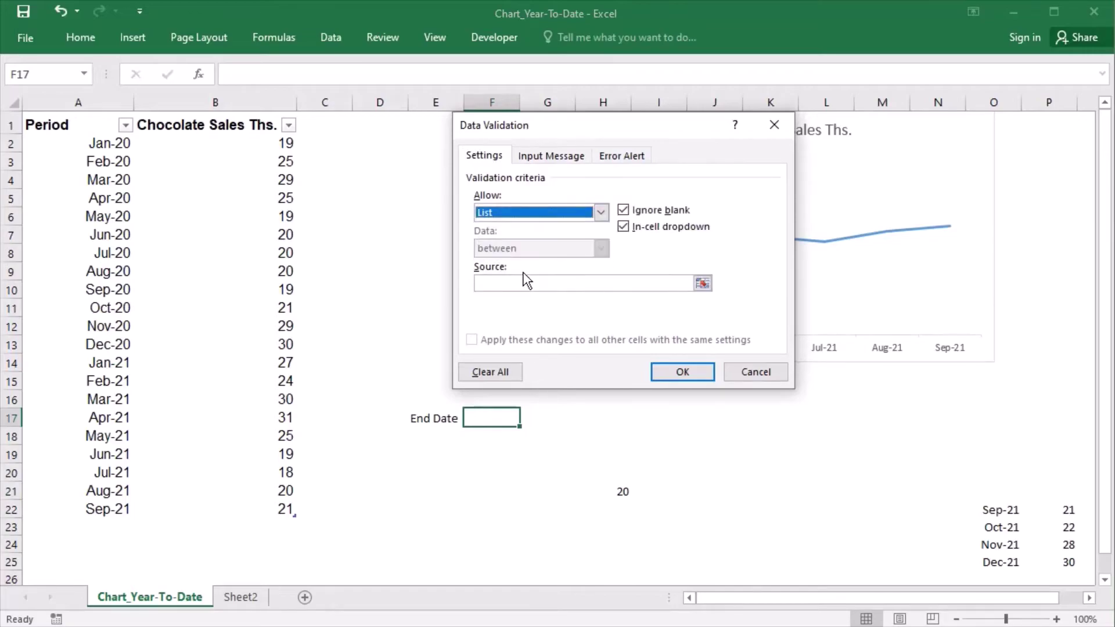
left_click(702, 283)
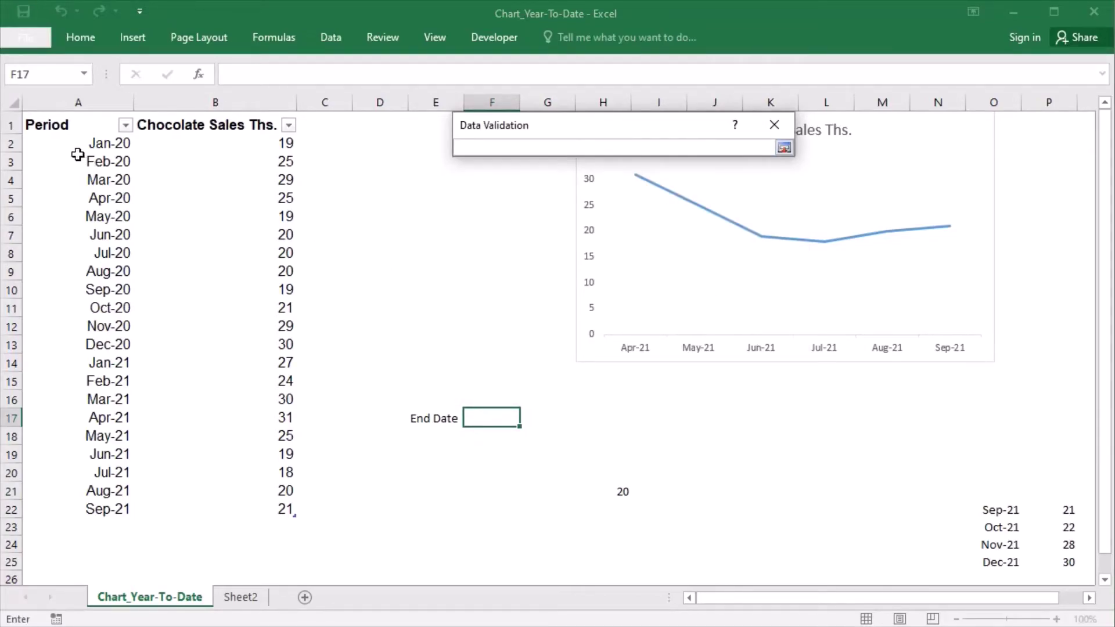
left_click_drag(78, 155, 75, 509)
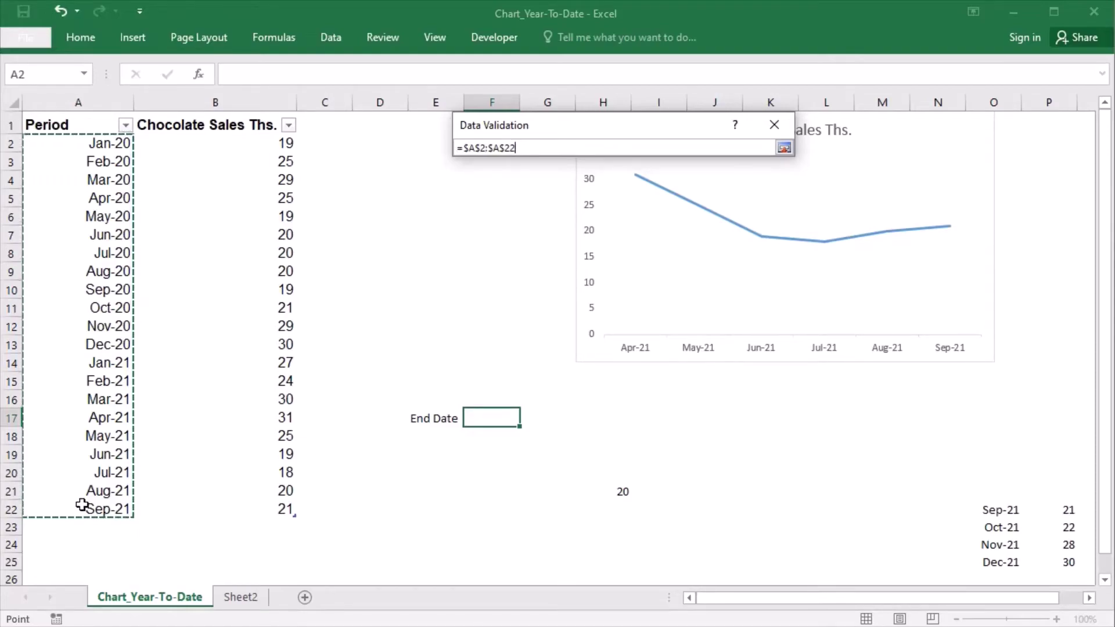
left_click(784, 148)
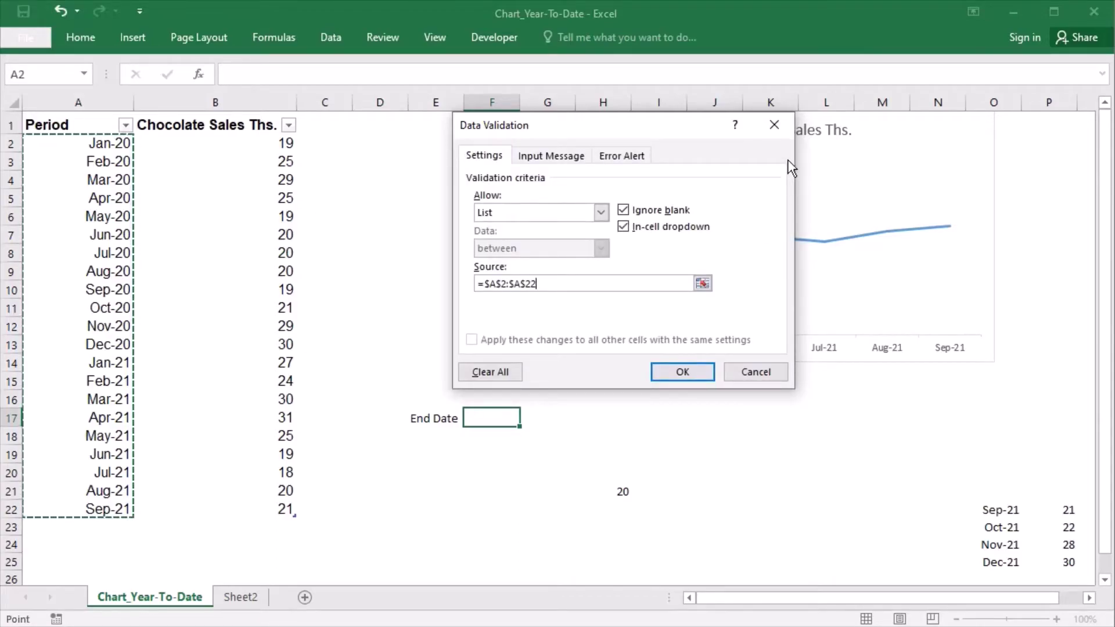
left_click(696, 379)
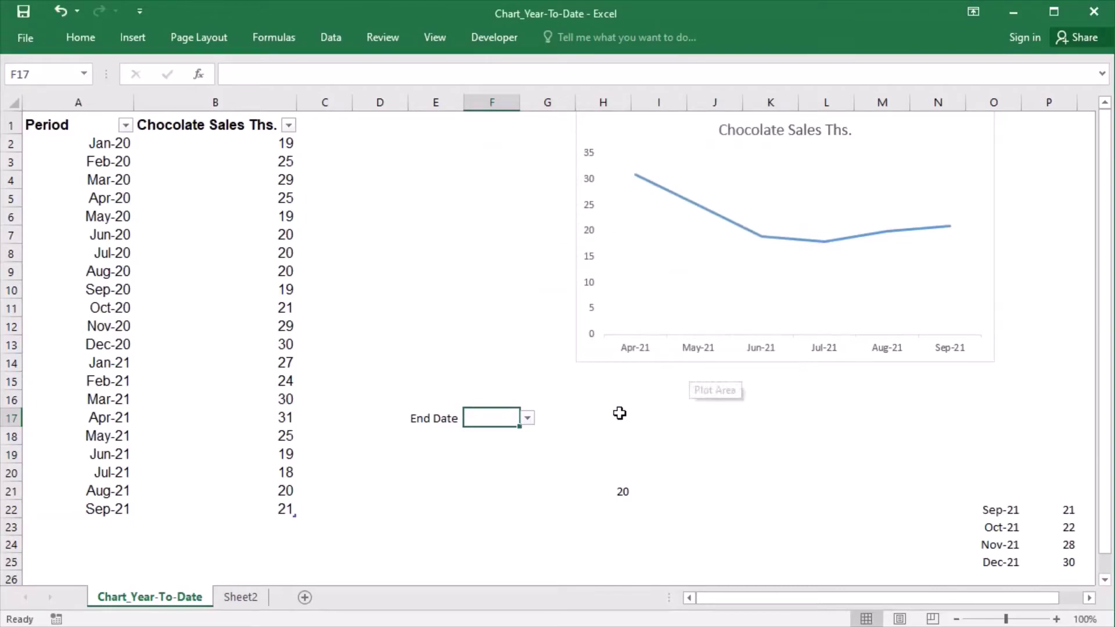
- Pick the last period, Sep-21, from the validation list in F17 as the end date
left_click(528, 419)
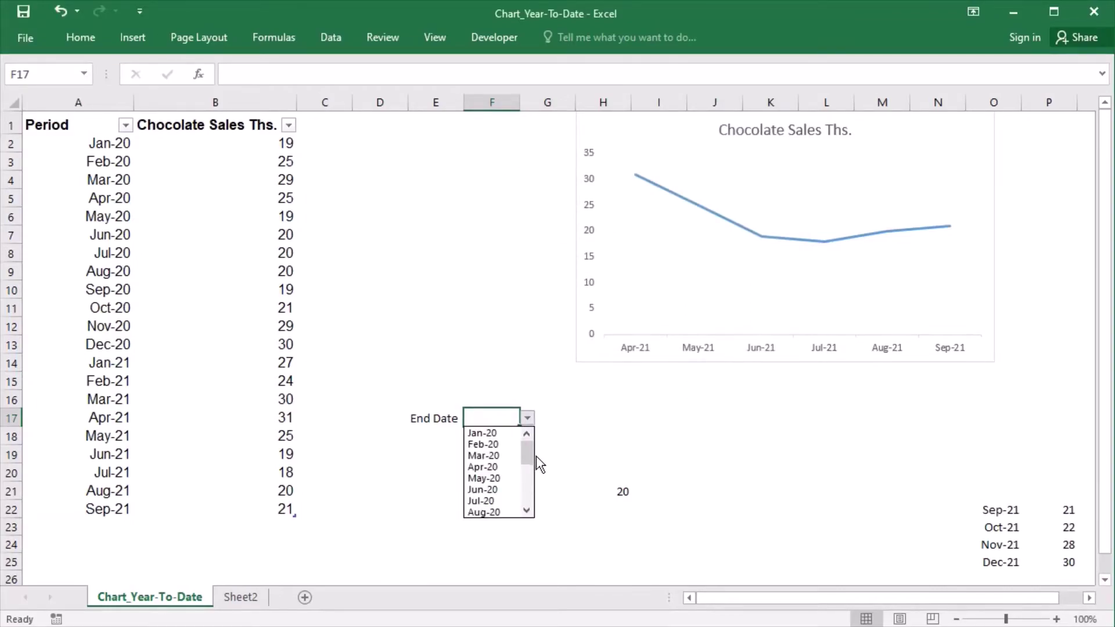
scroll(525, 473, "down", 5)
left_click(521, 514)
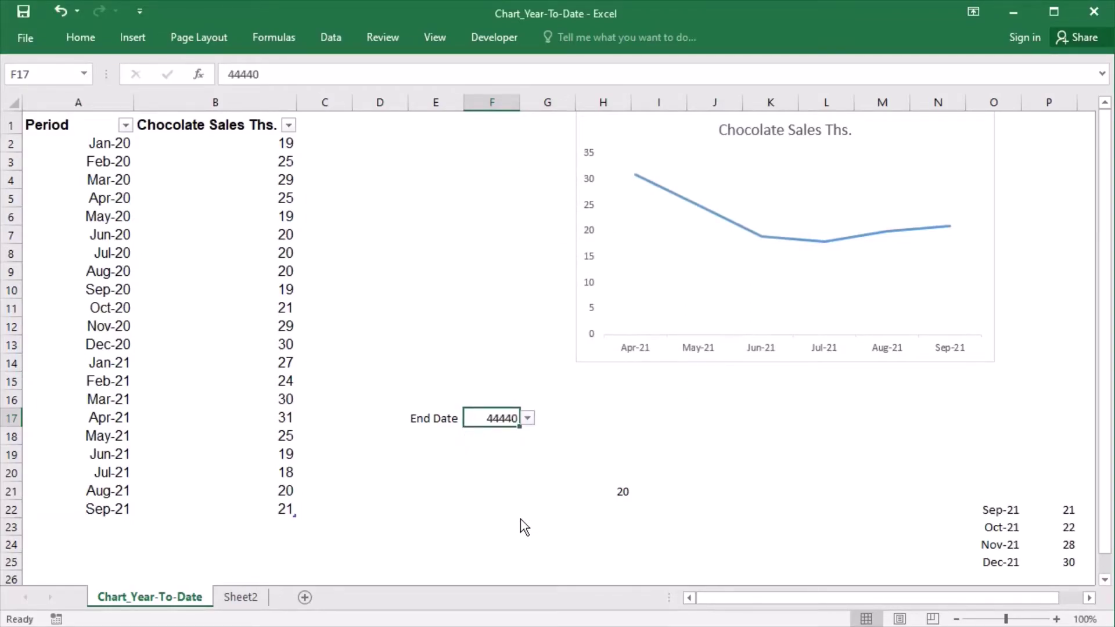
- Copy the date format of A22 onto the end date in F17 with Format Painter
left_click(100, 511)
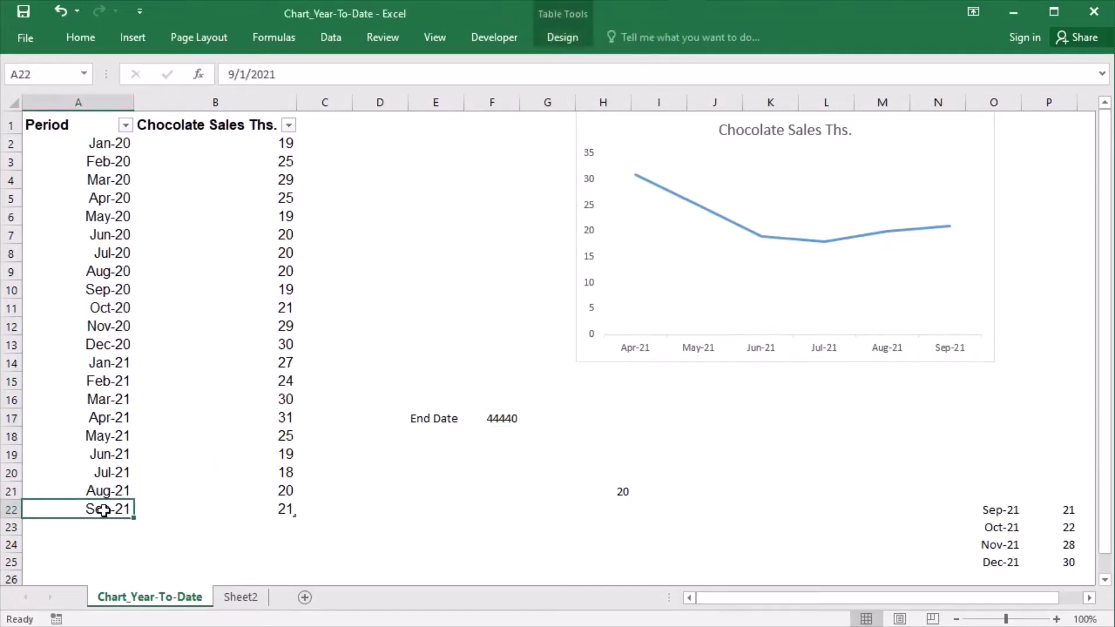
left_click(88, 44)
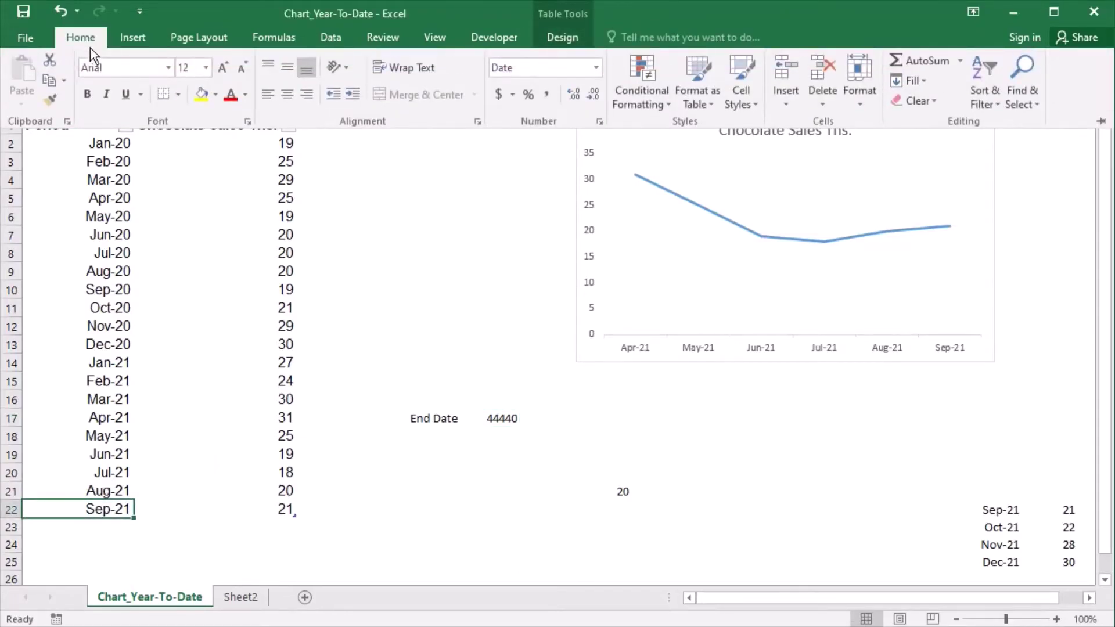
left_click(51, 101)
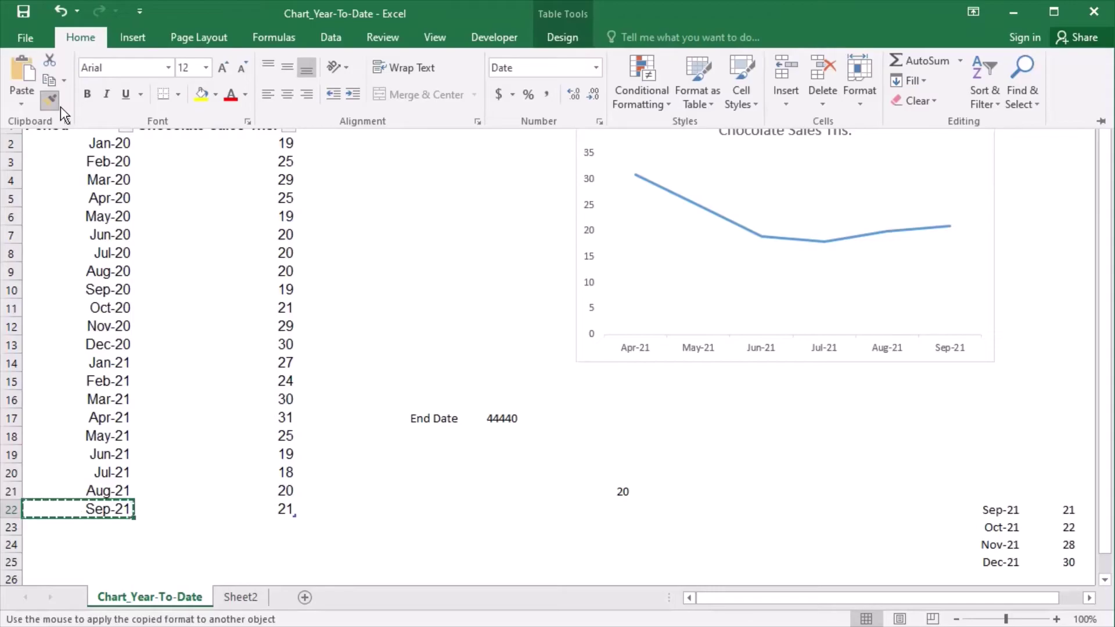
left_click(500, 427)
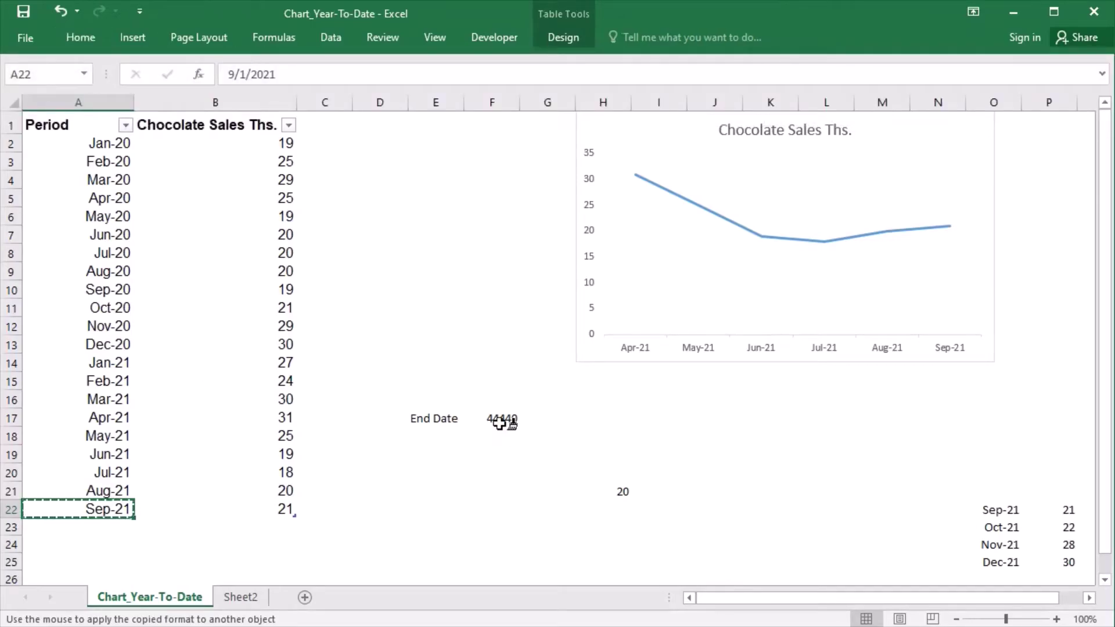
left_click(501, 422)
left_click(501, 423)
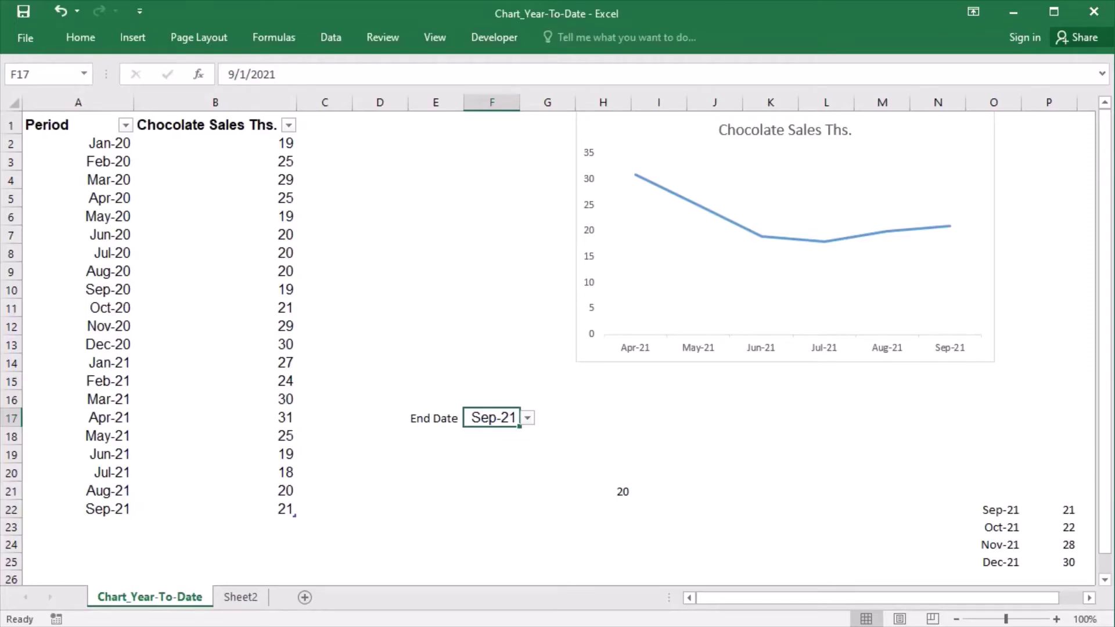
- Clear the formula in H21 and start a new OFFSET formula there with $A$1 as the reference
left_click(602, 494)
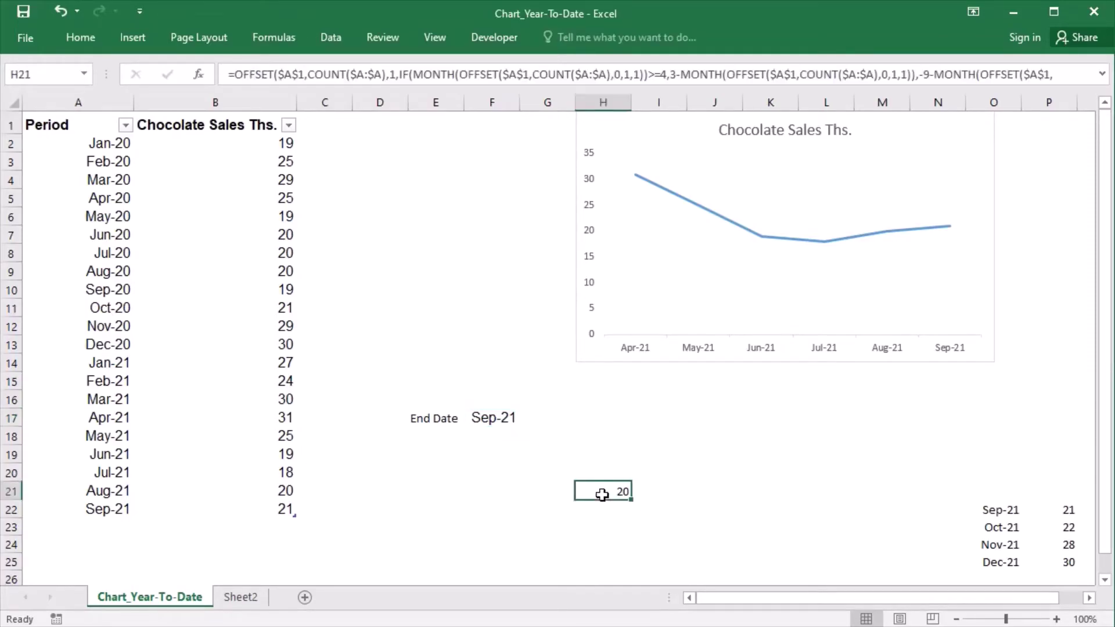
double_click(603, 494)
key("Escape")
key("BackSpace")
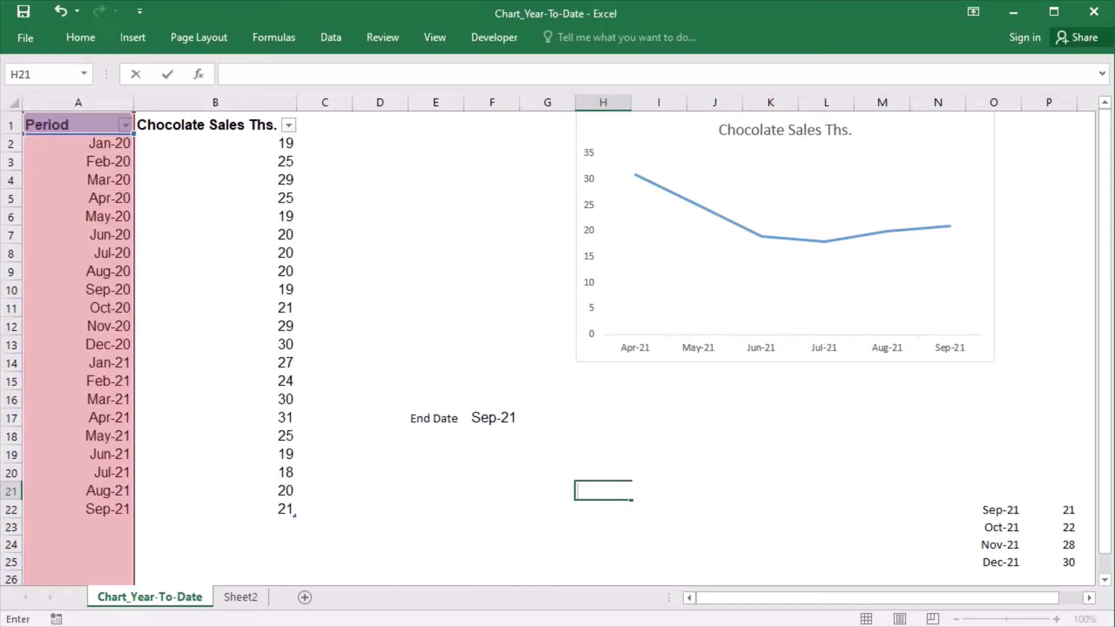
type("=o")
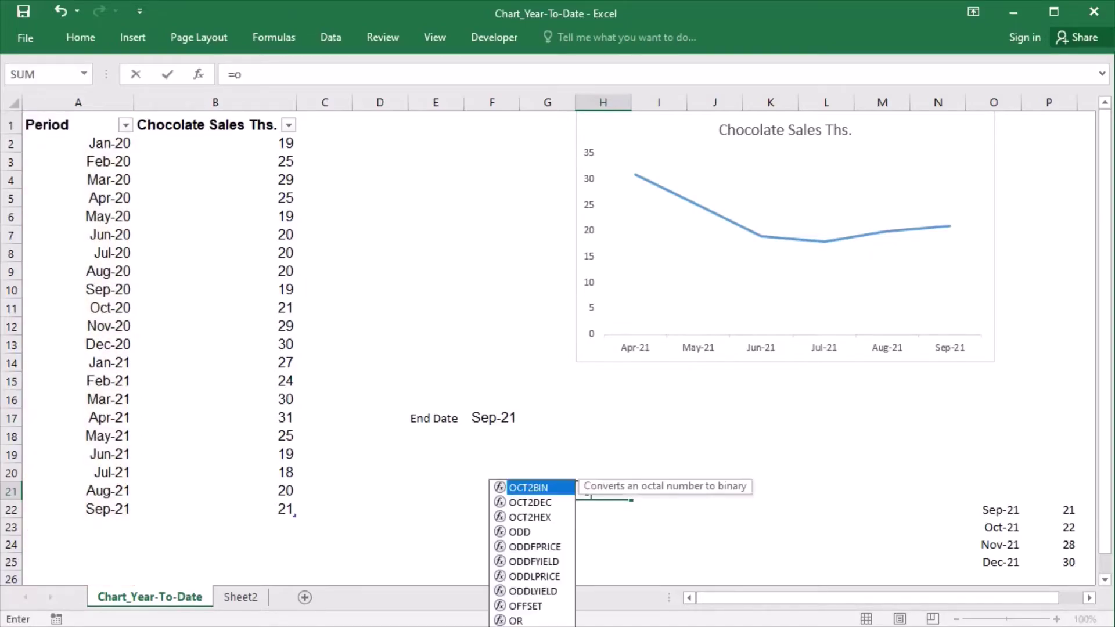
type("ffset(")
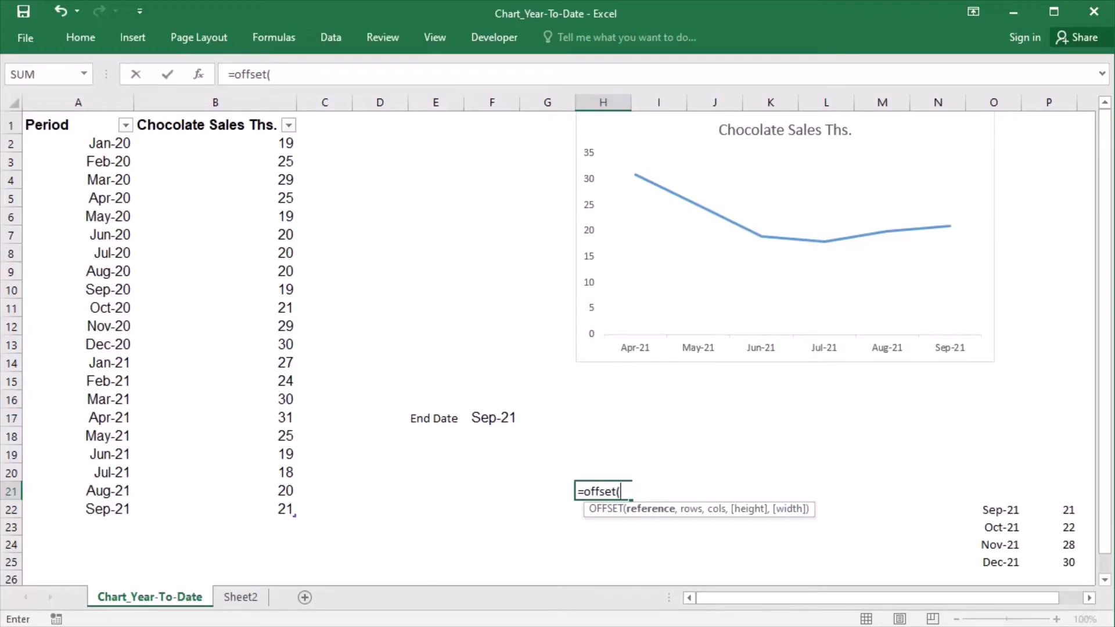
type("$a$1")
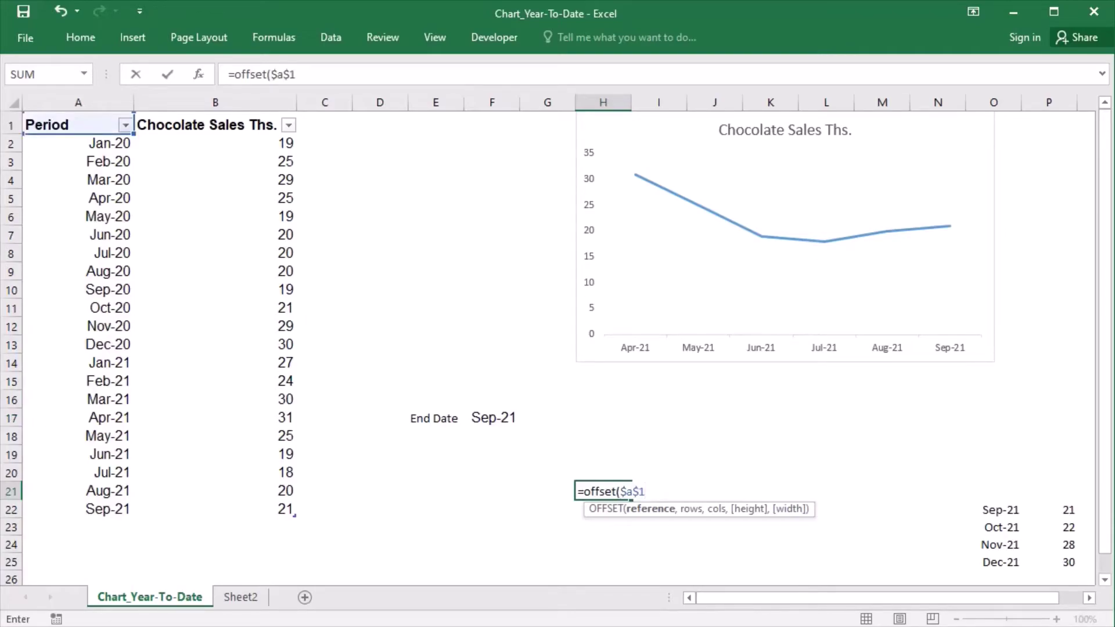
type(",")
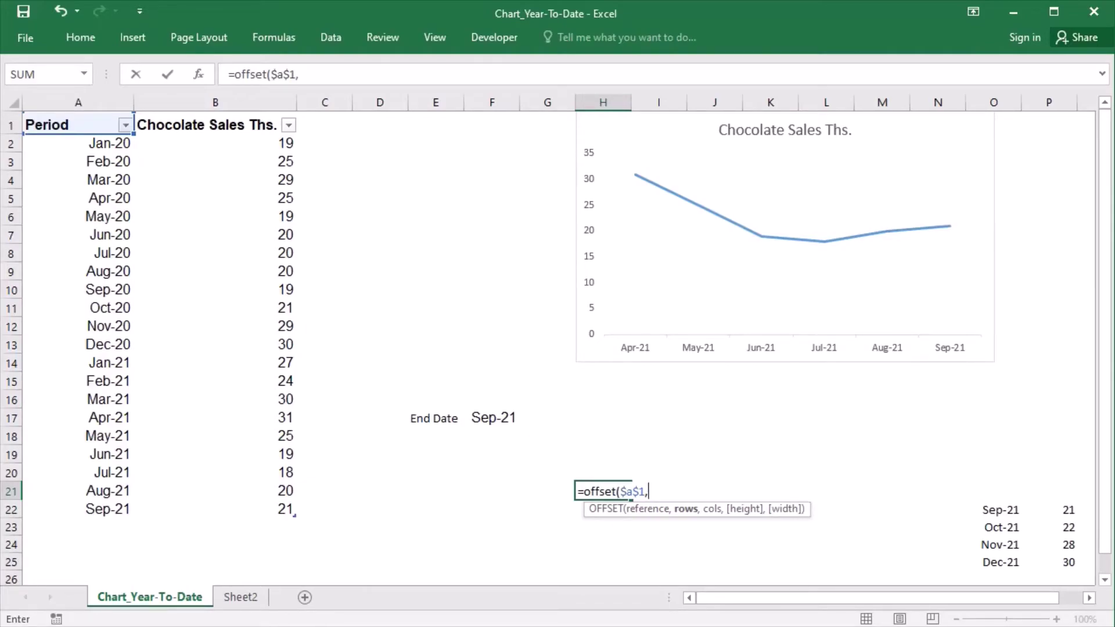
- Add MATCH($F$17,$A:$A,0)-1 as the row offset and 1 as the column offset of the OFFSET formula
type("match(")
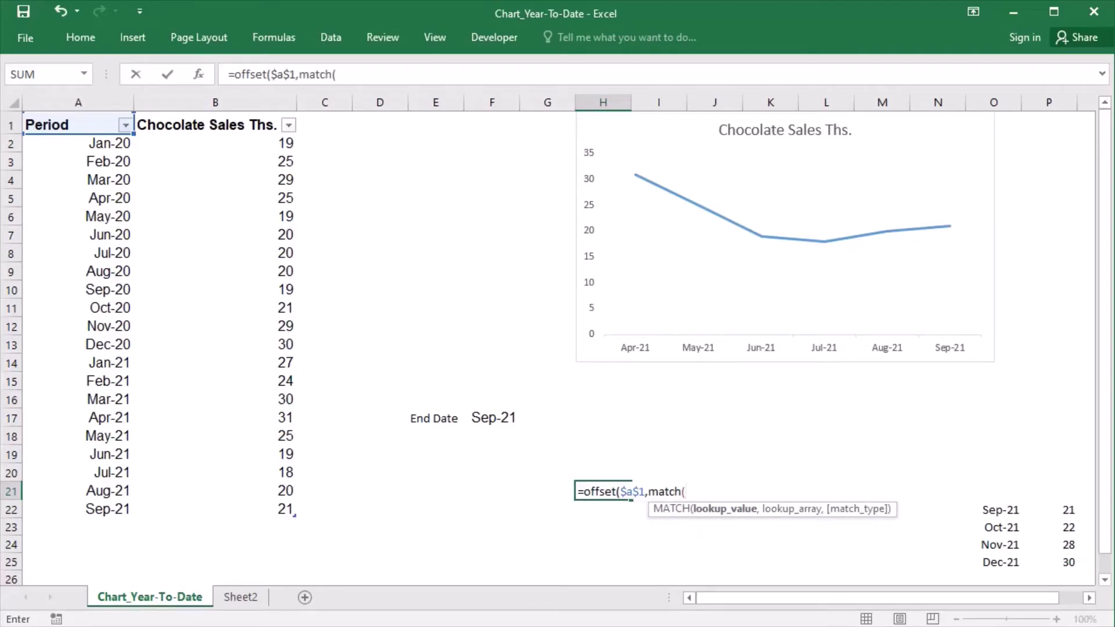
type("$f$17")
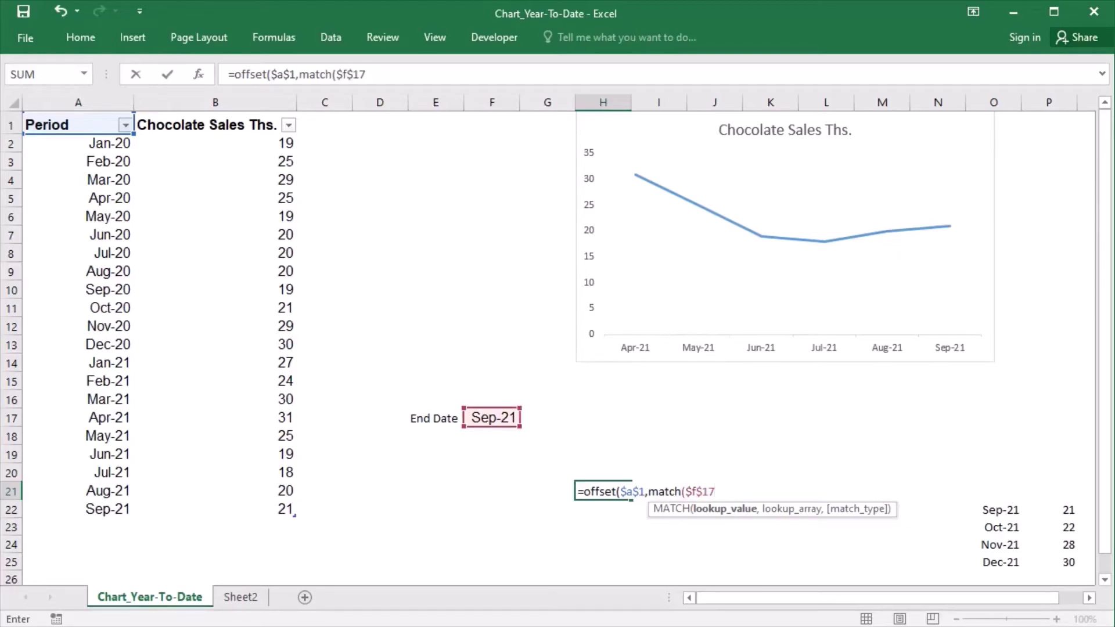
type(",$a:$a")
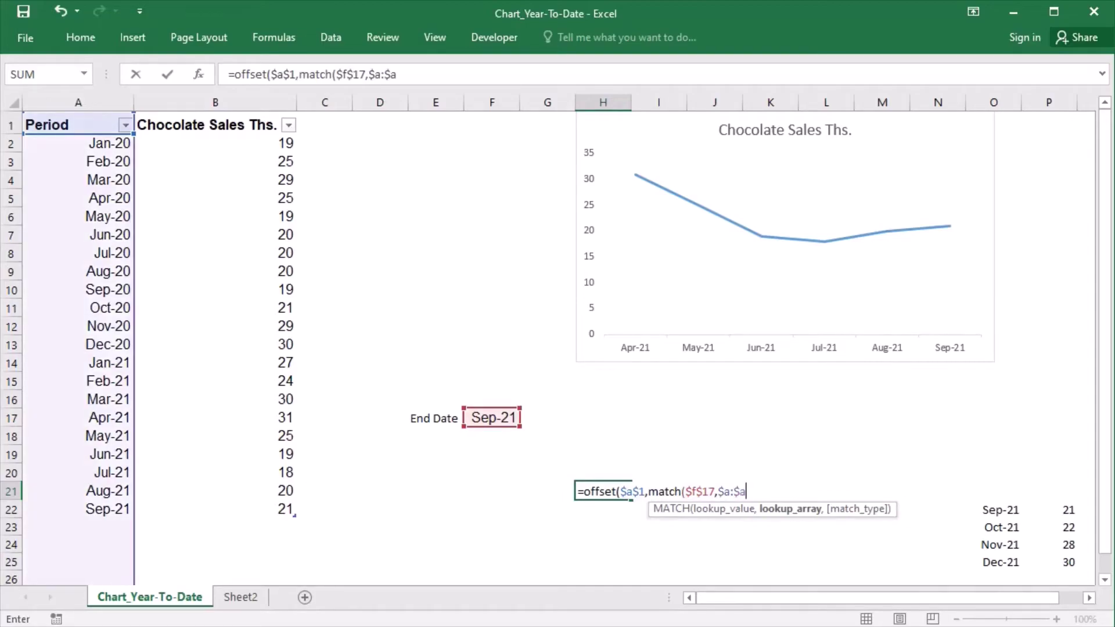
type(",0)")
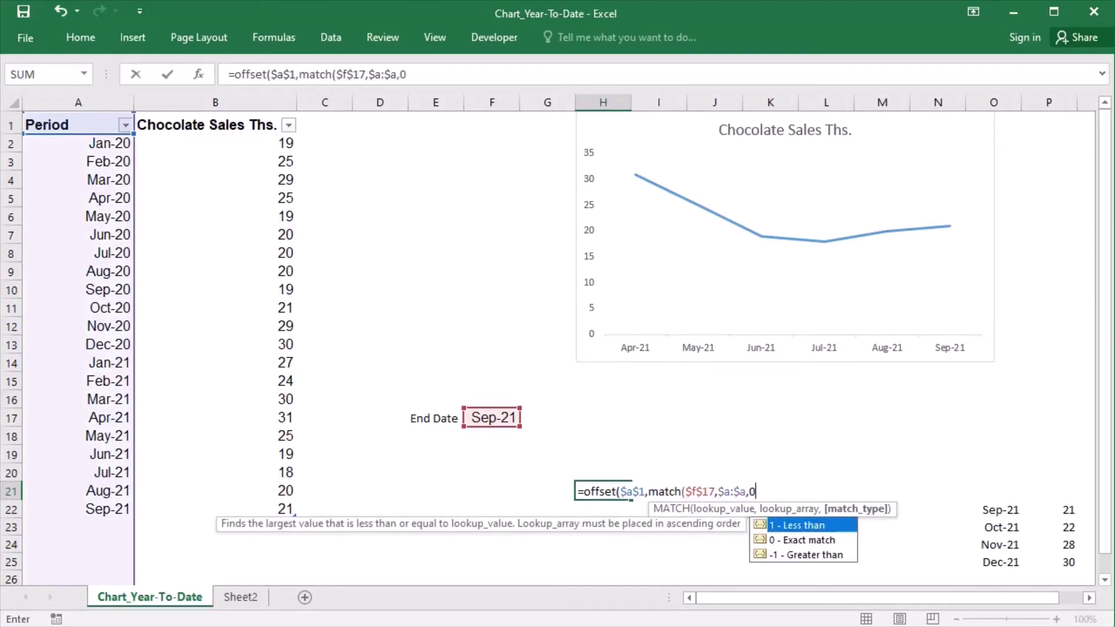
type("-1")
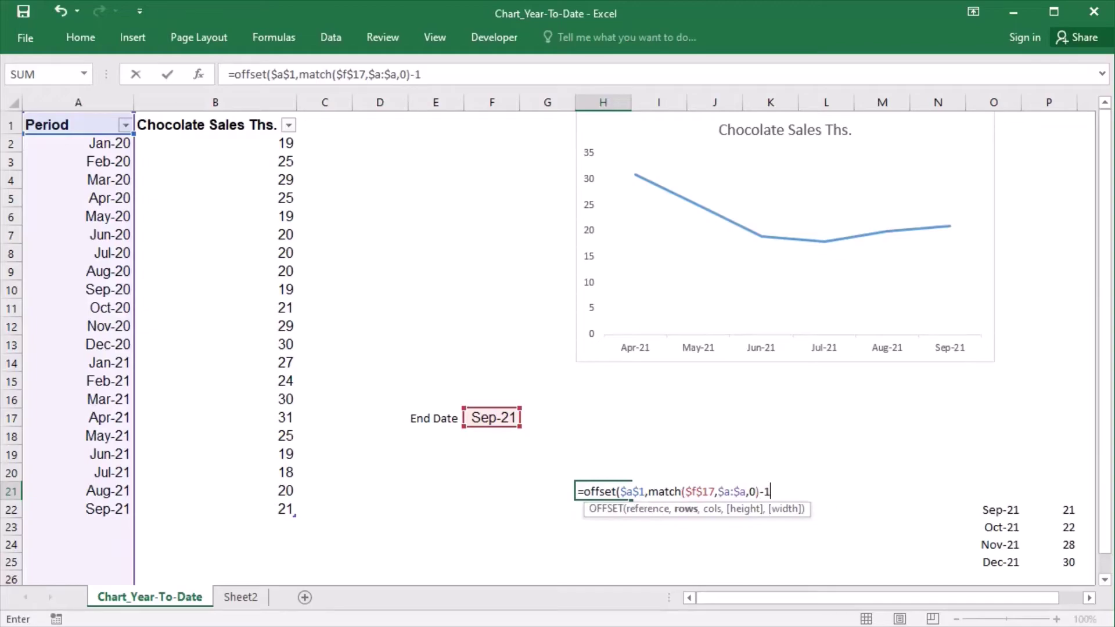
type(",")
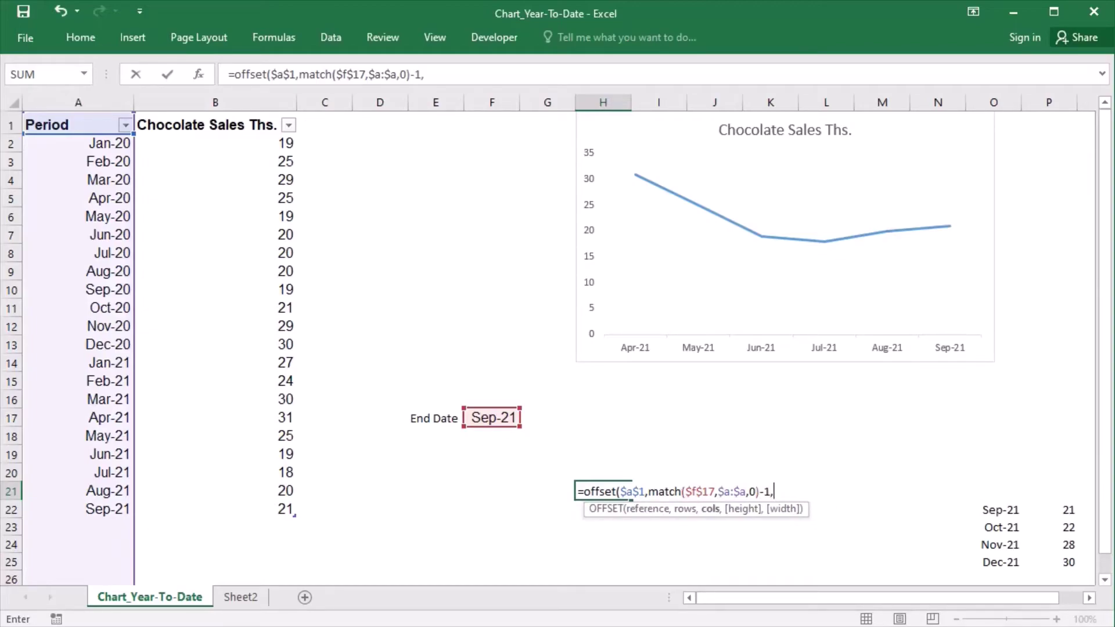
type("1,")
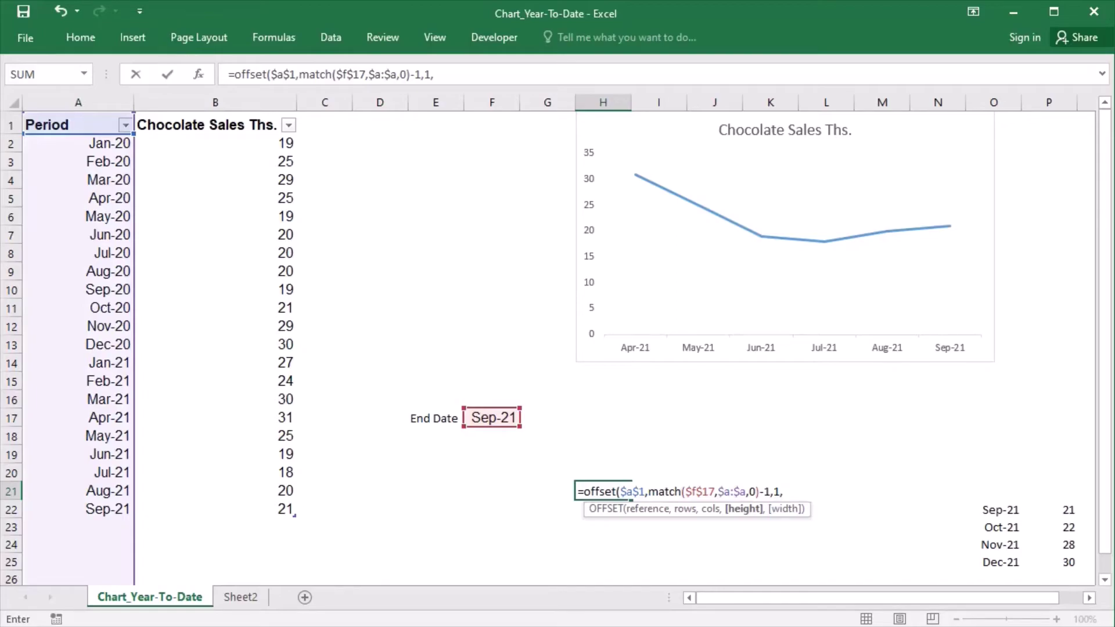
- Complete the OFFSET formula in H21 with height -MIN(MONTH($F$17),MATCH($F$17,$A:$A,0)-1) and width 1
type("-")
type("min(")
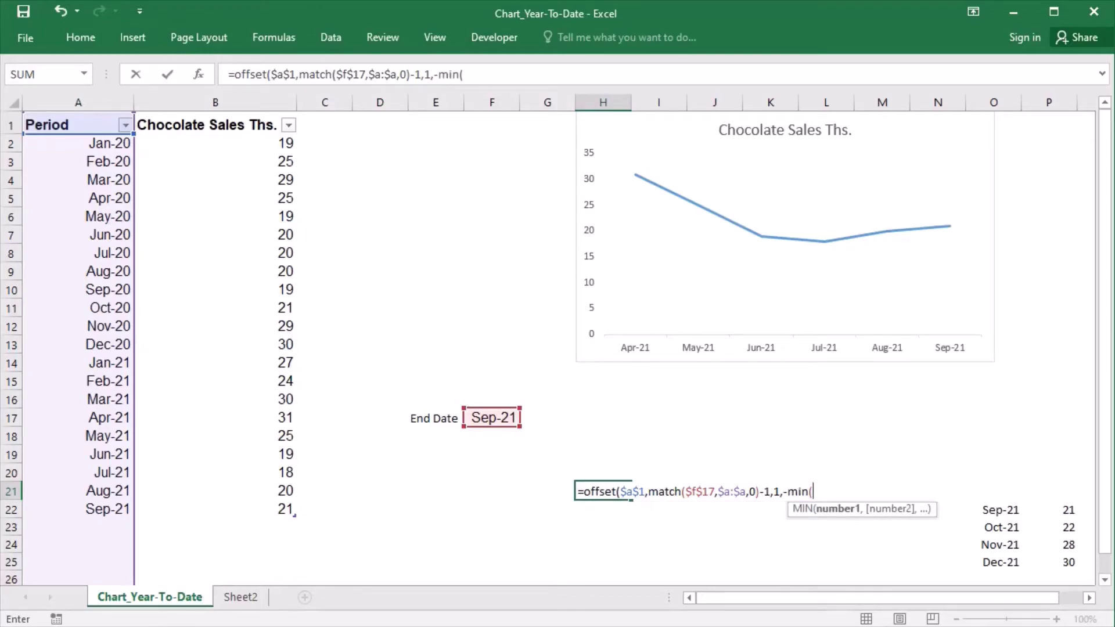
type("month(")
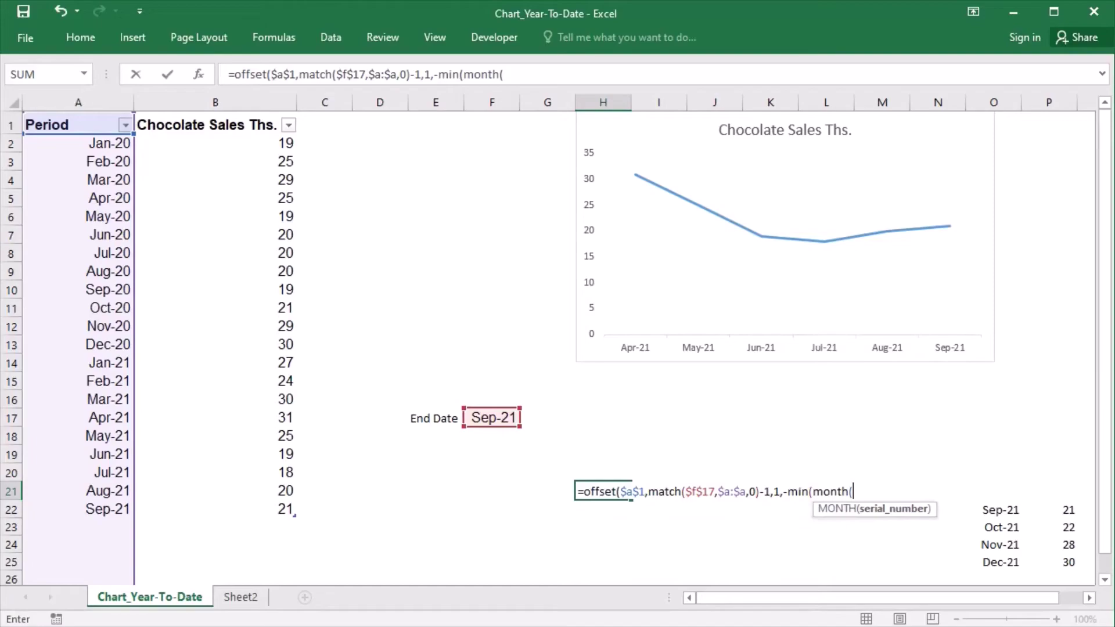
type("$f$17")
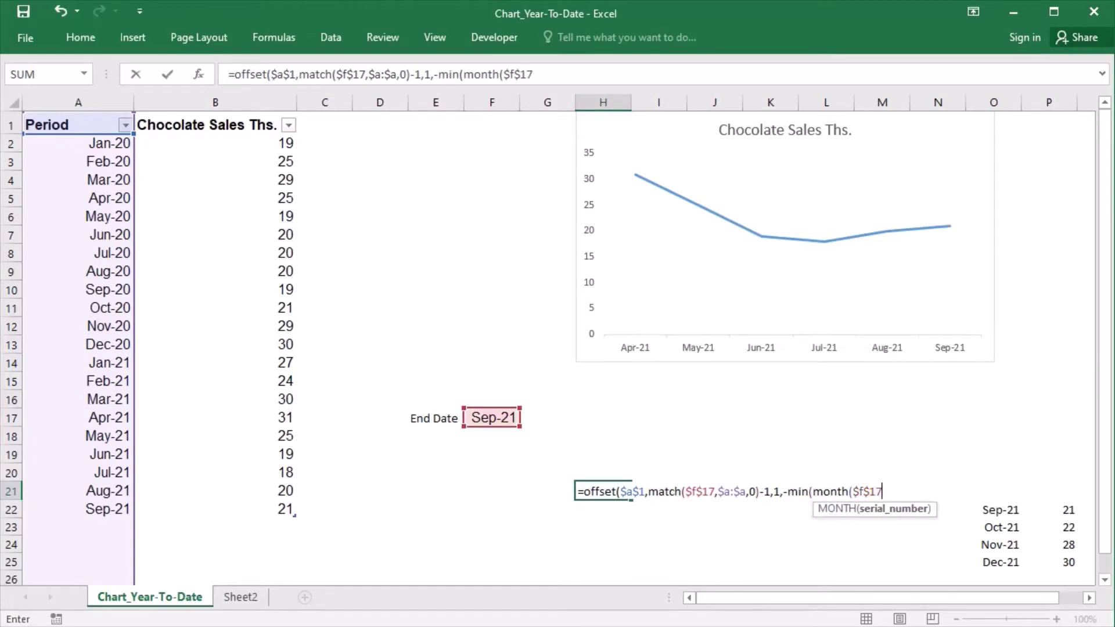
type(")")
type(",mat")
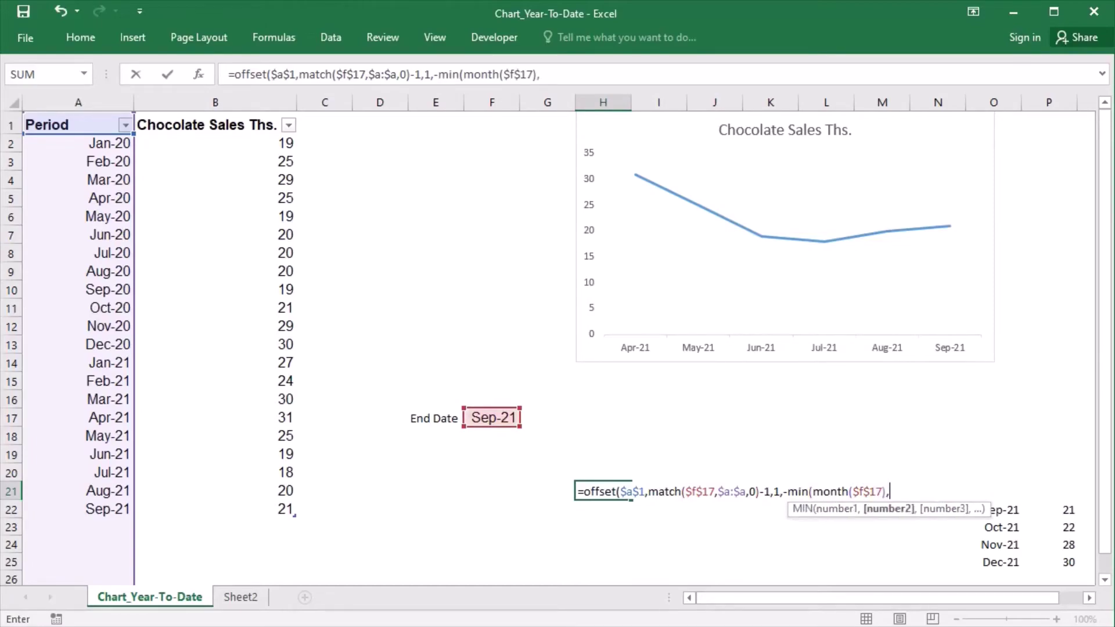
type("ch(")
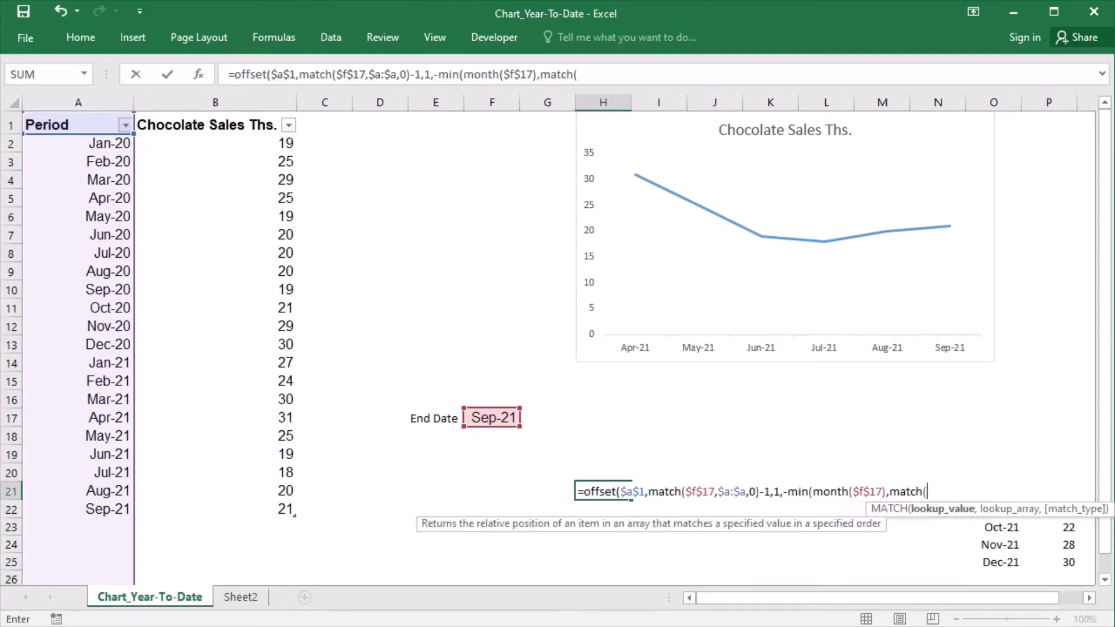
type("$f$17")
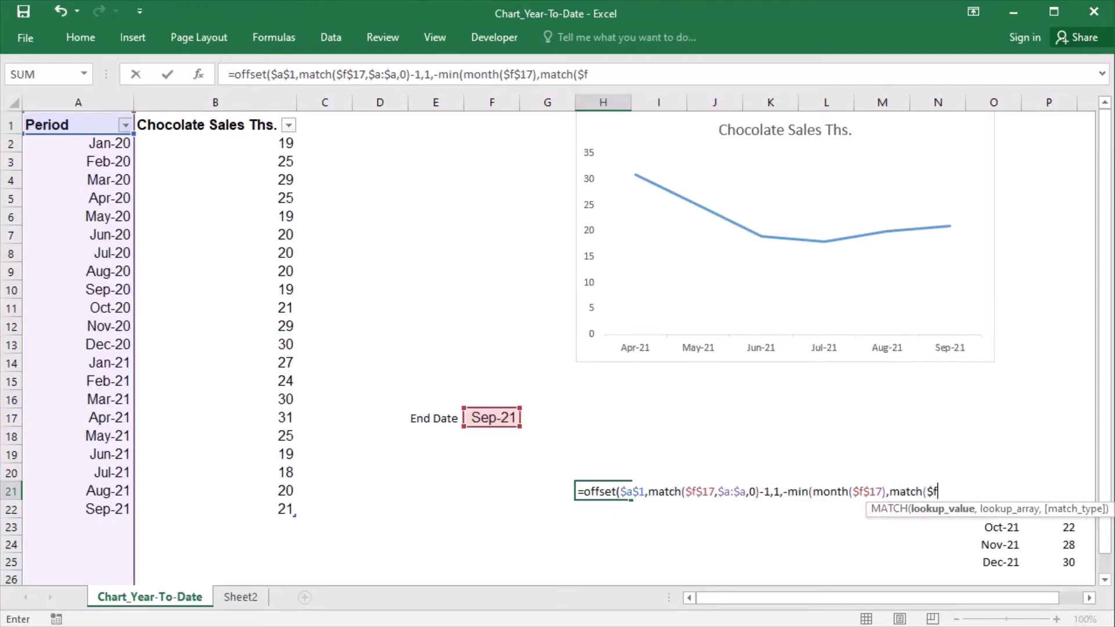
type(",$a:")
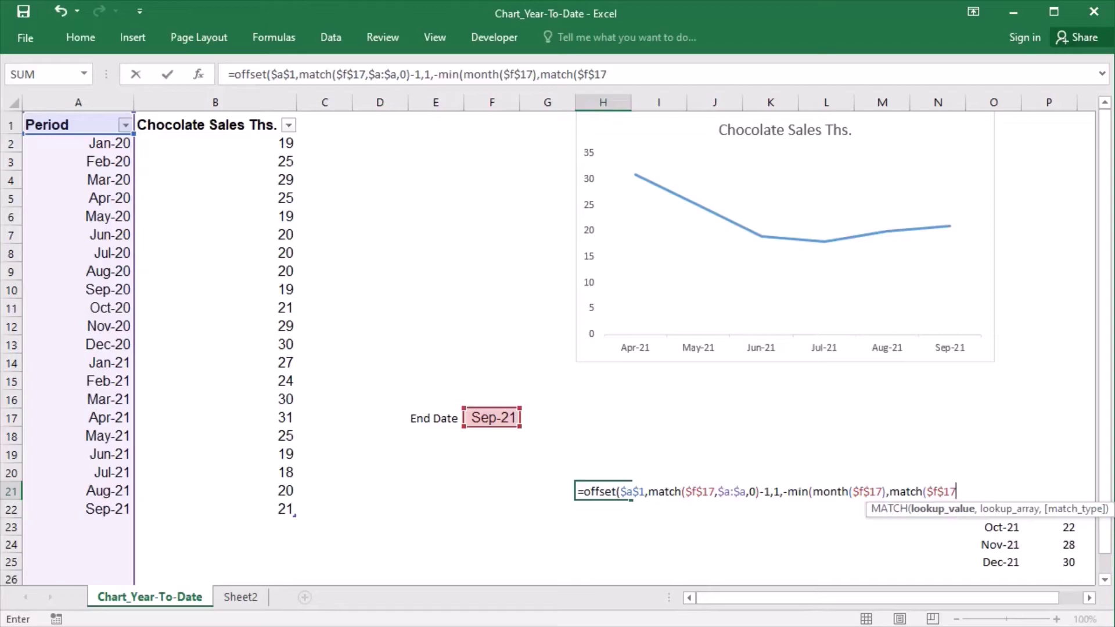
type("$a")
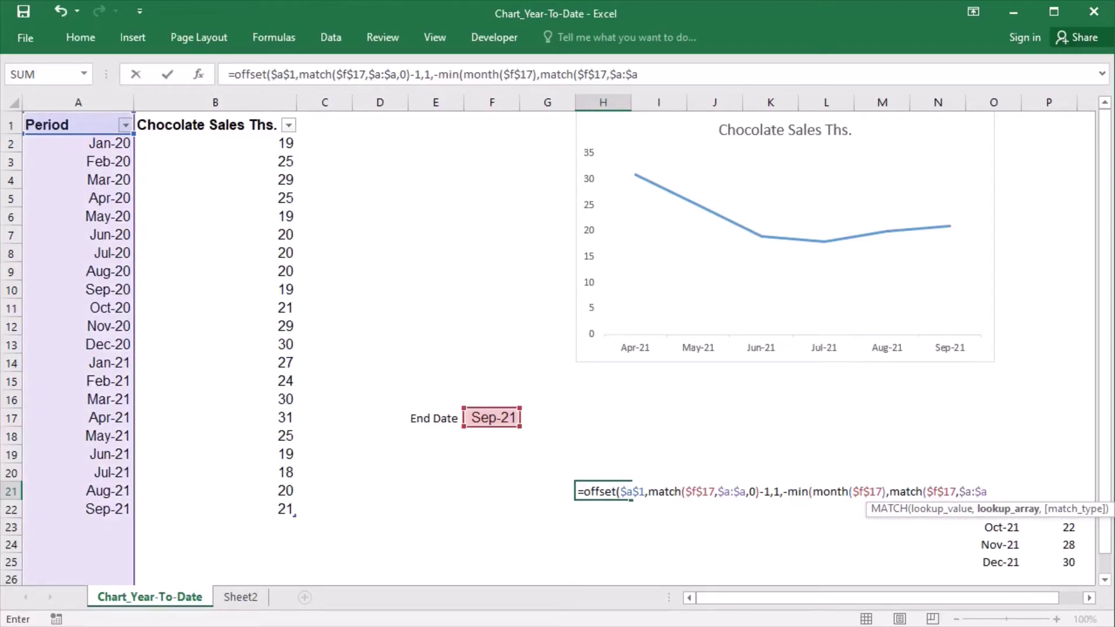
type(",0)-1")
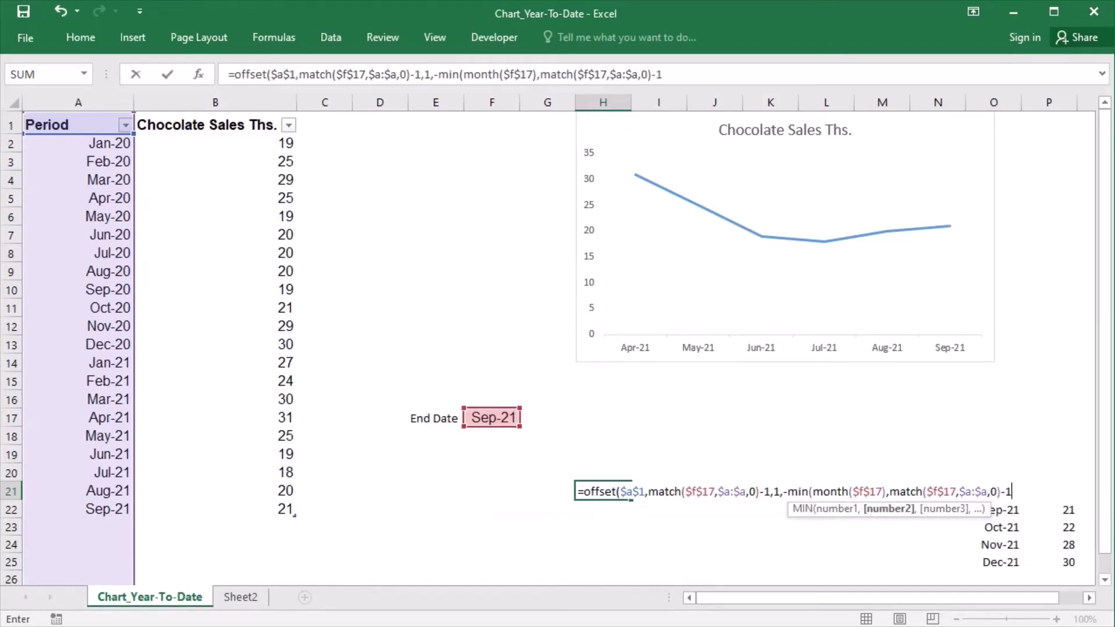
type("),")
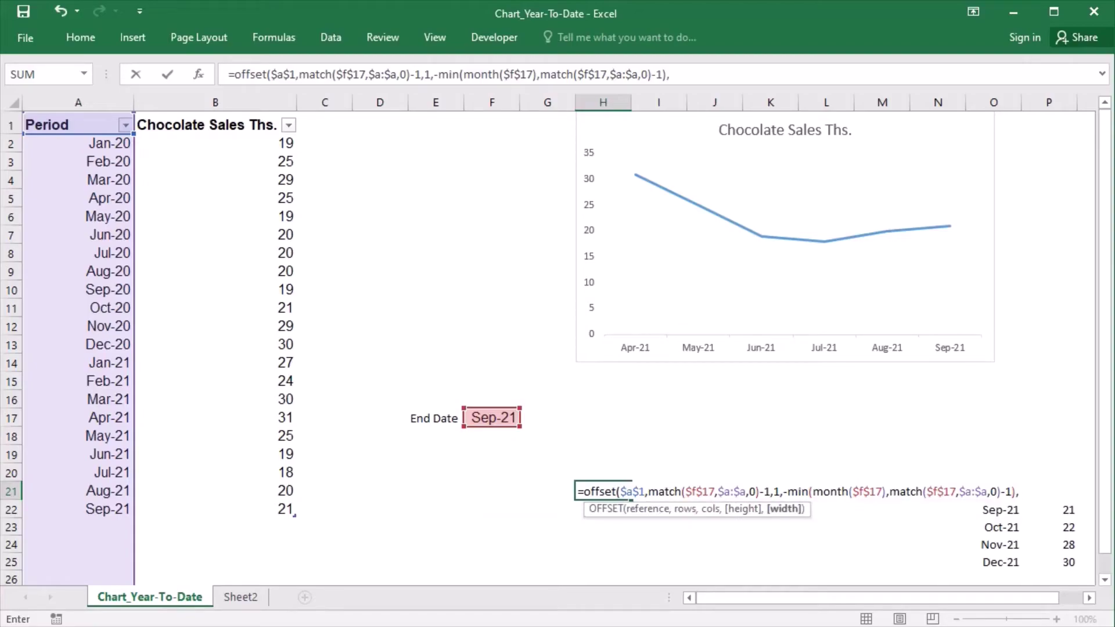
type("1)")
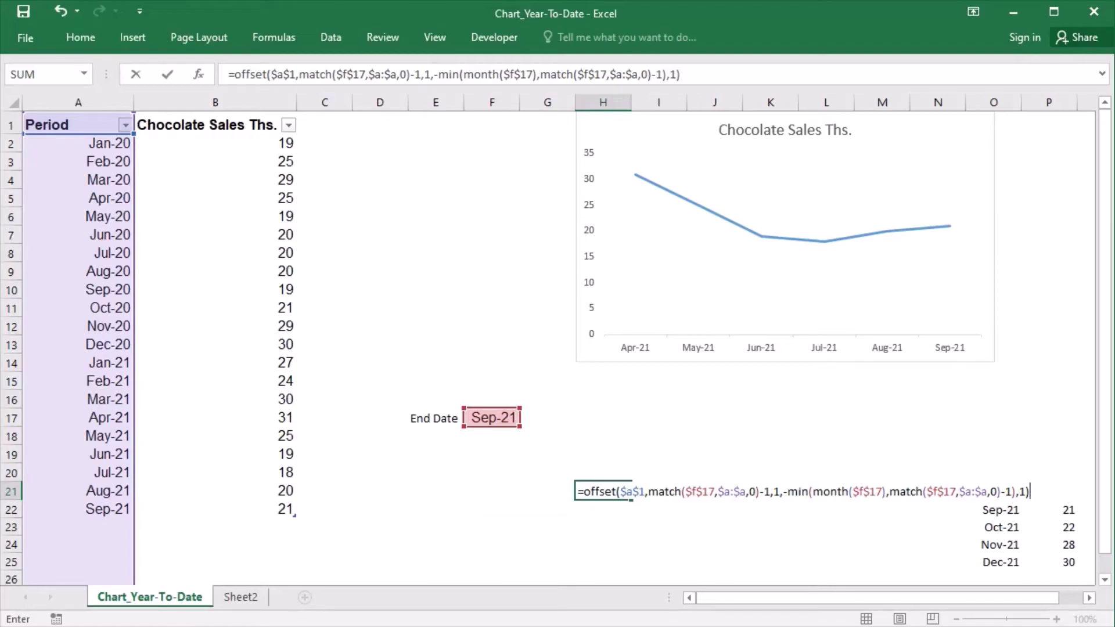
key("Return")
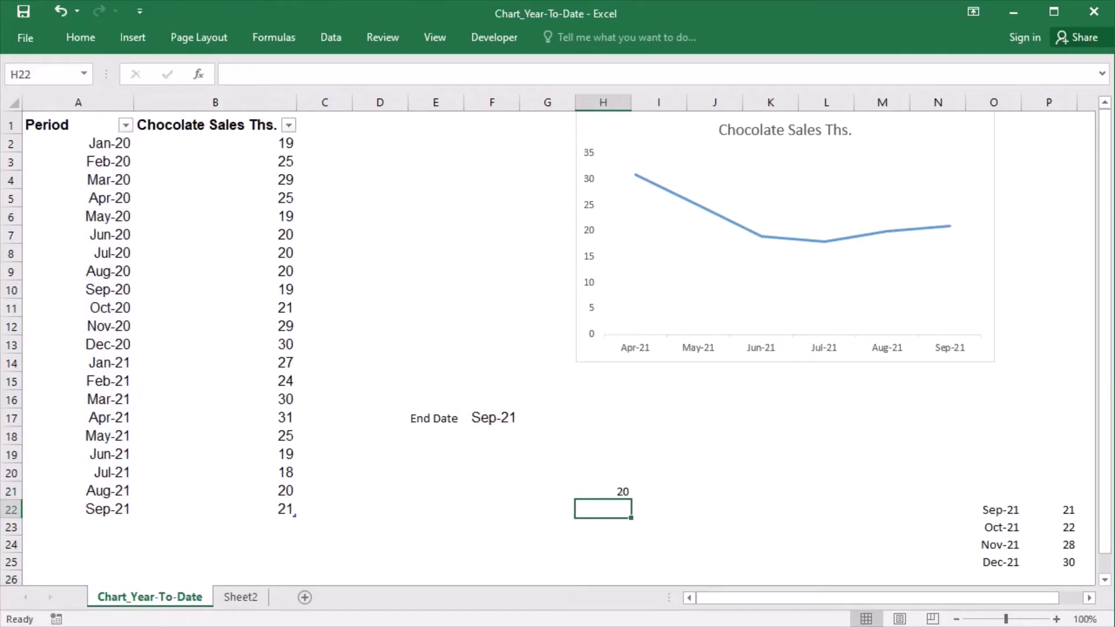
- Evaluate the whole OFFSET formula in H21 in place to check the returned array, and leave without saving the evaluation
double_click(598, 492)
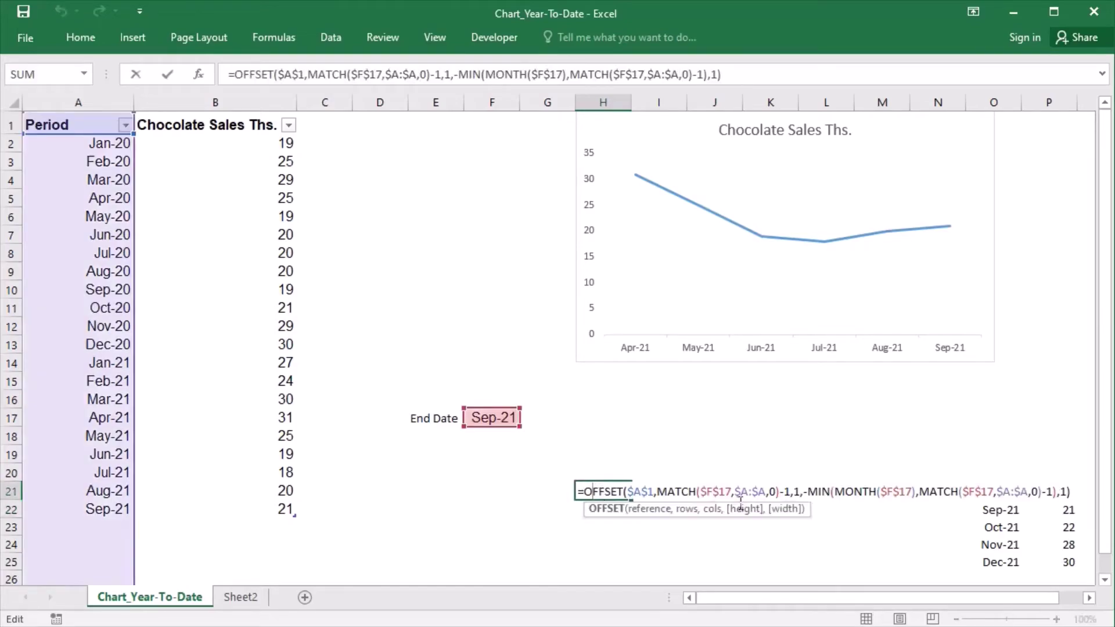
left_click_drag(809, 505, 1064, 503)
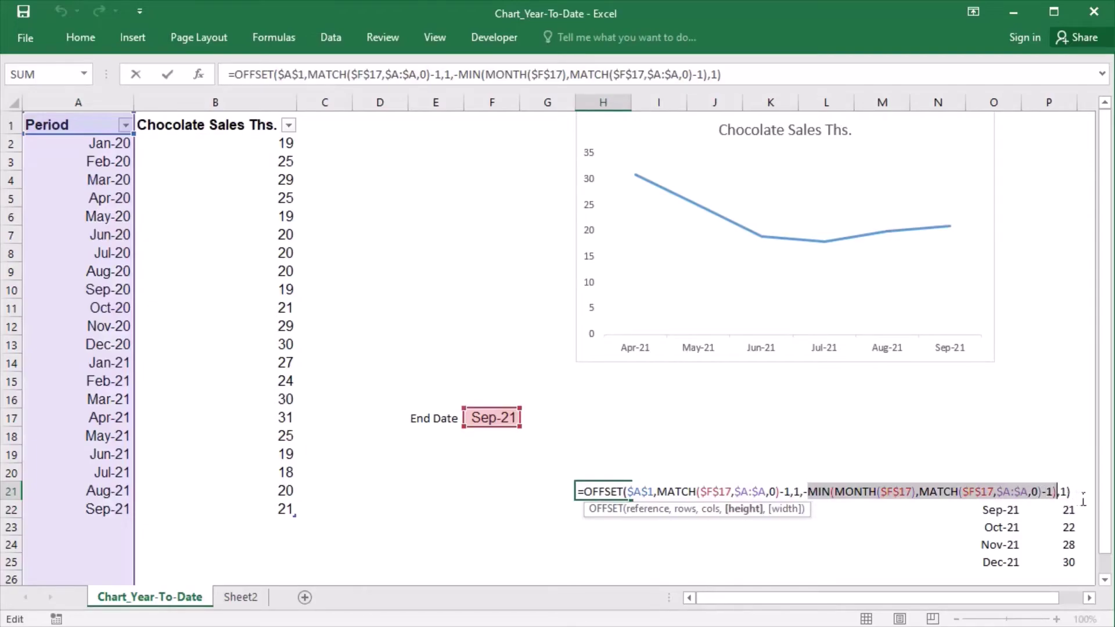
left_click(1083, 501)
left_click_drag(1084, 500, 576, 495)
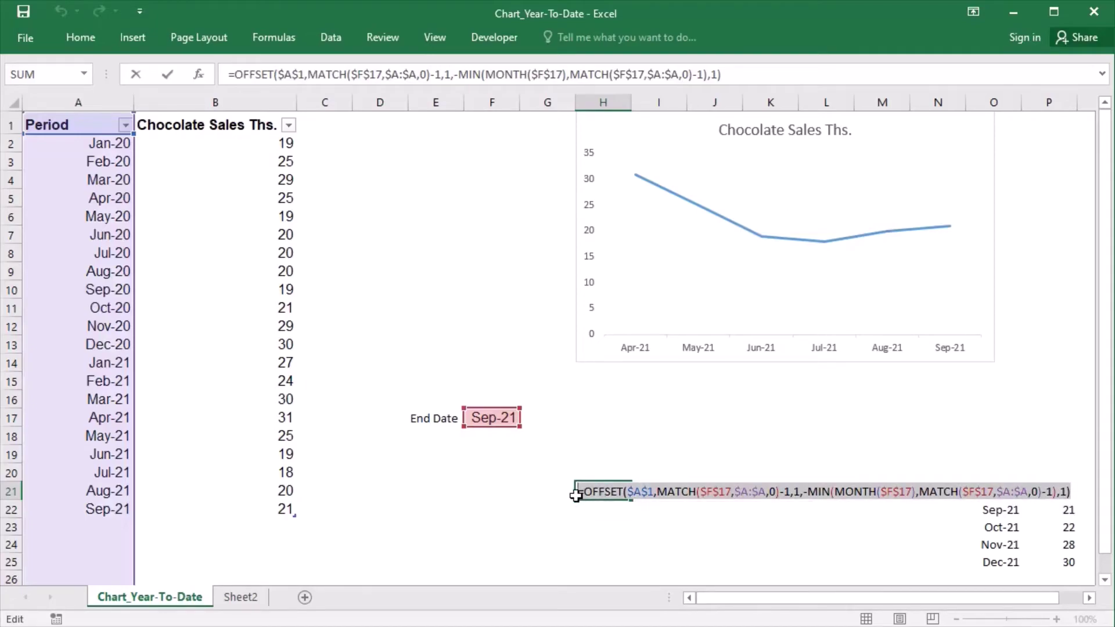
key("F9")
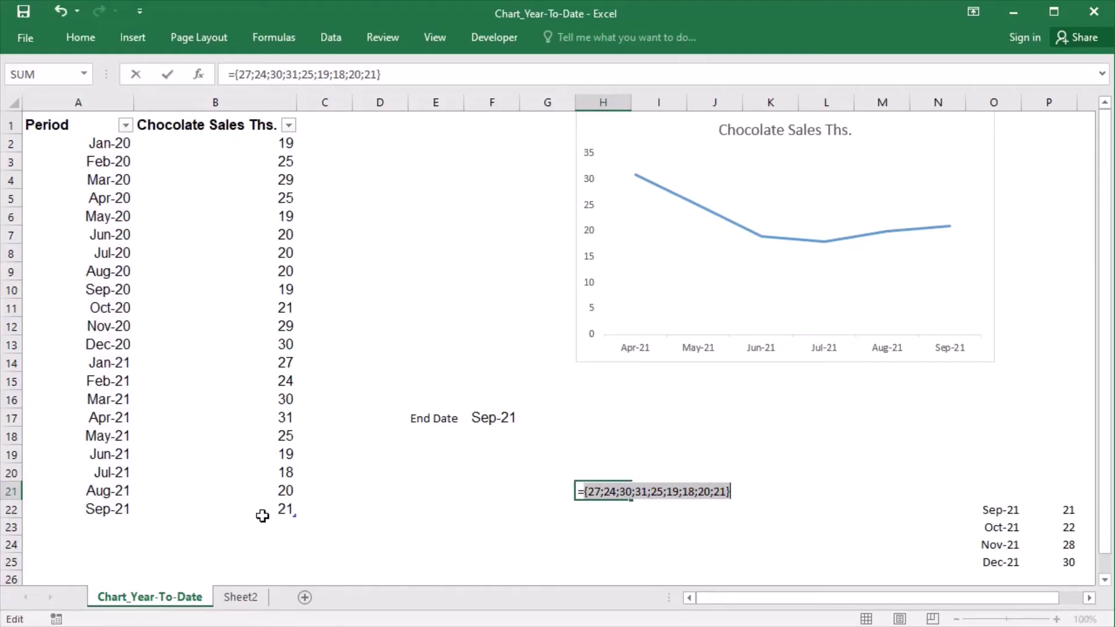
key("Escape")
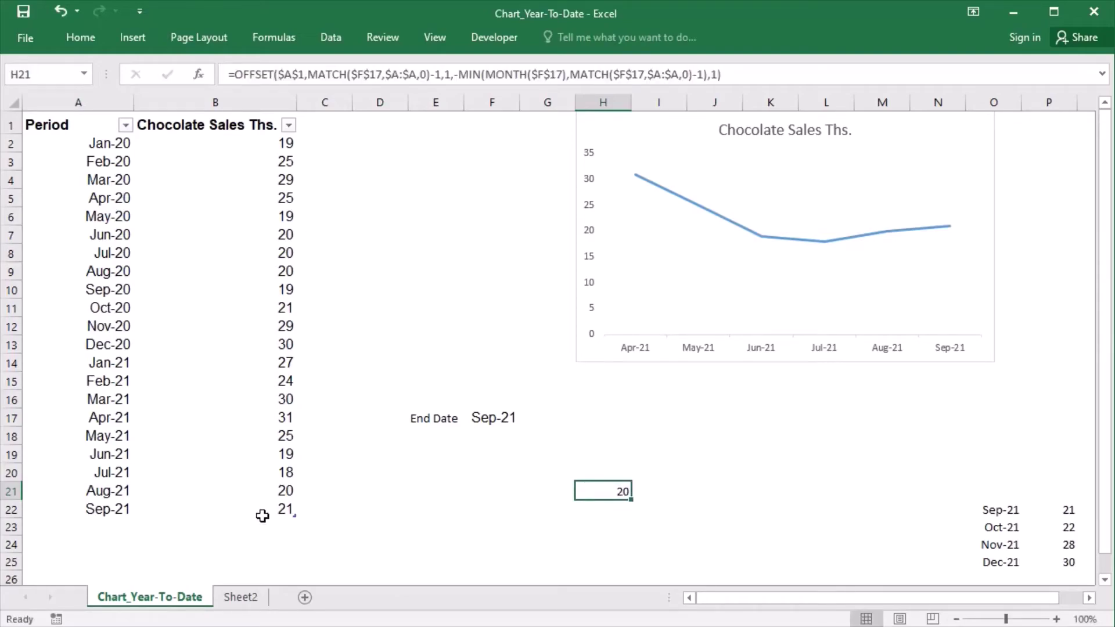
- Copy the complete OFFSET formula text from H21, keeping the formula in the cell
double_click(610, 493)
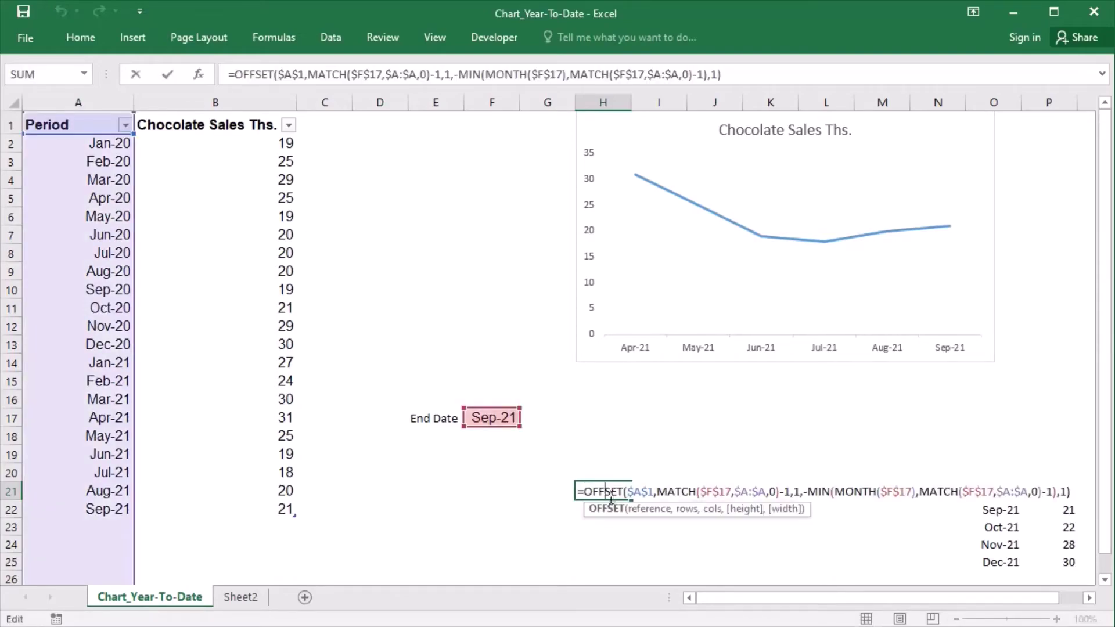
left_click_drag(628, 492, 1083, 468)
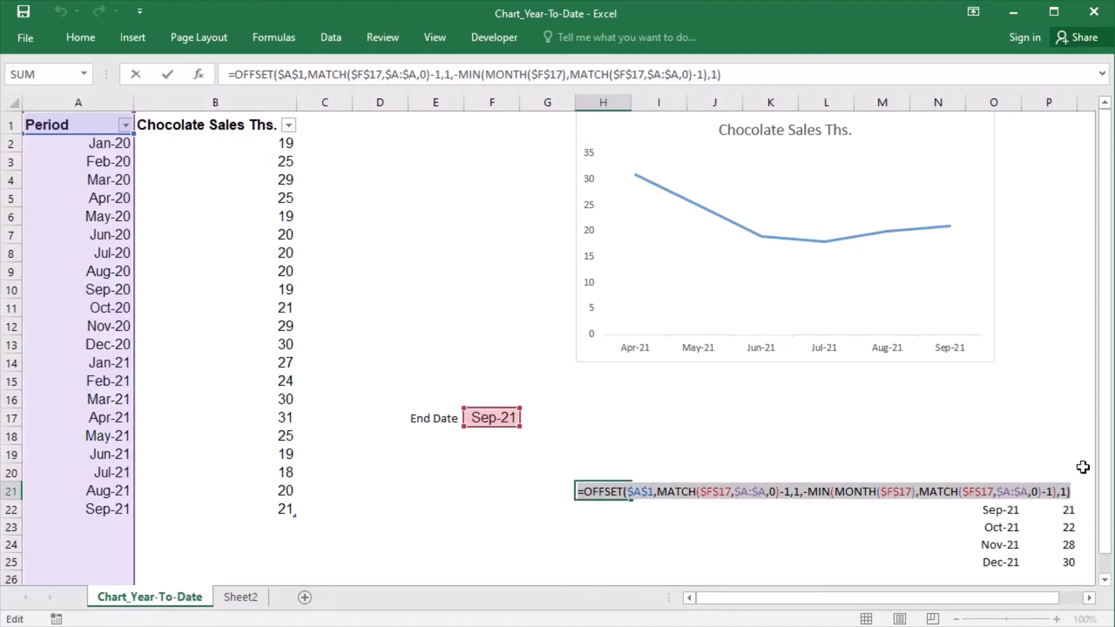
key("ctrl+Return")
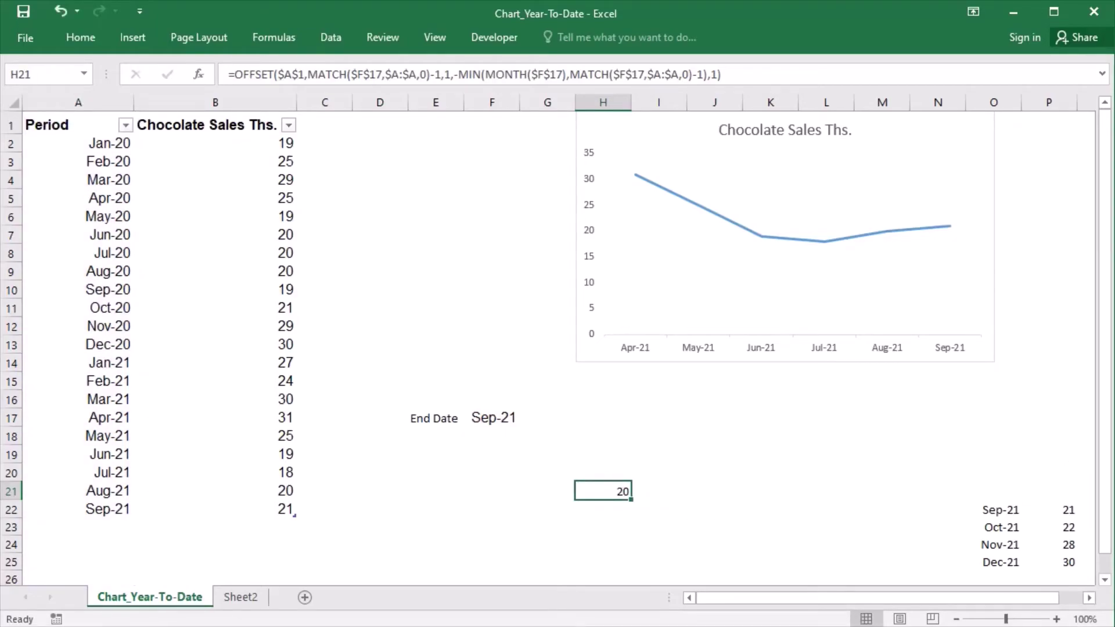
- Redefine the named range ytdvalues with the OFFSET formula copied from H21, save it, and check the definition of ytdlabels
left_click(291, 50)
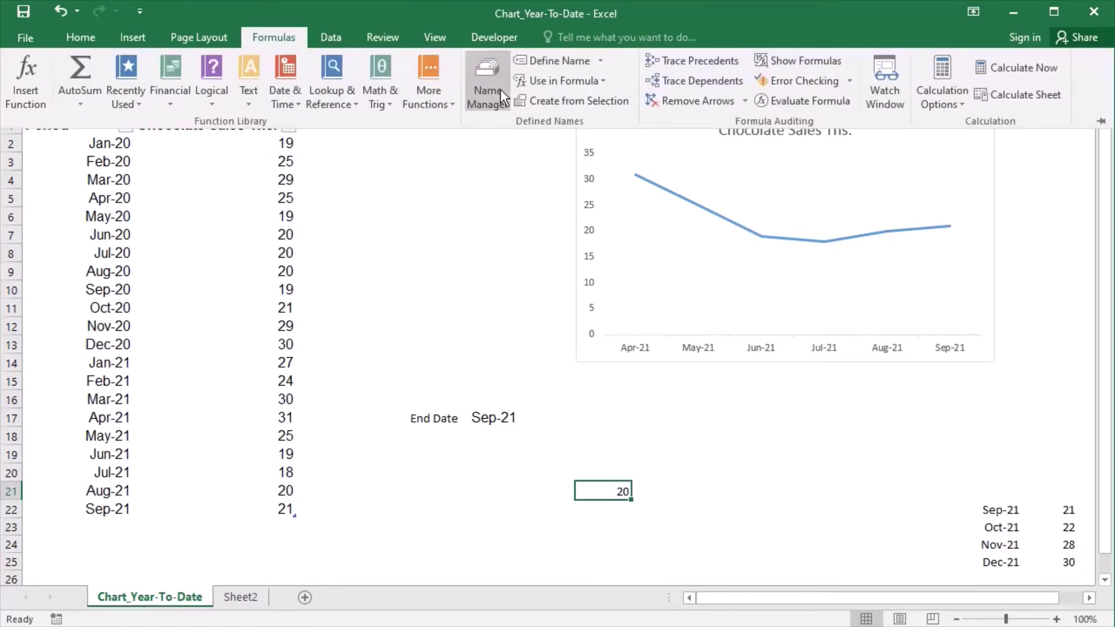
key("Escape")
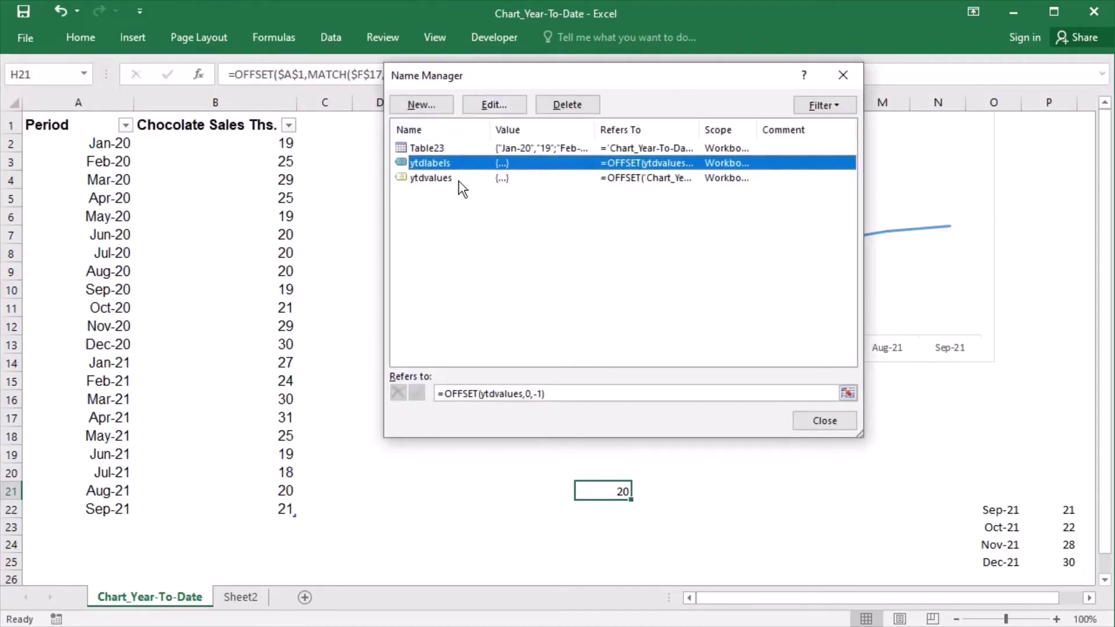
left_click(460, 179)
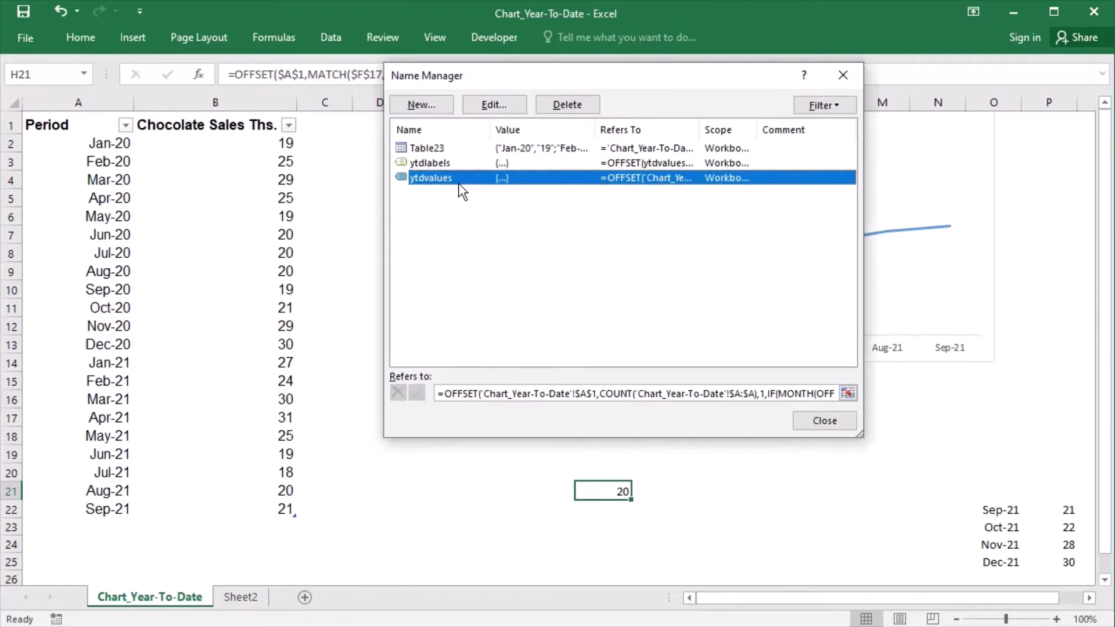
left_click(444, 394)
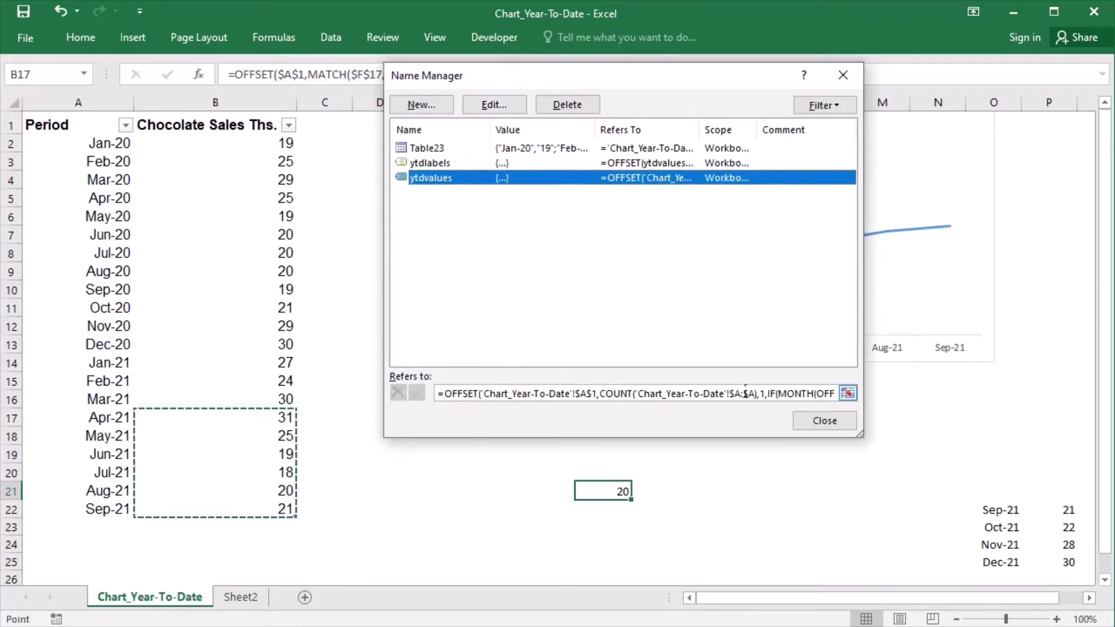
key("Right")
key("Right")
key("Right")
key("Right")
key("Right")
key("Right")
key("Right")
key("Right")
key("Right")
key("Right")
key("Right")
key("Right")
key("Right")
key("Right")
key("Right")
key("Right")
key("Right")
key("Right")
key("Right")
key("Right")
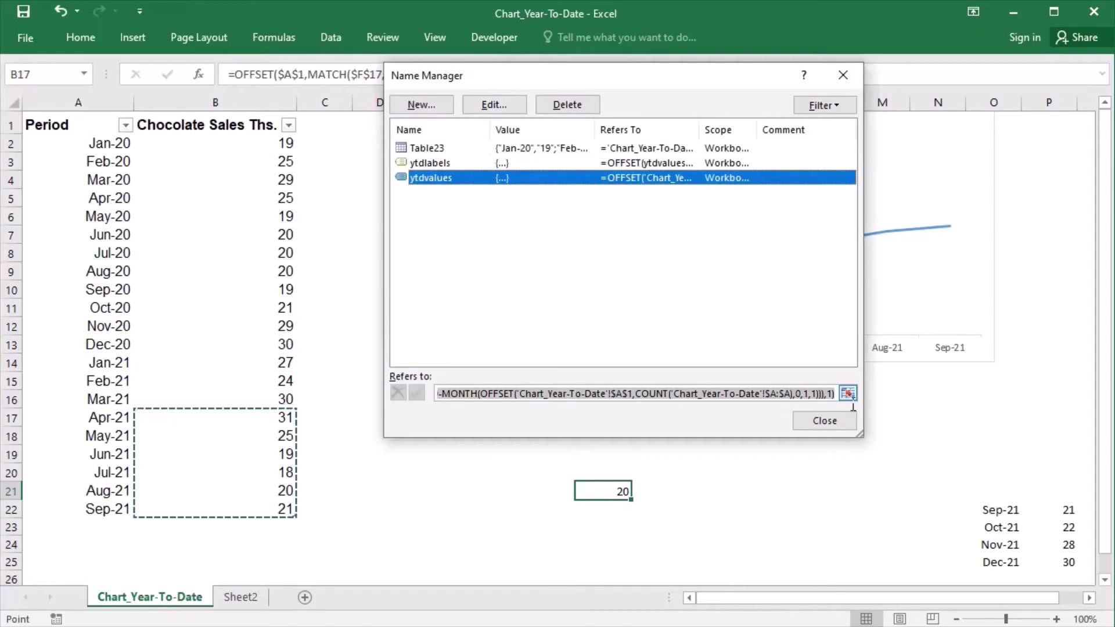
key("shift+Home")
key("BackSpace")
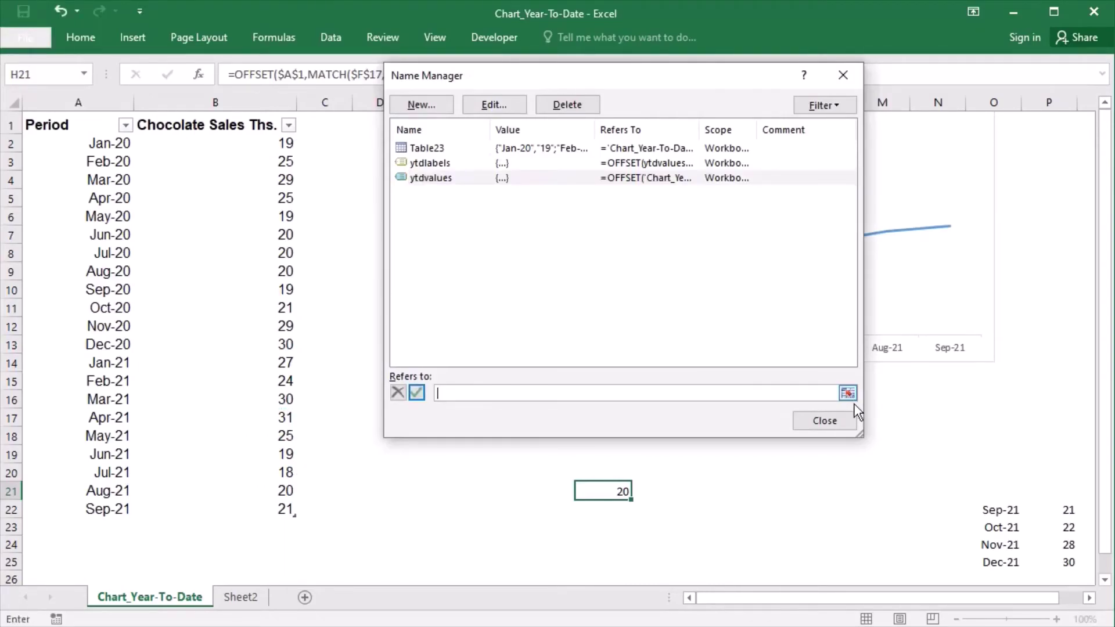
type("=OFFSET($A$1,MATCH($F$17,$A:$A,0)-1,1,-MIN(MONTH($F$17),MATCH($F$17,$A:$A,0)-1),1)")
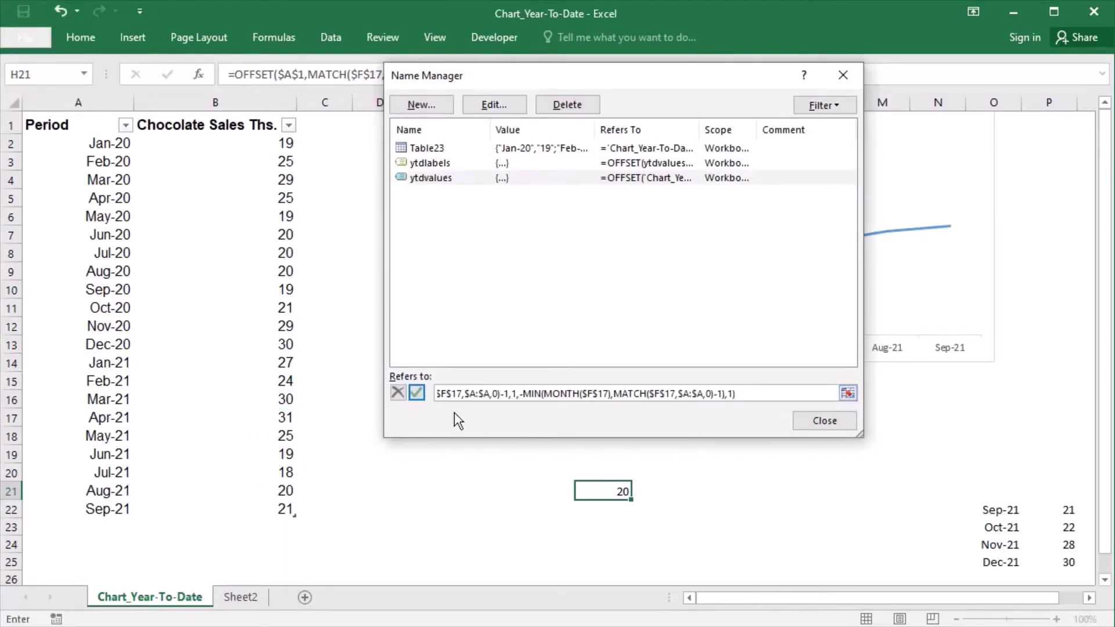
left_click(417, 393)
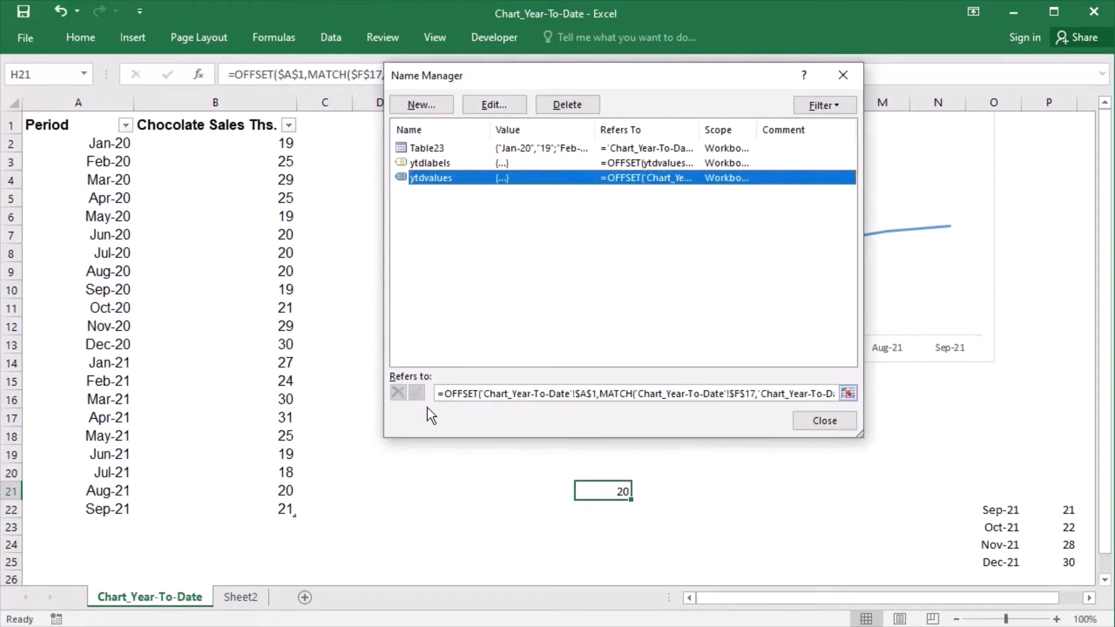
left_click(446, 169)
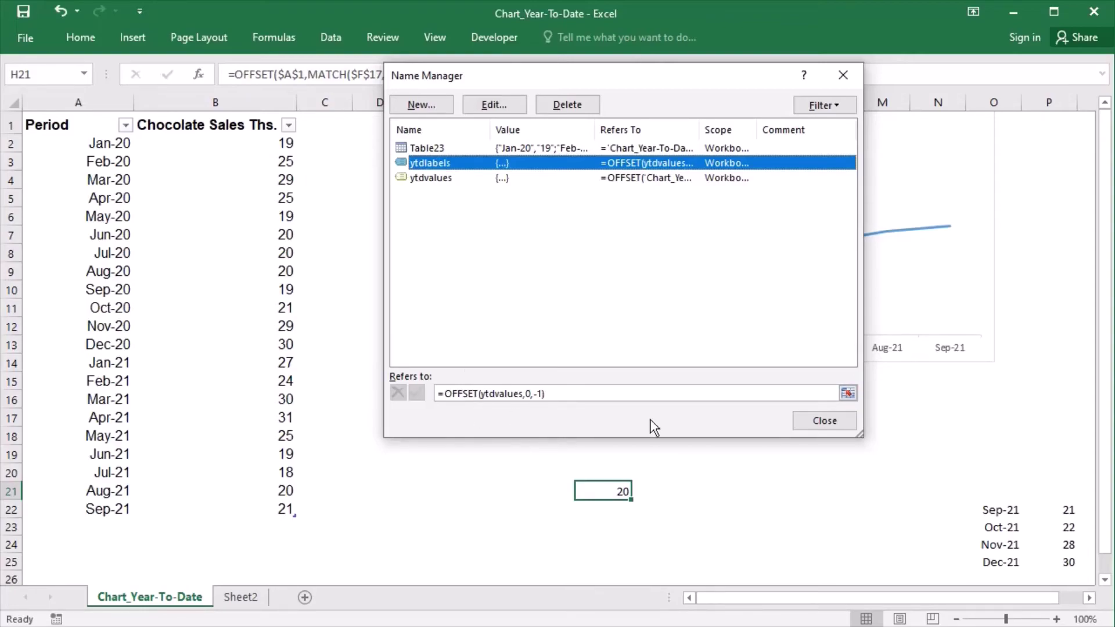
left_click(819, 420)
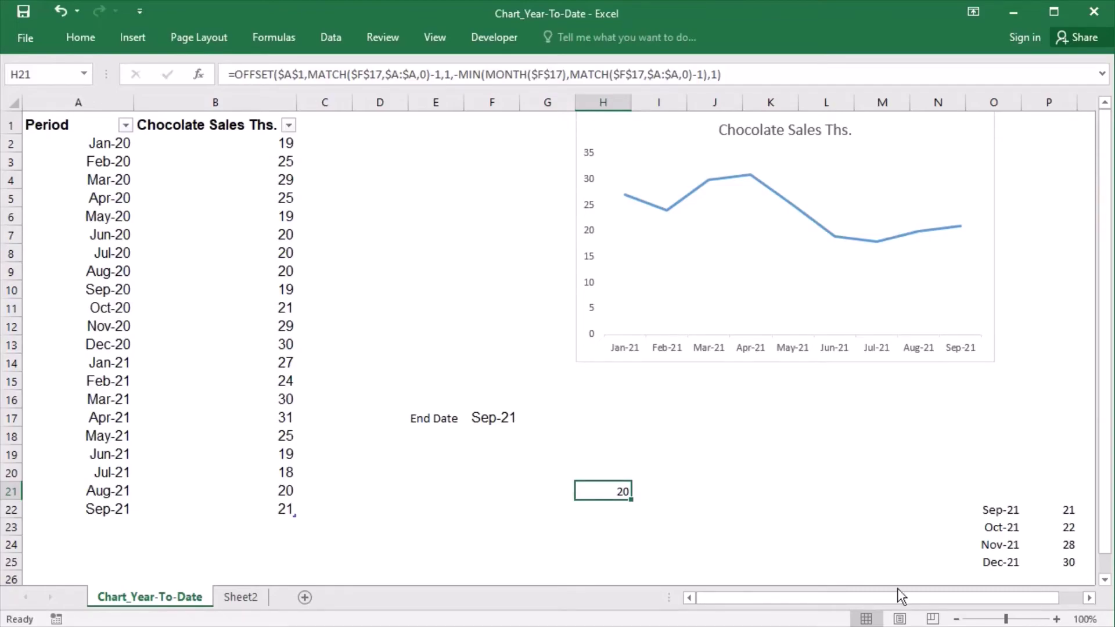
- Copy the Oct-21 period and its sales value 22 from O23:P23 into row 23 of the table, starting at A23
left_click_drag(1005, 531, 1048, 533)
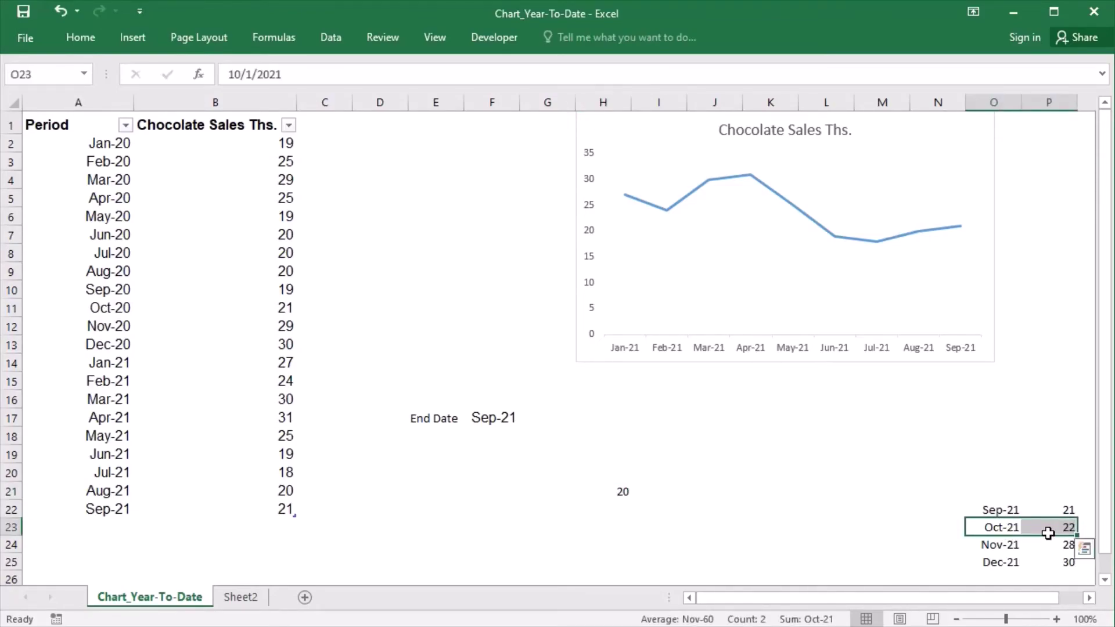
key("ctrl+c")
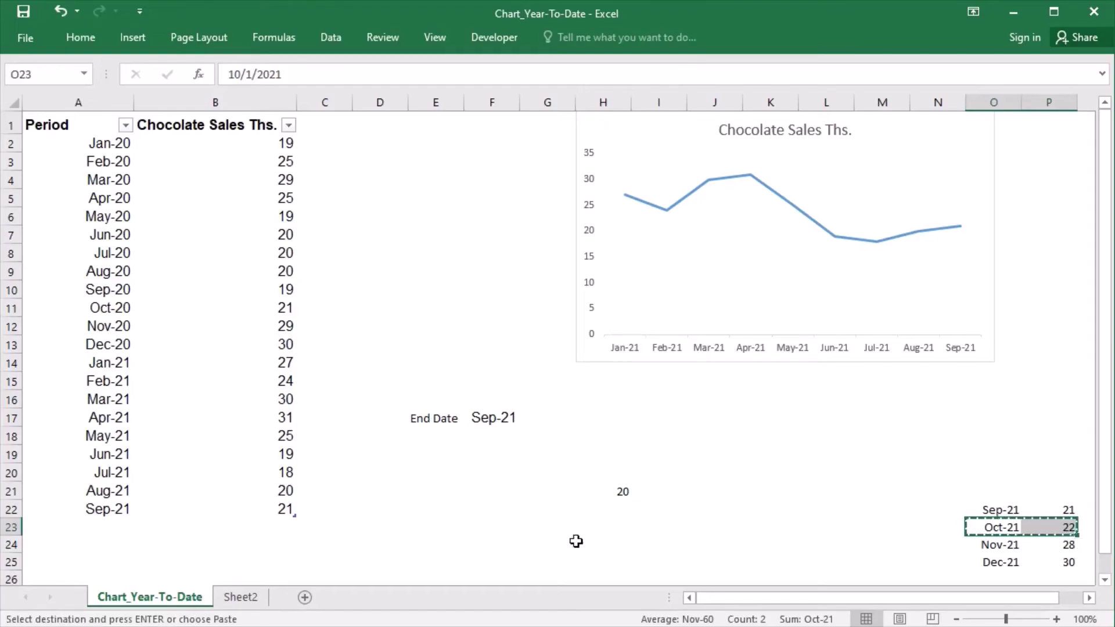
left_click(108, 535)
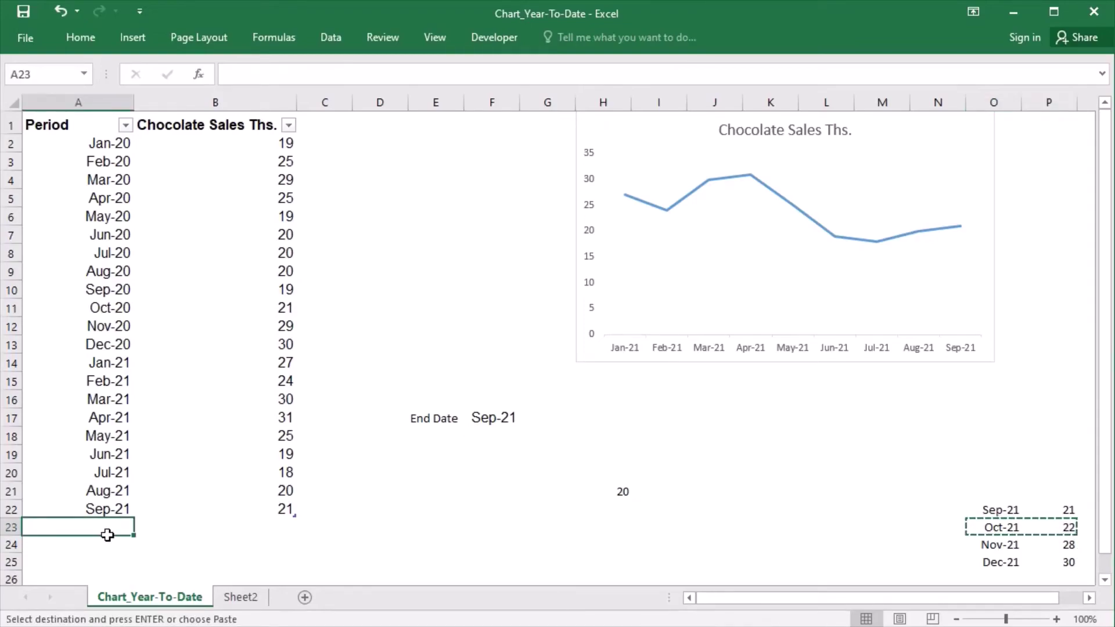
key("ctrl+v")
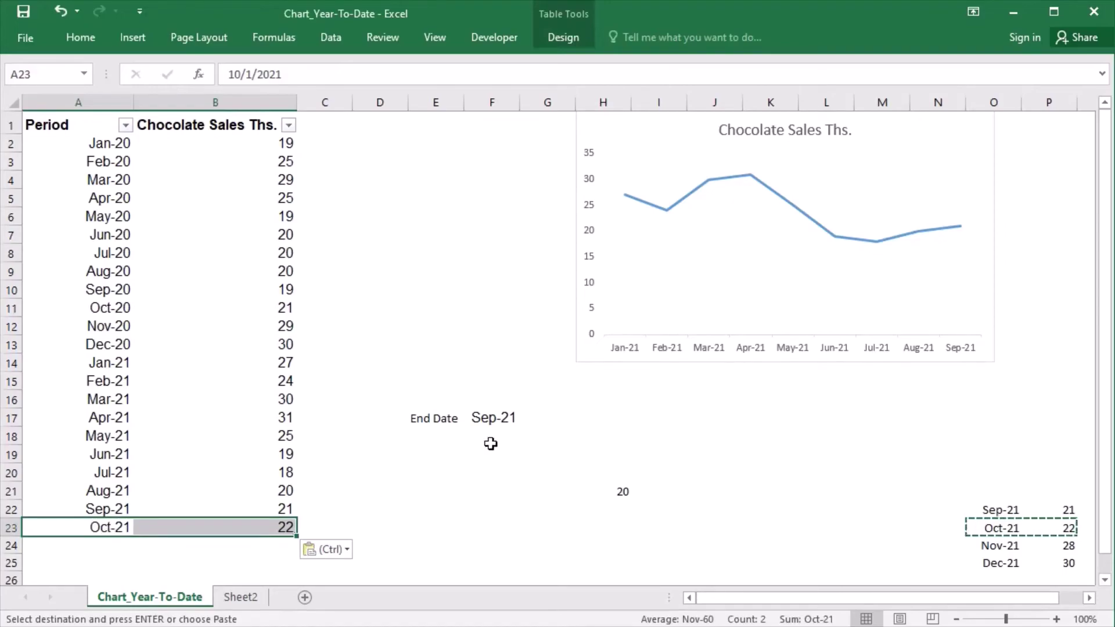
- Set the end date in F17 to Oct-21 and clear the pending copy selection
left_click(499, 421)
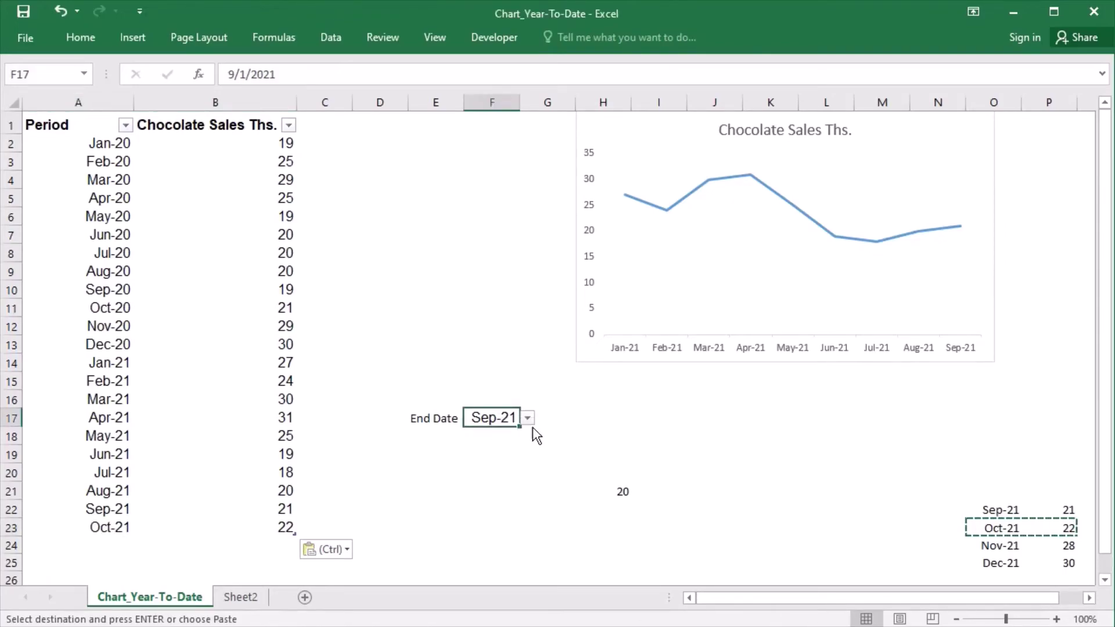
left_click(528, 419)
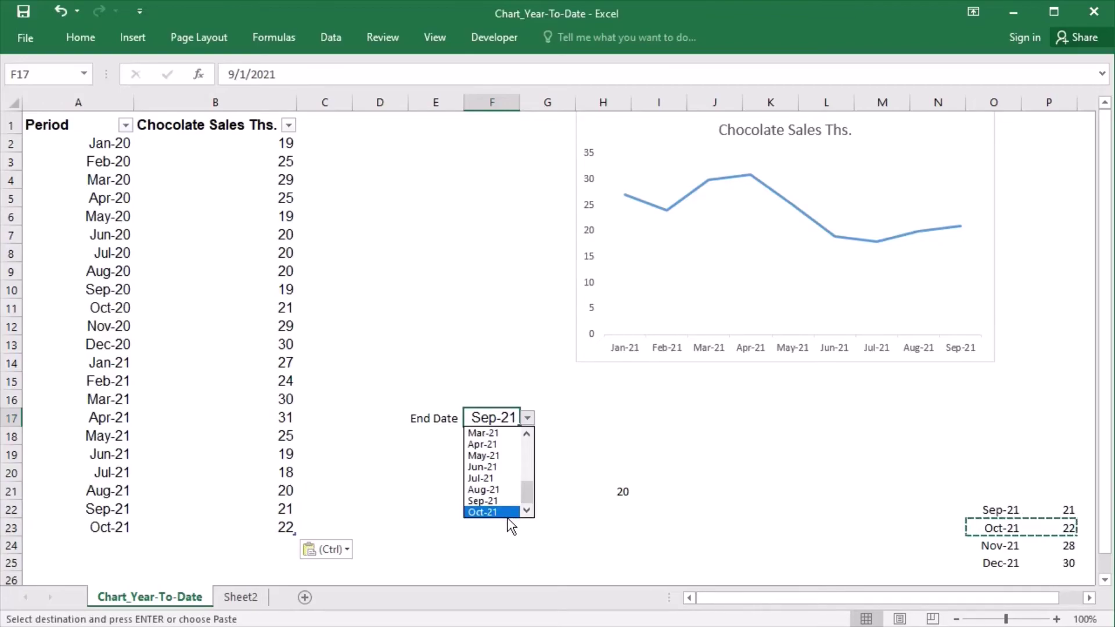
left_click(488, 512)
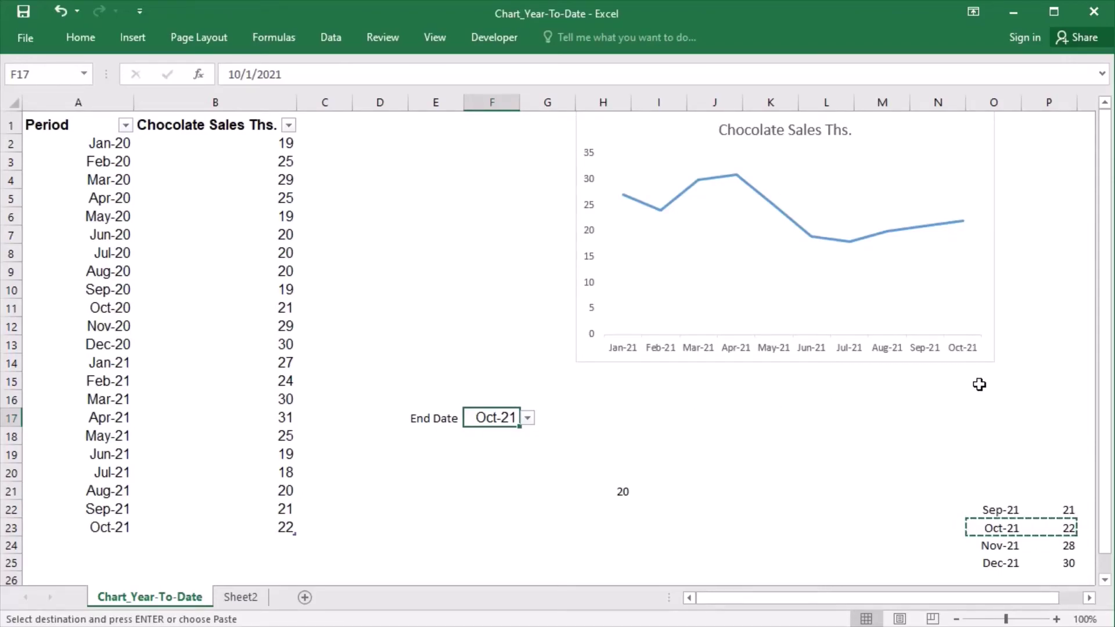
key("Escape")
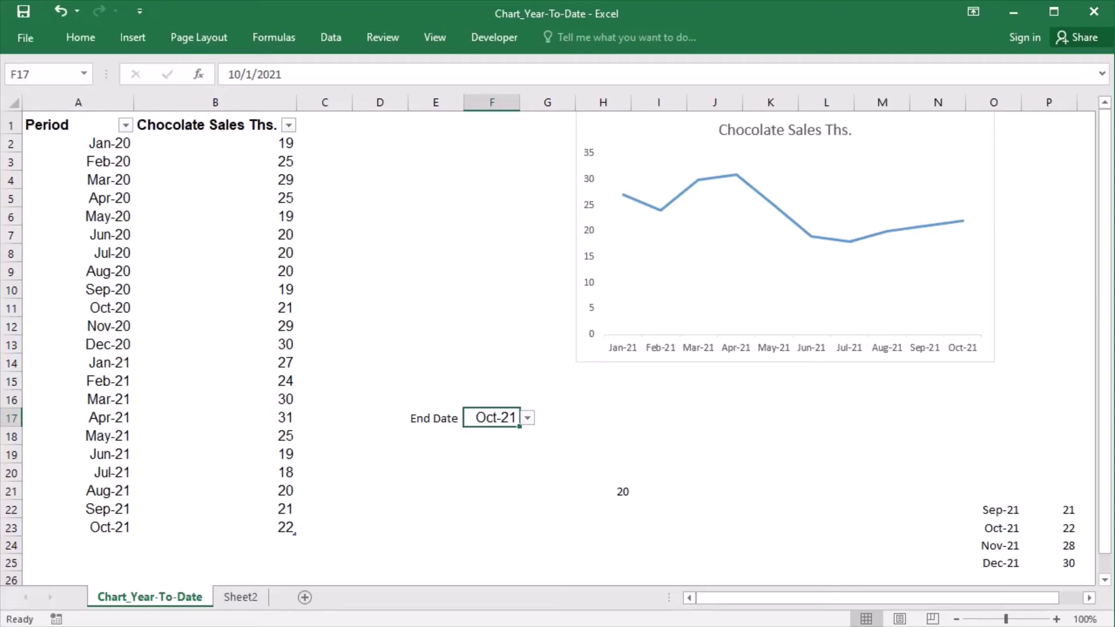
key("ctrl+z")
- In H21, start an IF as the first argument of MIN with the condition MONTH($F$17)>=4
double_click(604, 493)
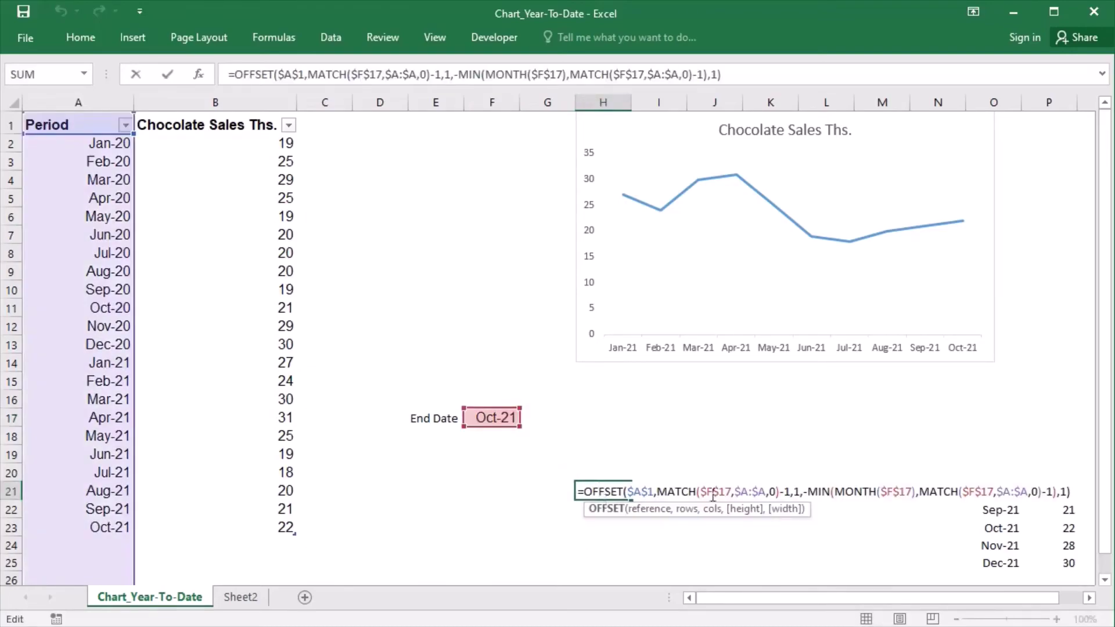
left_click(843, 496)
type("if(")
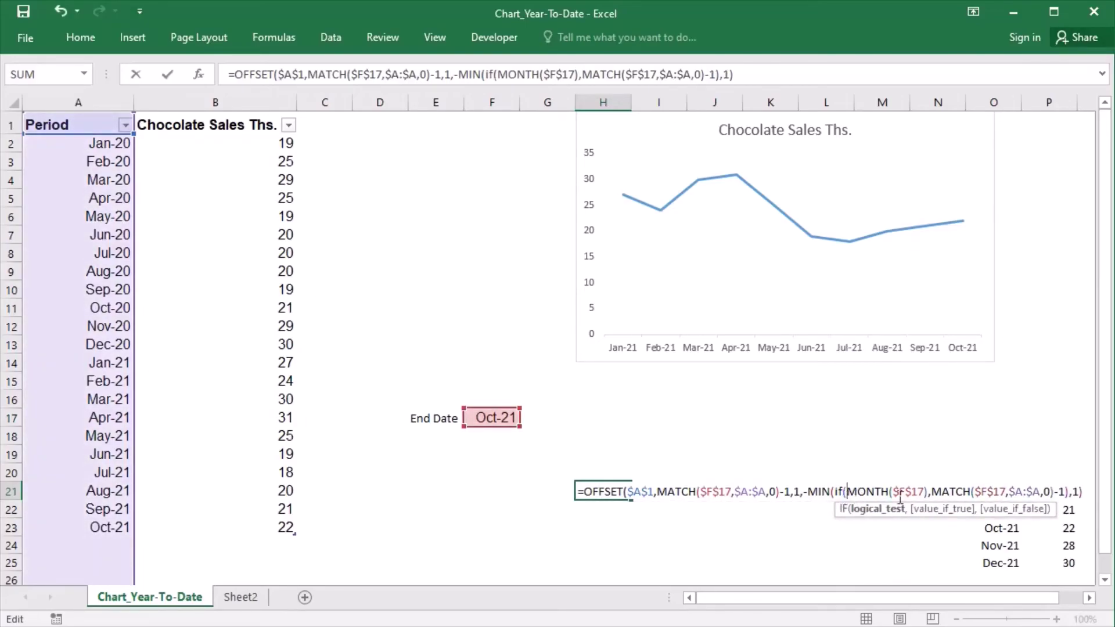
left_click(936, 502)
type(">=4")
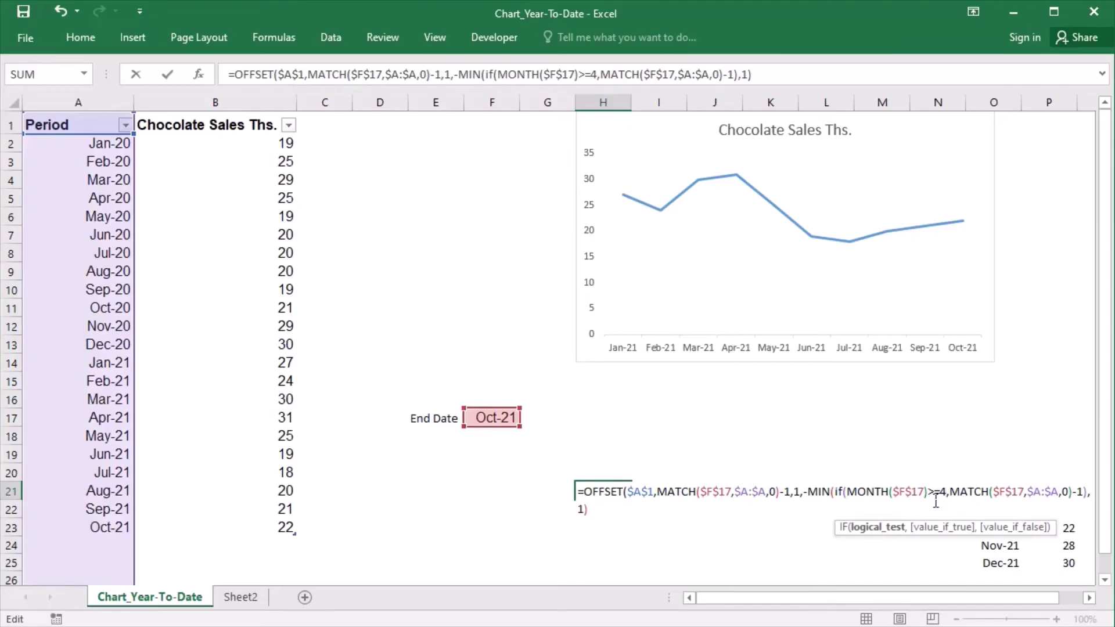
- Add MONTH($F$17)-3 as the value-if-true argument of the IF in H21
type(",month(")
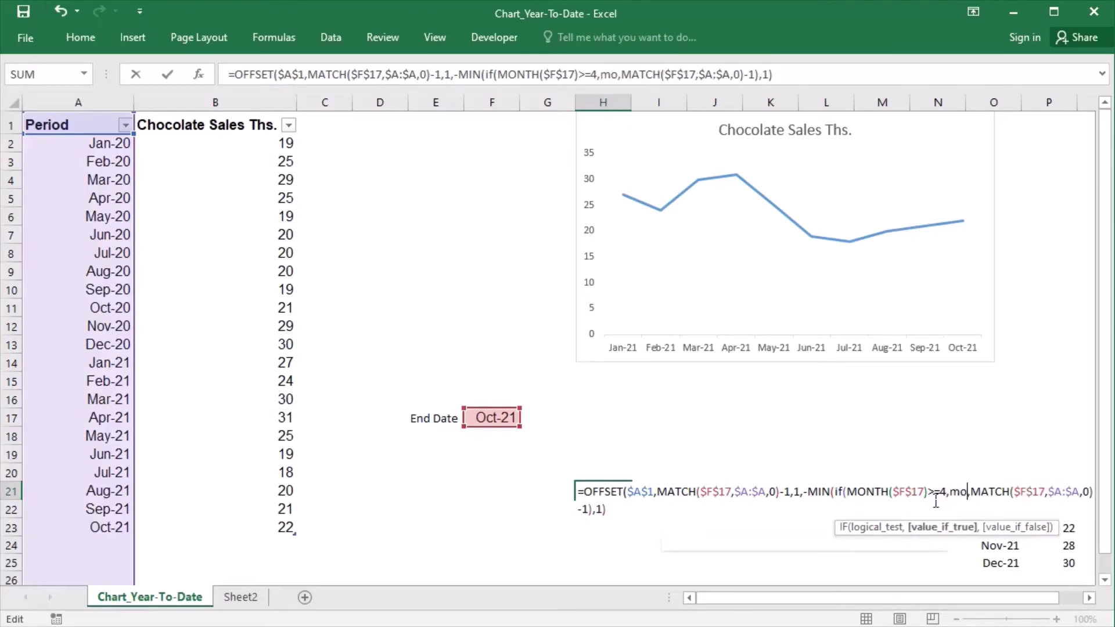
type("$F$1")
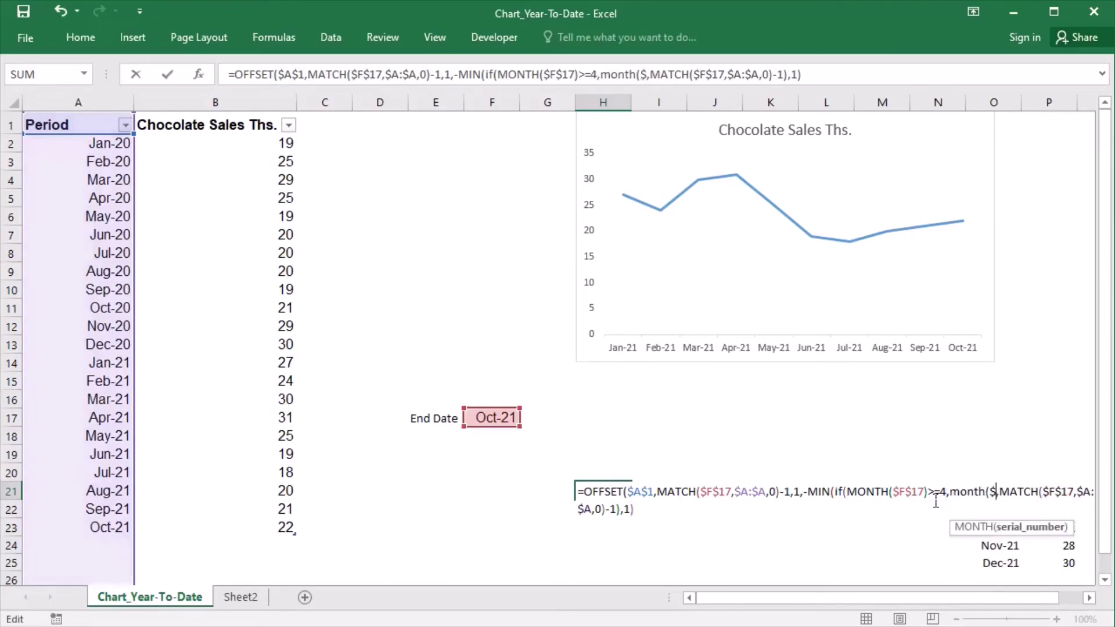
type("7)")
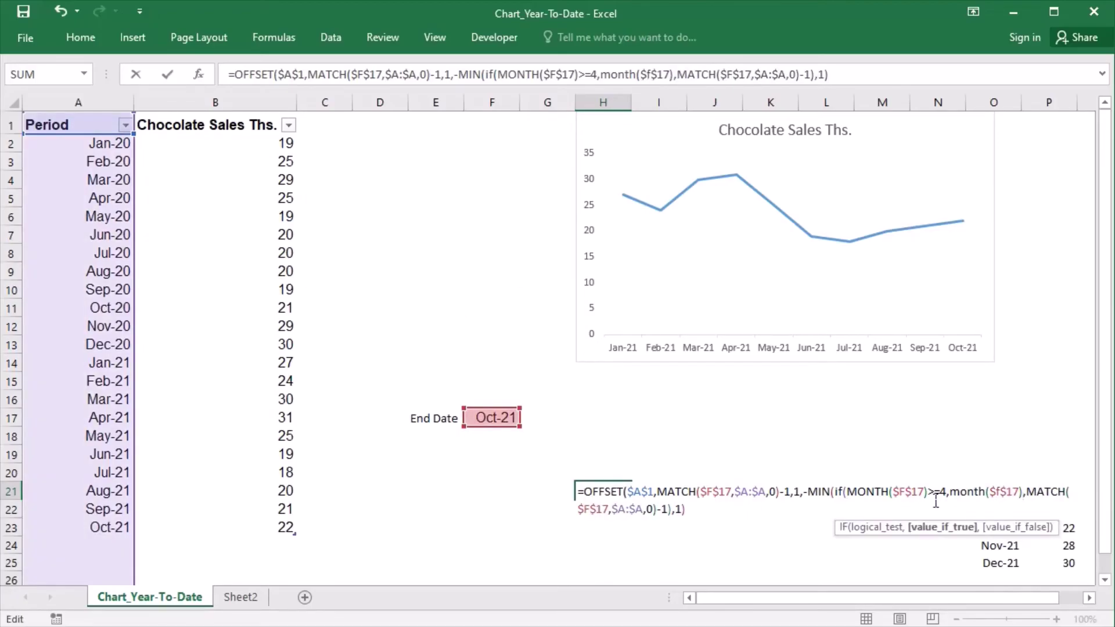
type("-3")
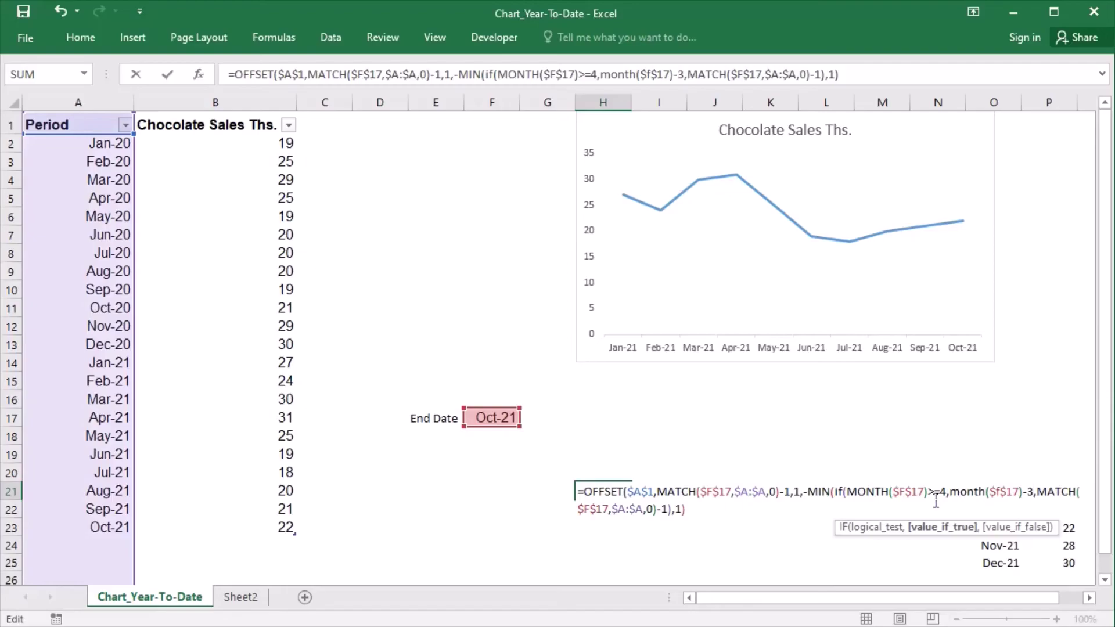
- Add MONTH($F$17)+9 as the value-if-false argument, close the IF, and commit the revised formula in H21
type(",")
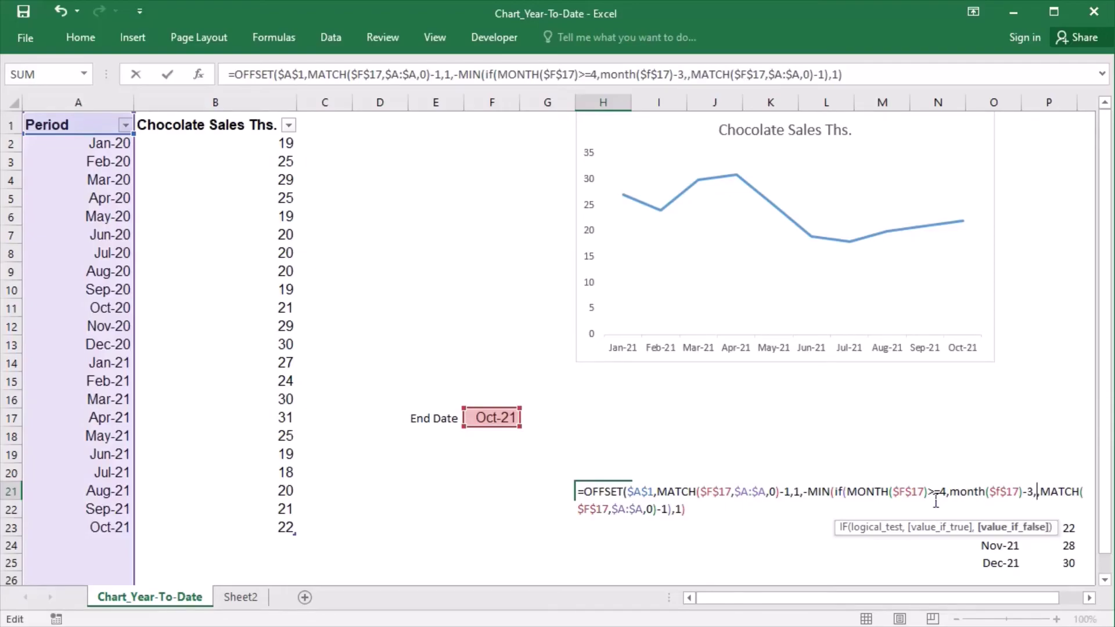
type("month(")
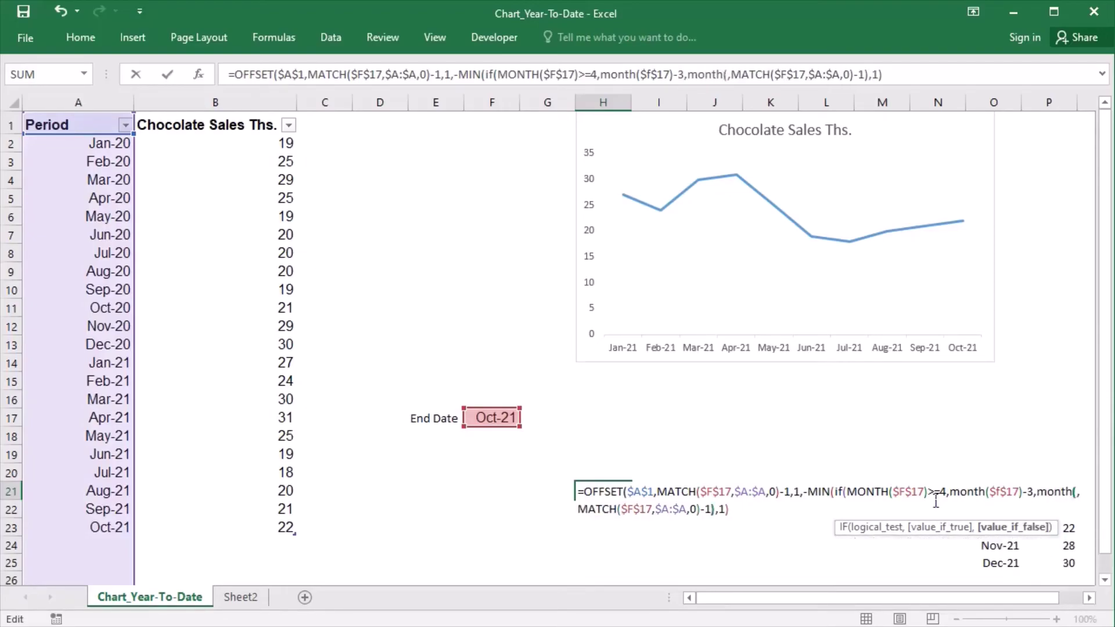
type("$f$1")
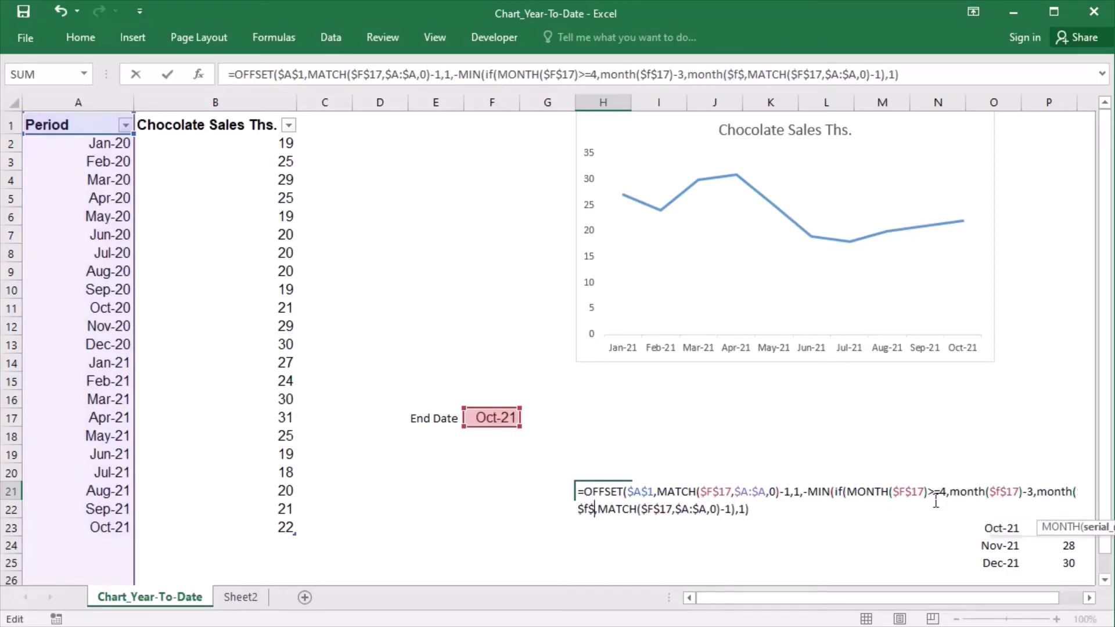
type("7)")
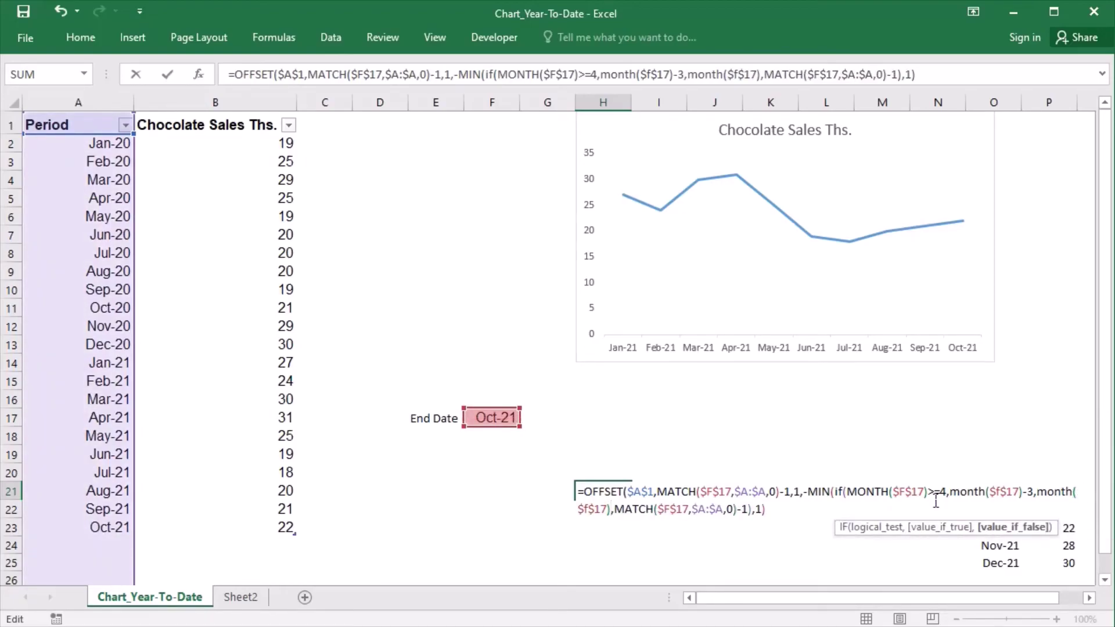
type("+")
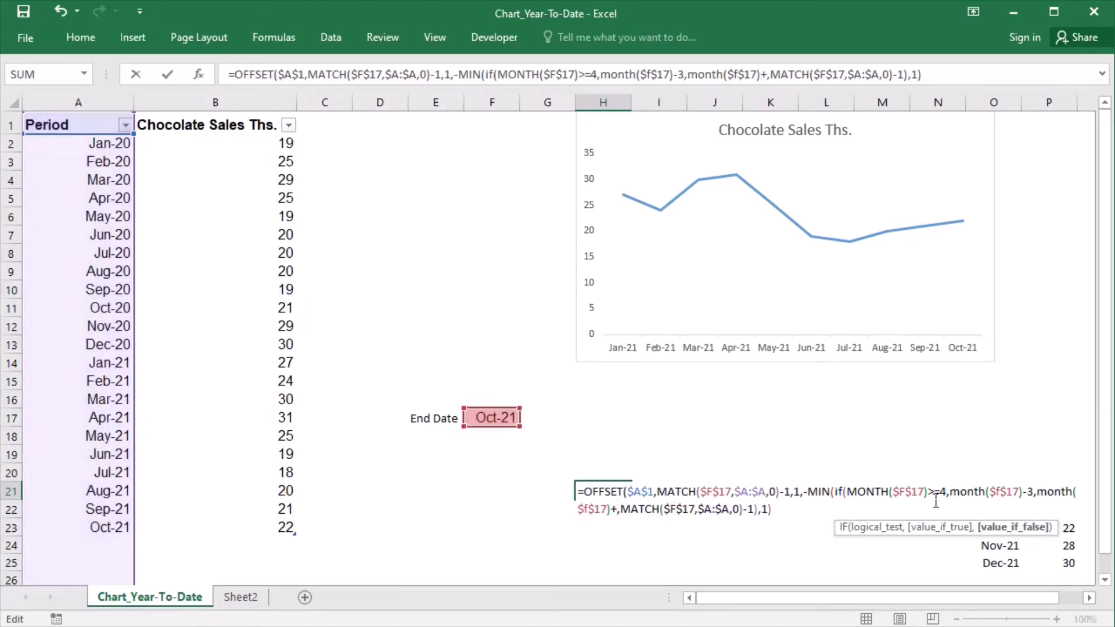
type("9")
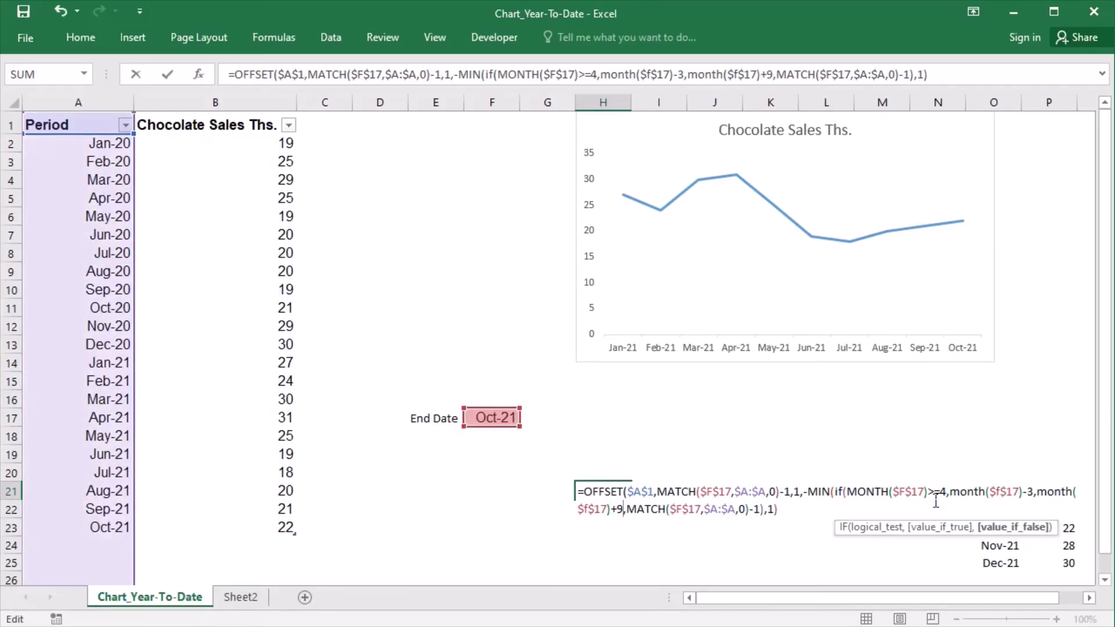
type(")")
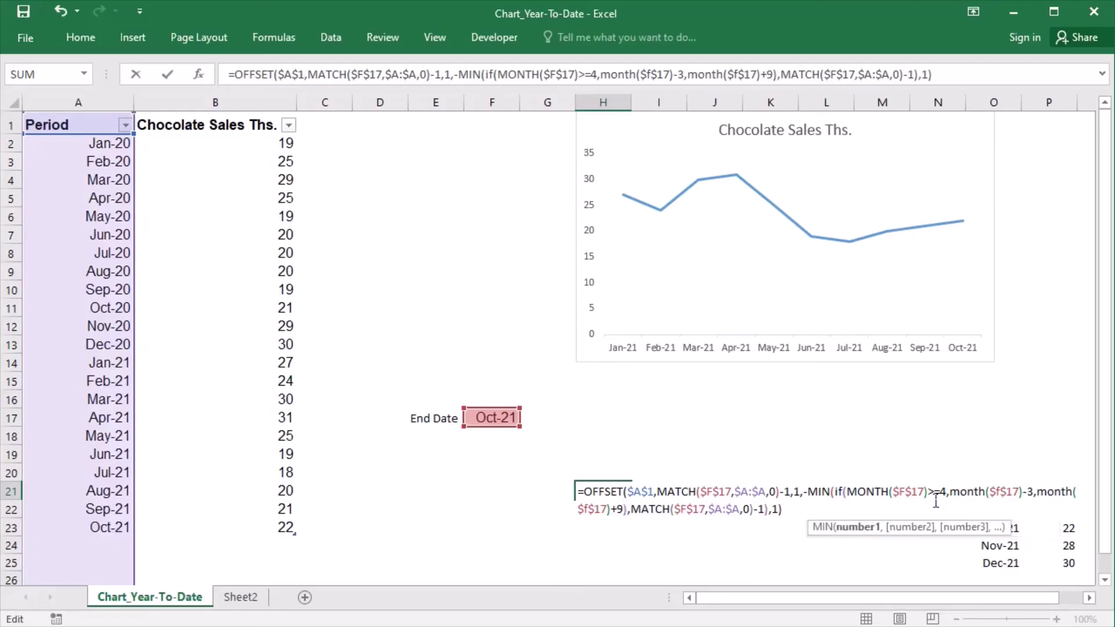
key("Return")
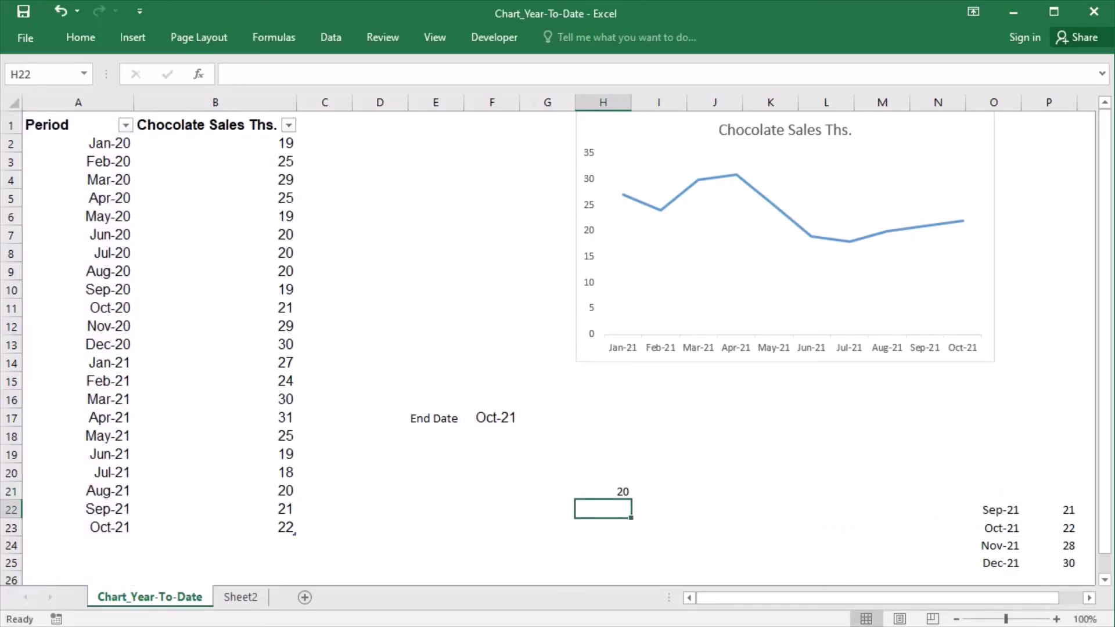
- Copy the complete OFFSET formula text from cell H21 and exit the cell without changing it
double_click(608, 494)
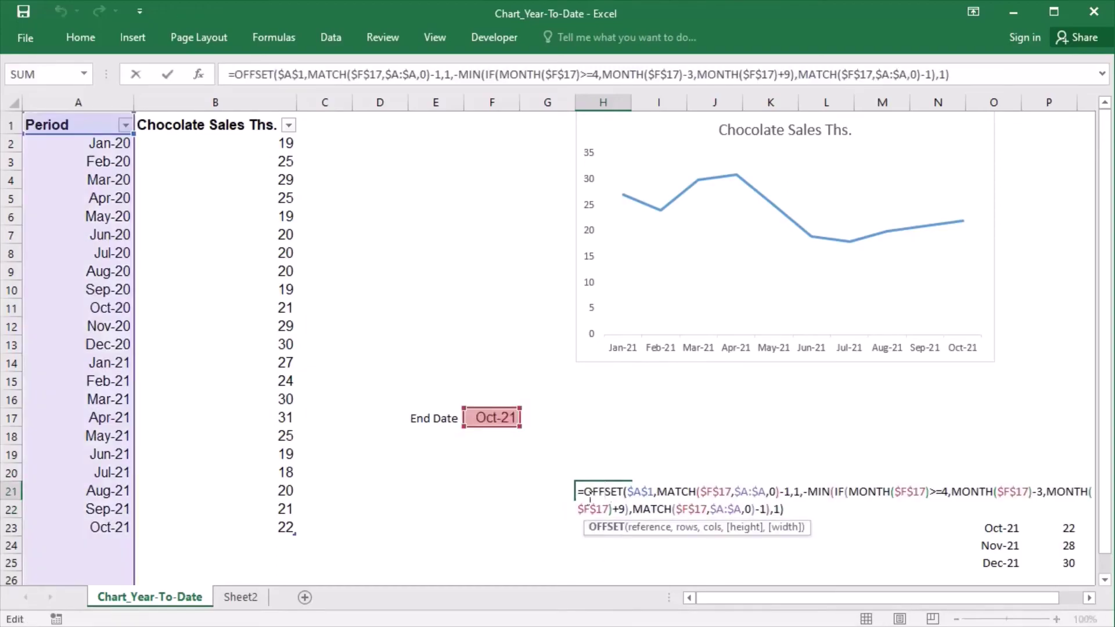
left_click_drag(579, 492, 792, 511)
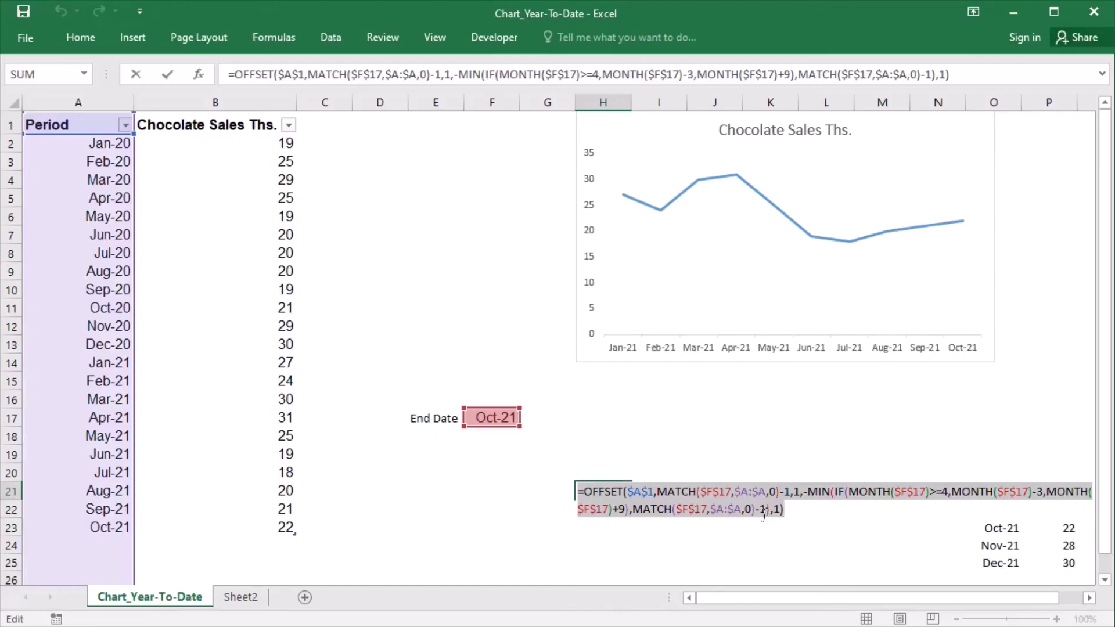
key("Escape")
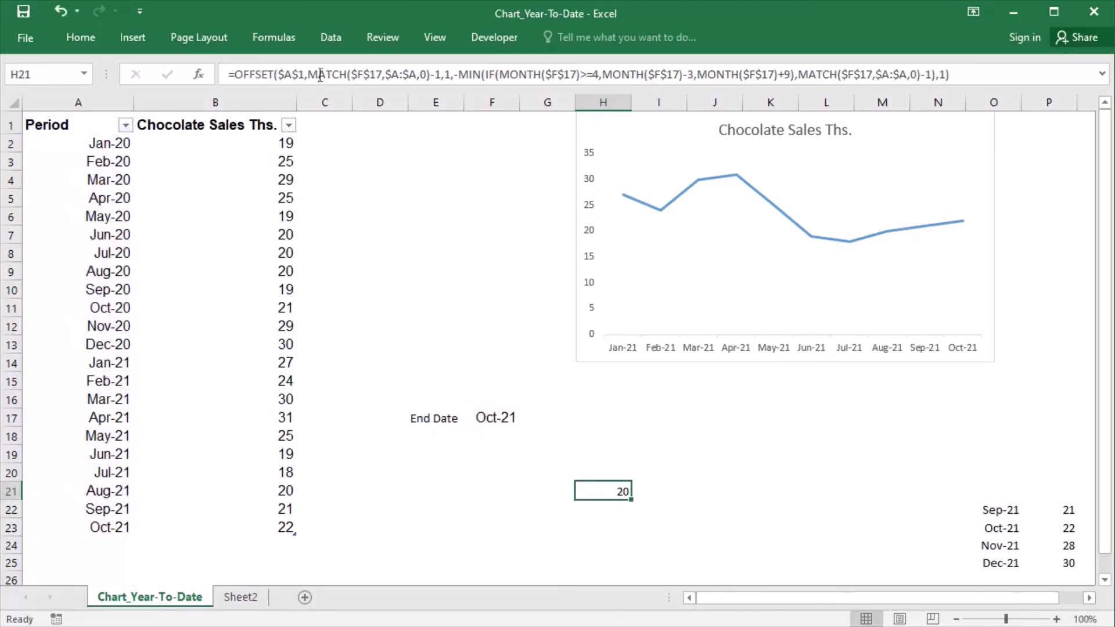
- Replace the reference of the defined name ytdvalues with the copied OFFSET formula, and check the reference of ytdlabels
left_click(287, 49)
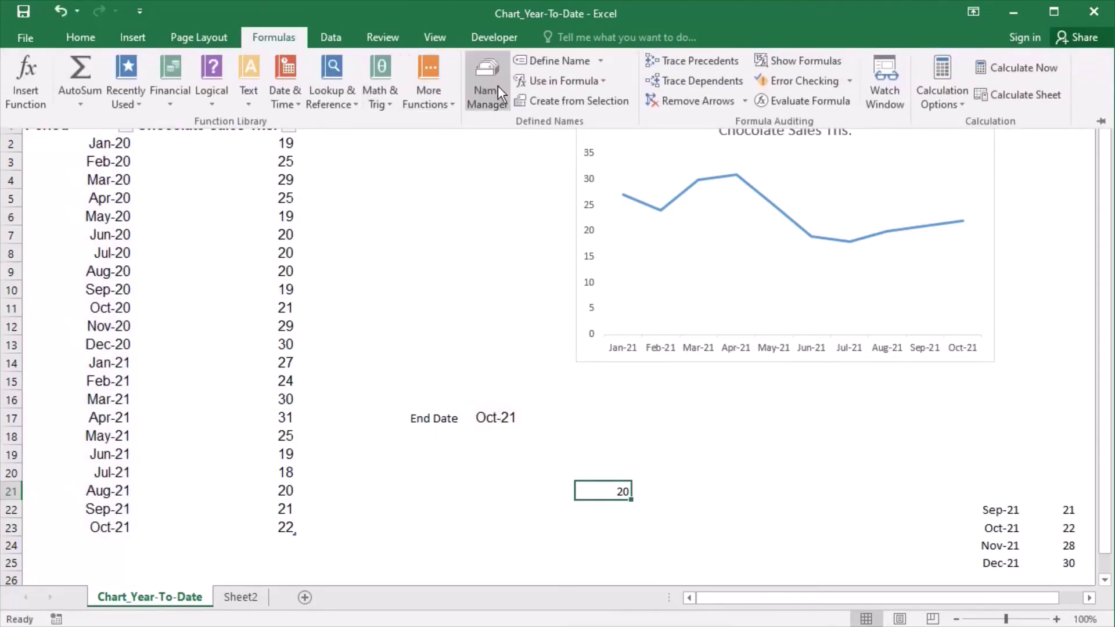
left_click(497, 85)
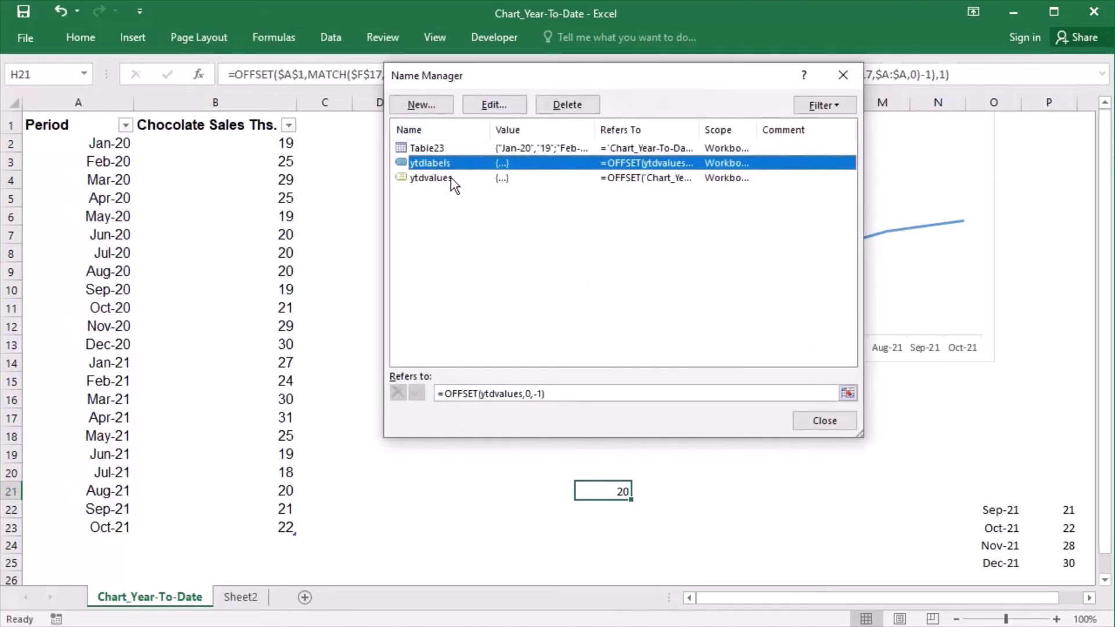
left_click(454, 186)
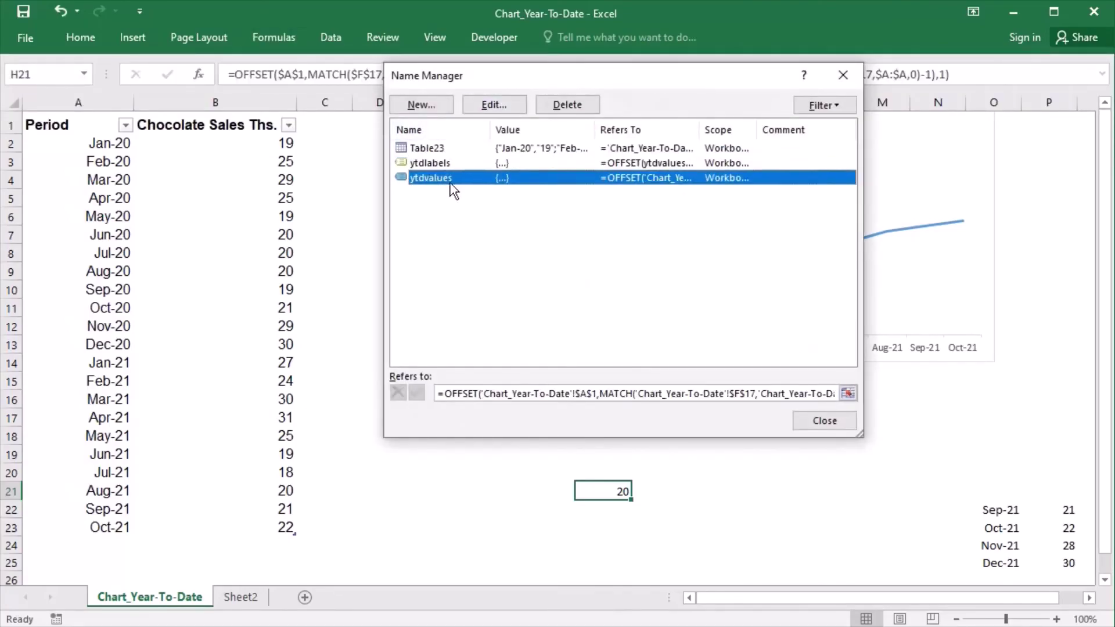
left_click(445, 394)
key("End")
key("ctrl+a")
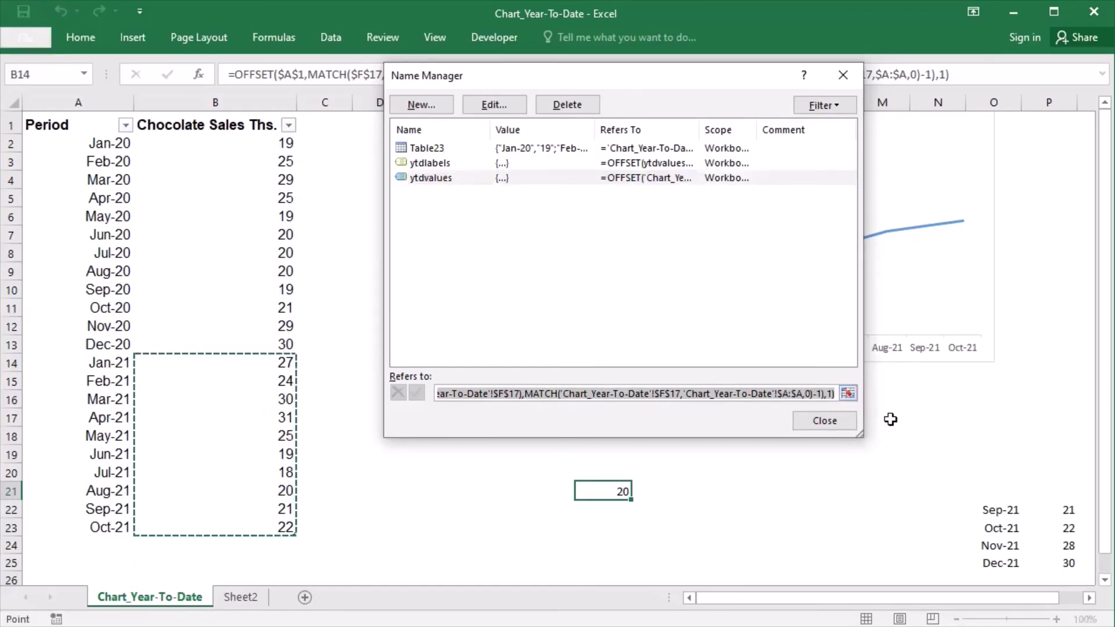
key("Delete")
key("ctrl+v")
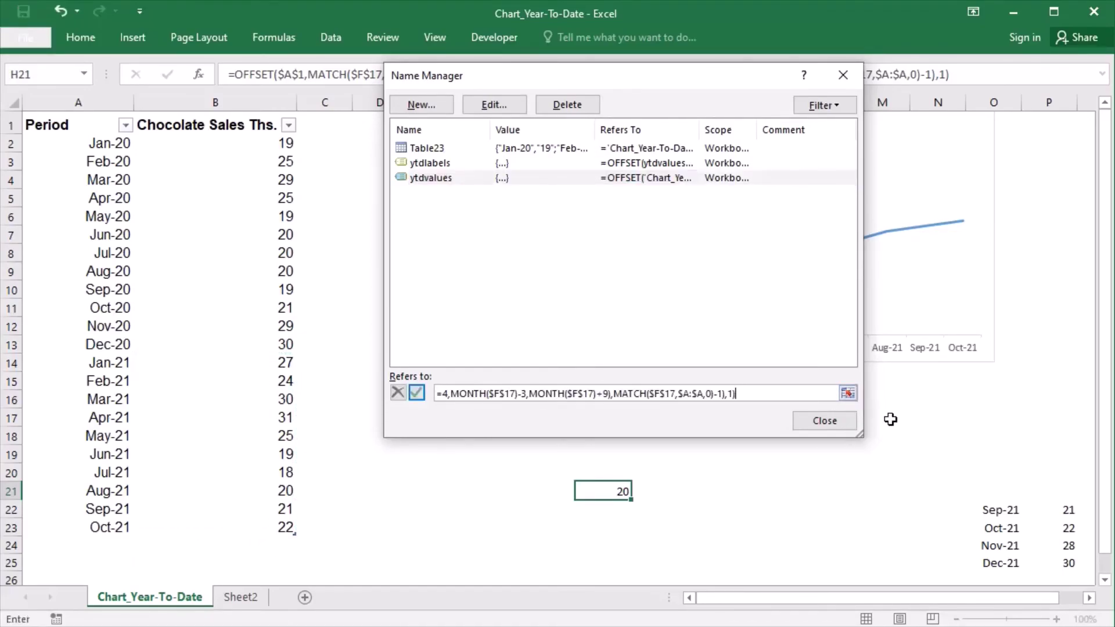
left_click(417, 393)
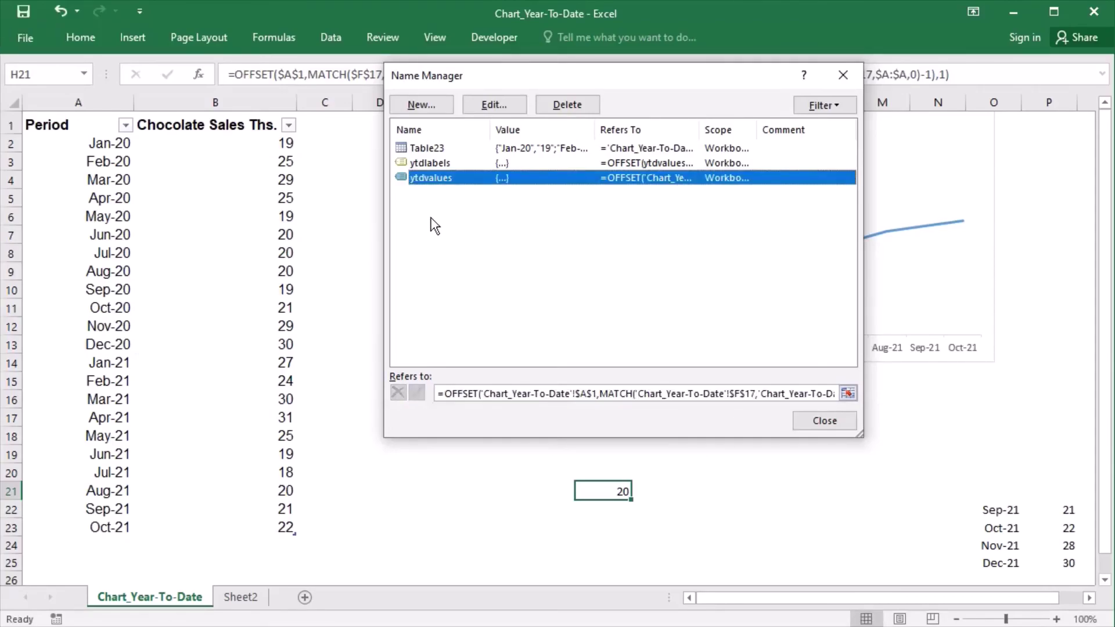
left_click(442, 171)
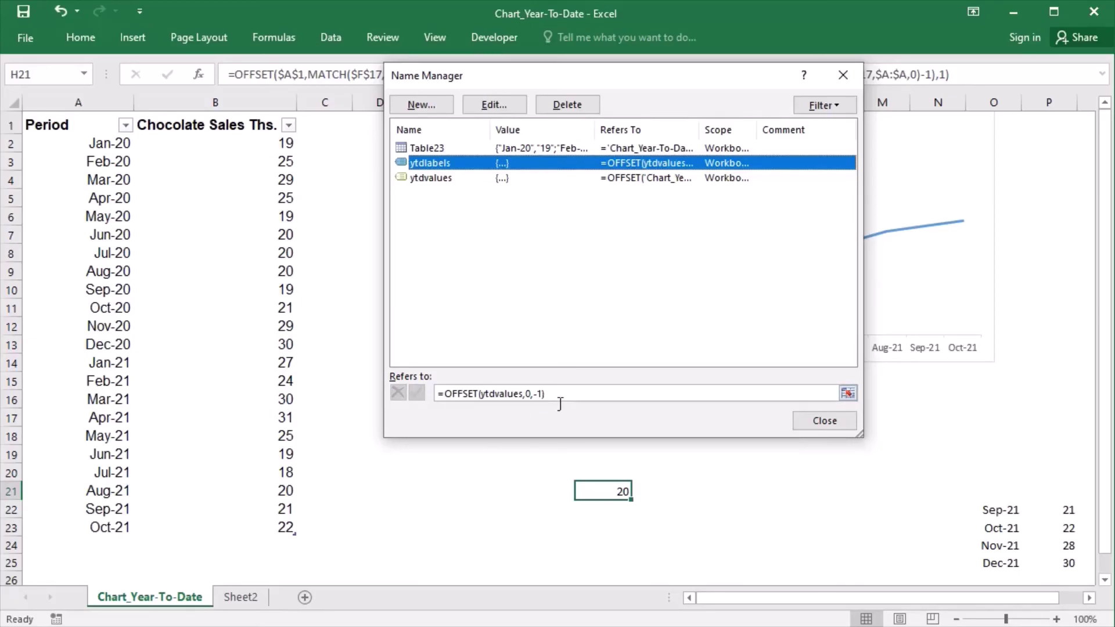
left_click(827, 426)
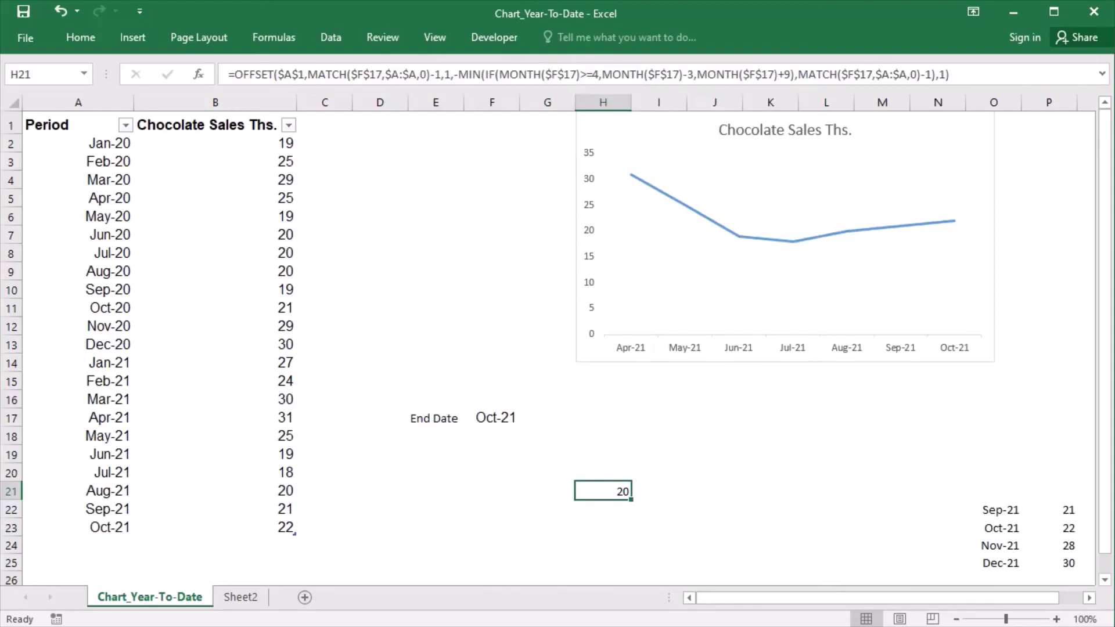
- Review the MIN height argument of the OFFSET formula in H21 and clear the formula from that cell
double_click(609, 491)
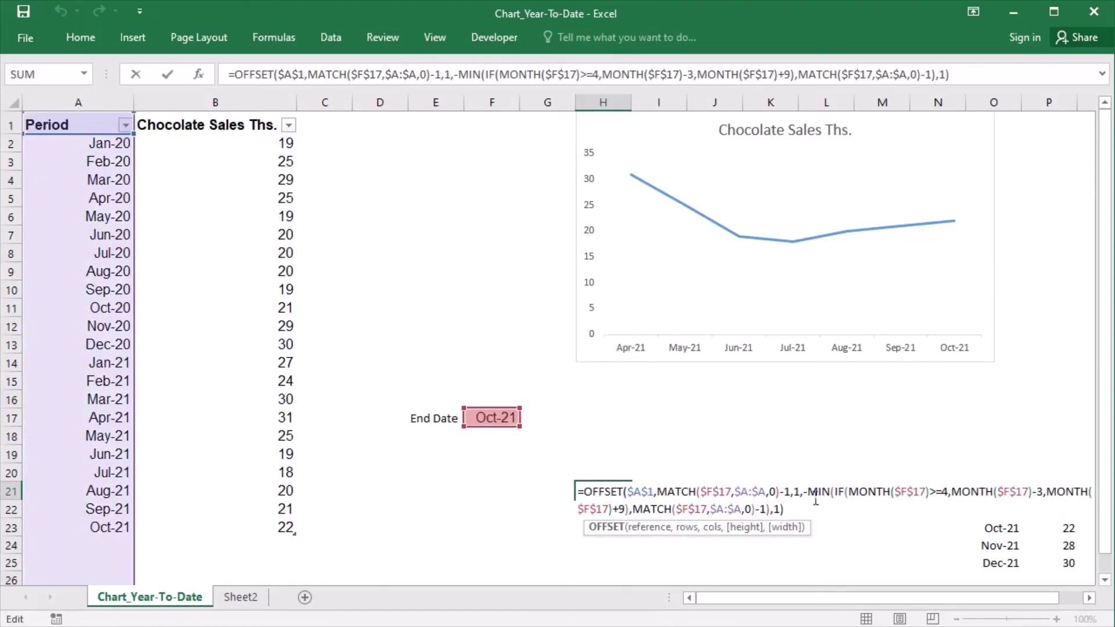
left_click_drag(808, 498, 777, 518)
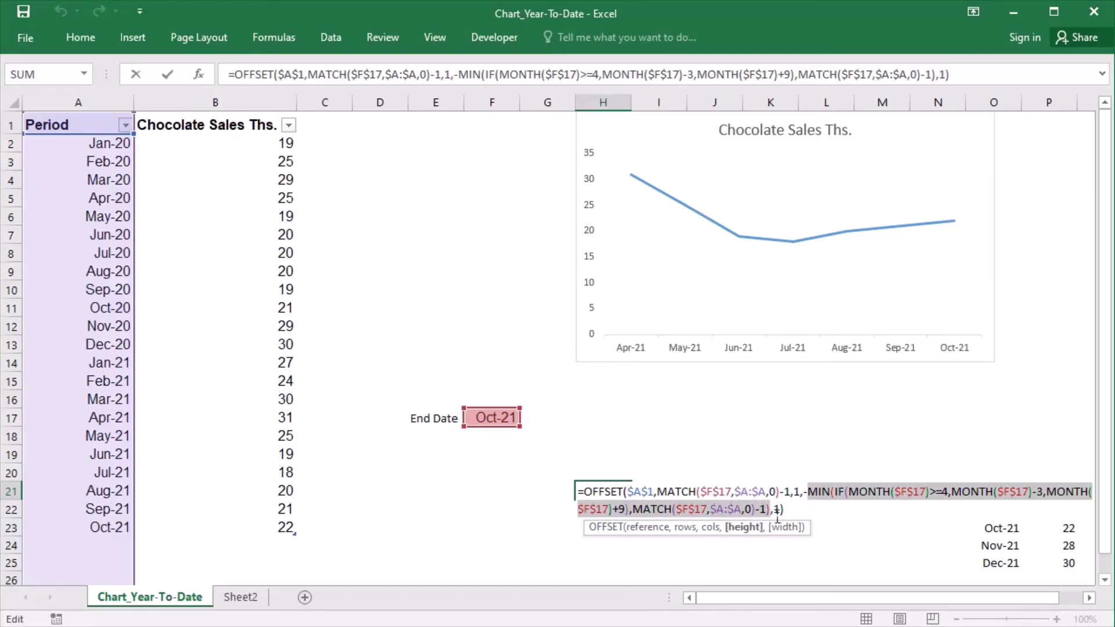
key("ctrl+Return")
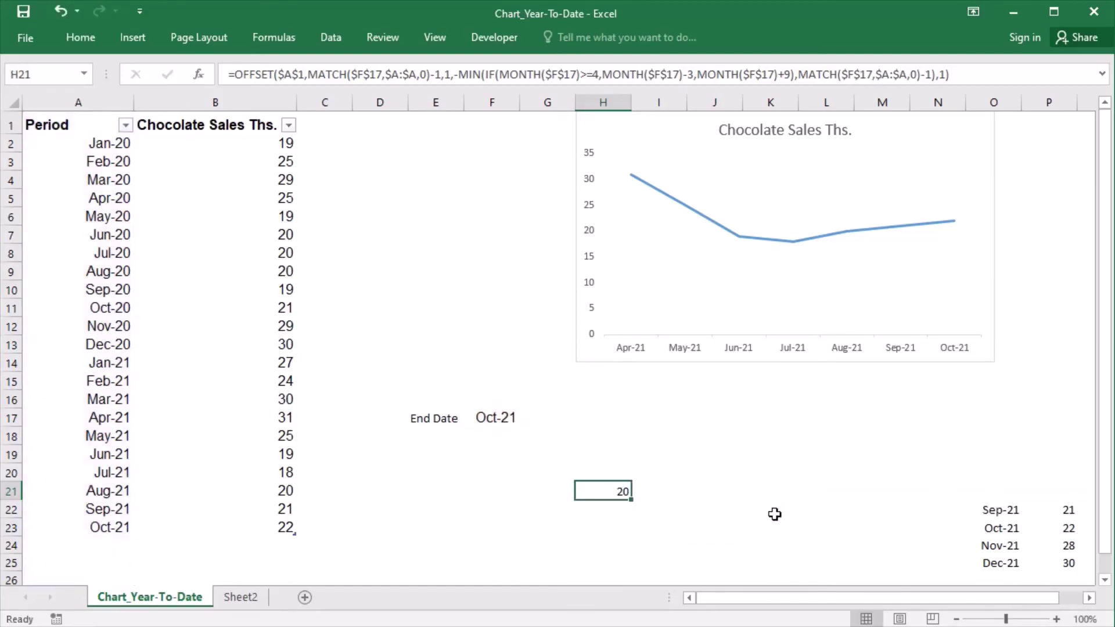
key("F2")
key("Return")
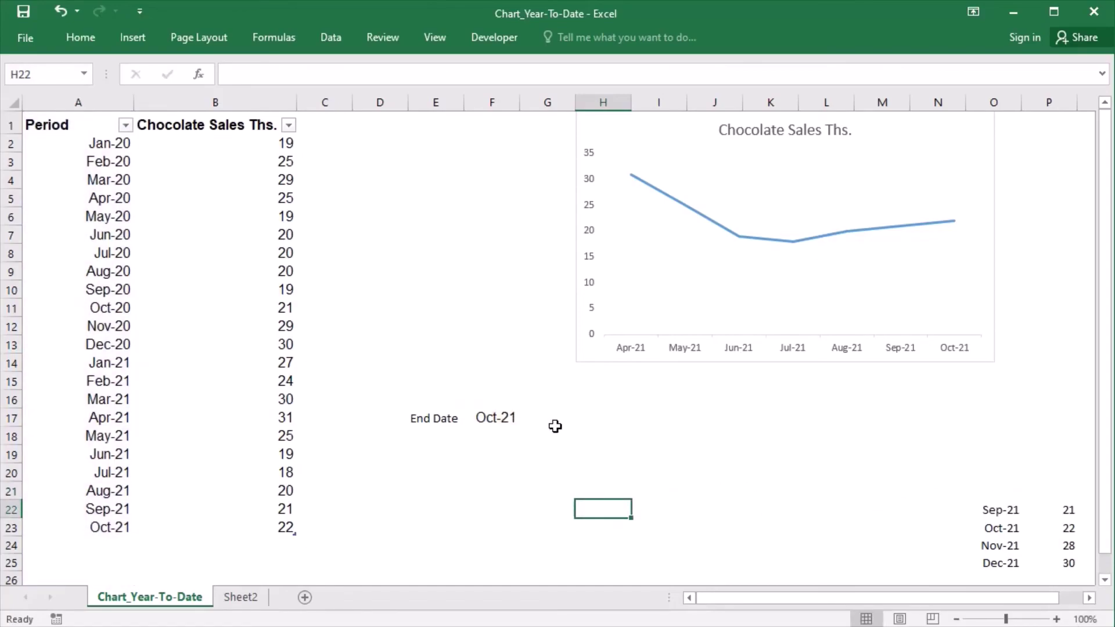
- Test the fiscal-year chart by setting the end date in F17 to Mar-20 and to Aug-20
left_click(493, 421)
left_click(527, 419)
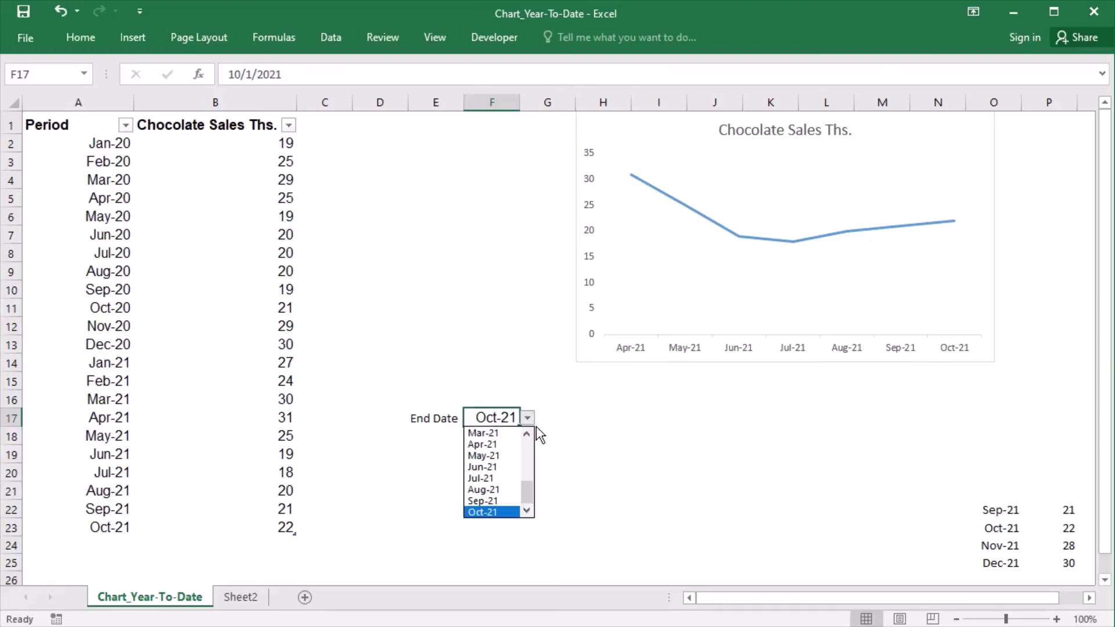
left_click_drag(527, 493, 534, 444)
left_click(508, 457)
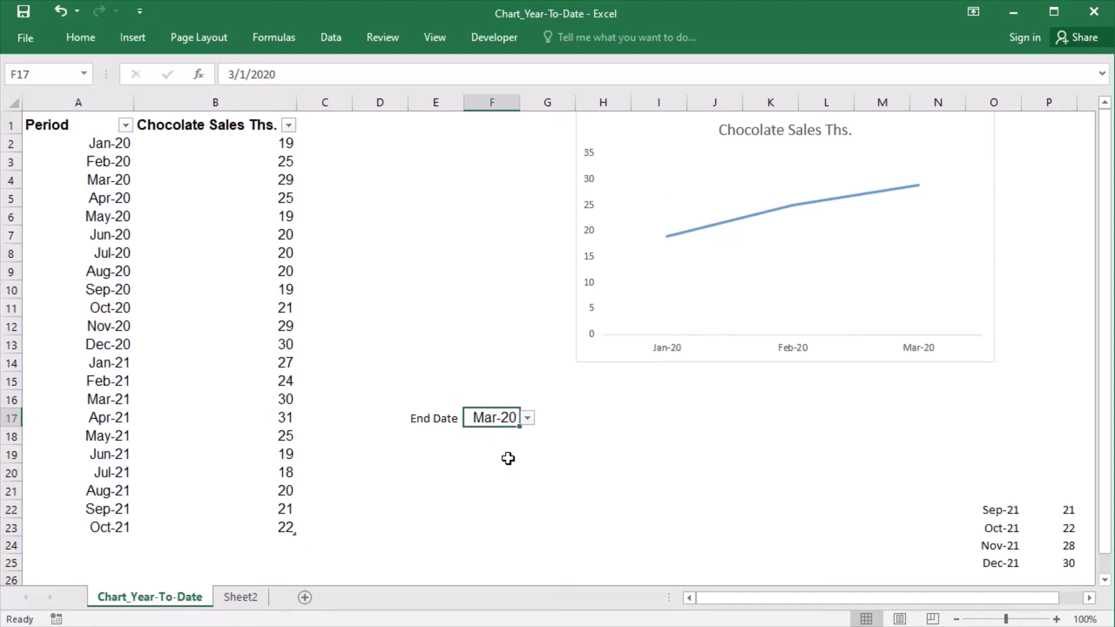
left_click(529, 419)
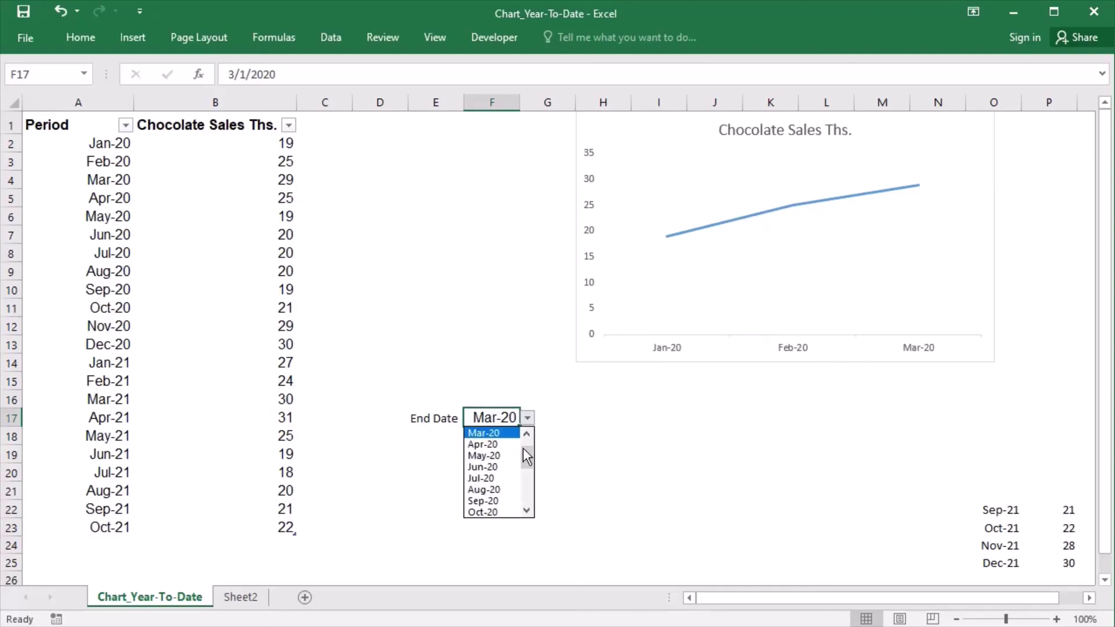
left_click(501, 491)
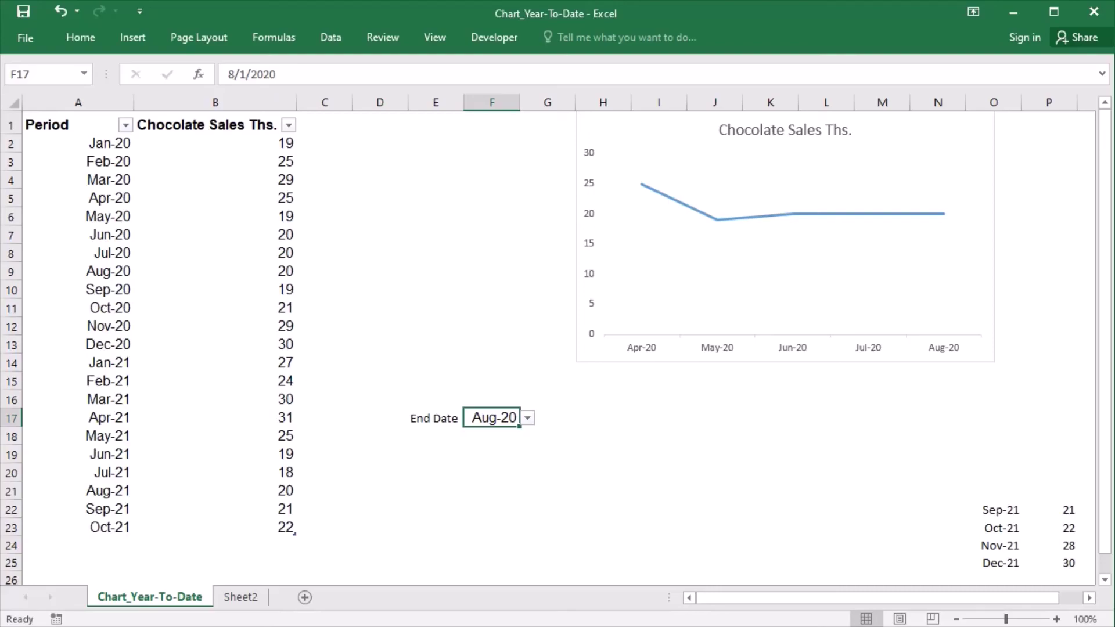
- Set the end date in F17 to Oct-21 and switch to Sheet2
left_click(529, 420)
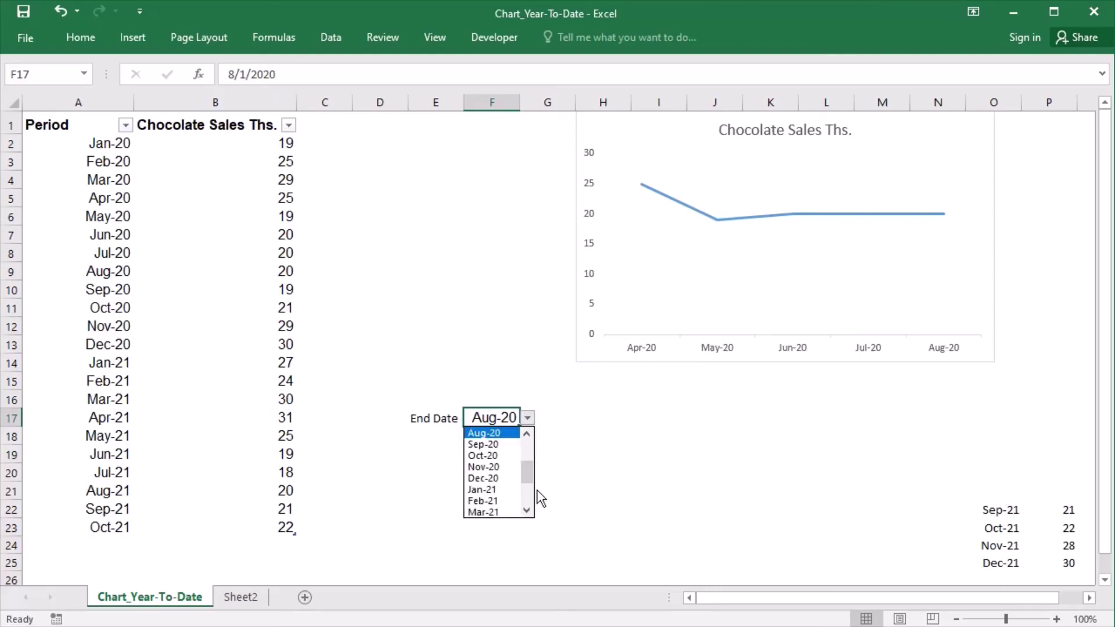
scroll(528, 493, "down", 3)
left_click(514, 517)
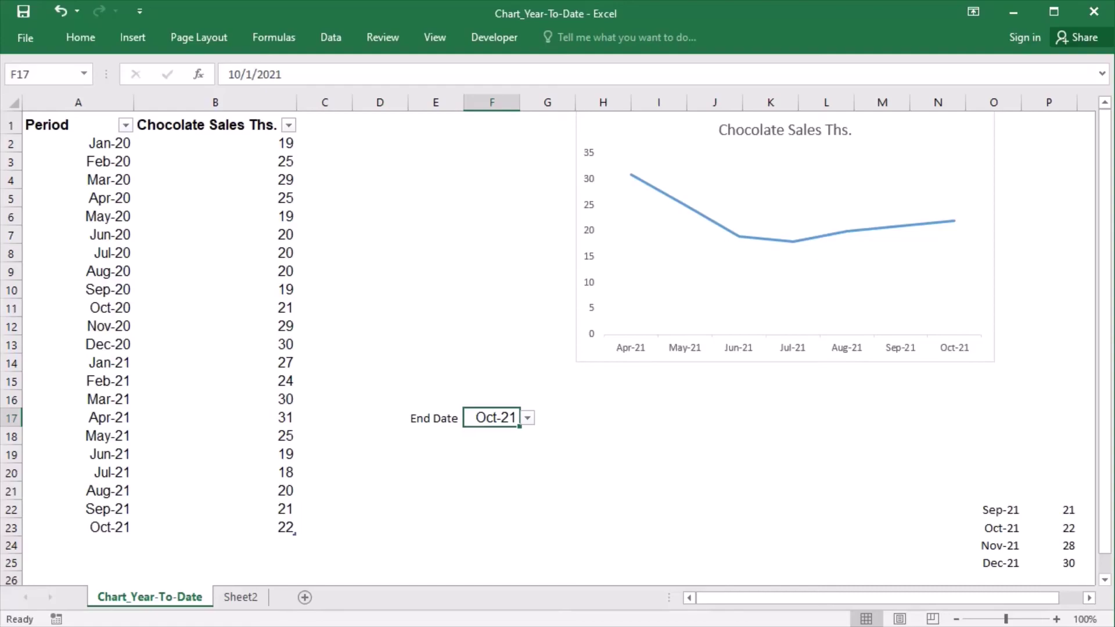
key("ctrl+Page_Down")
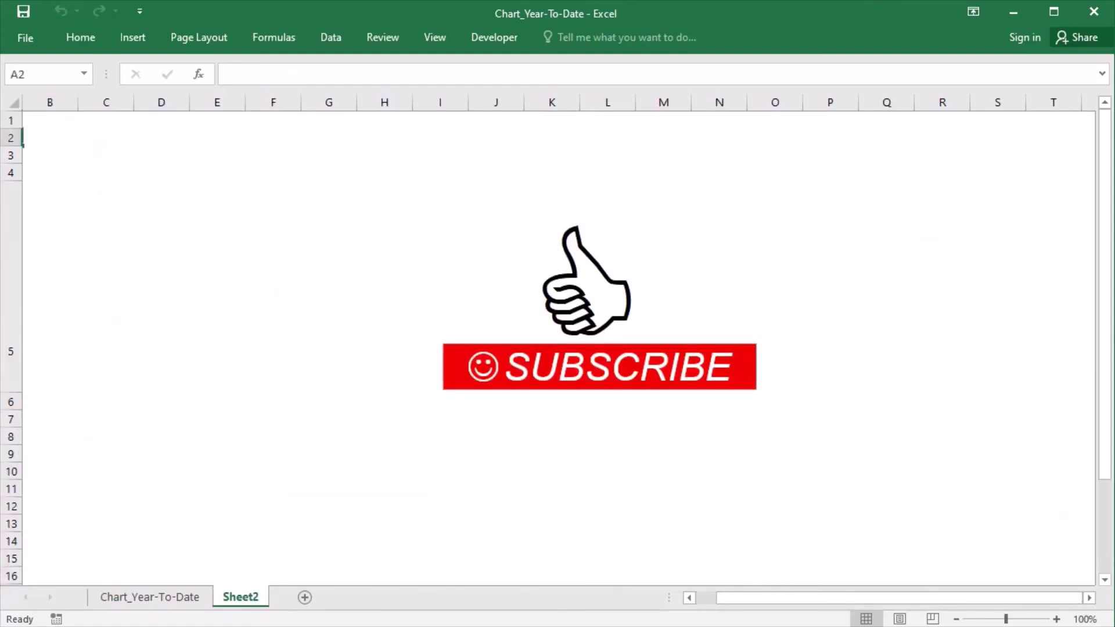